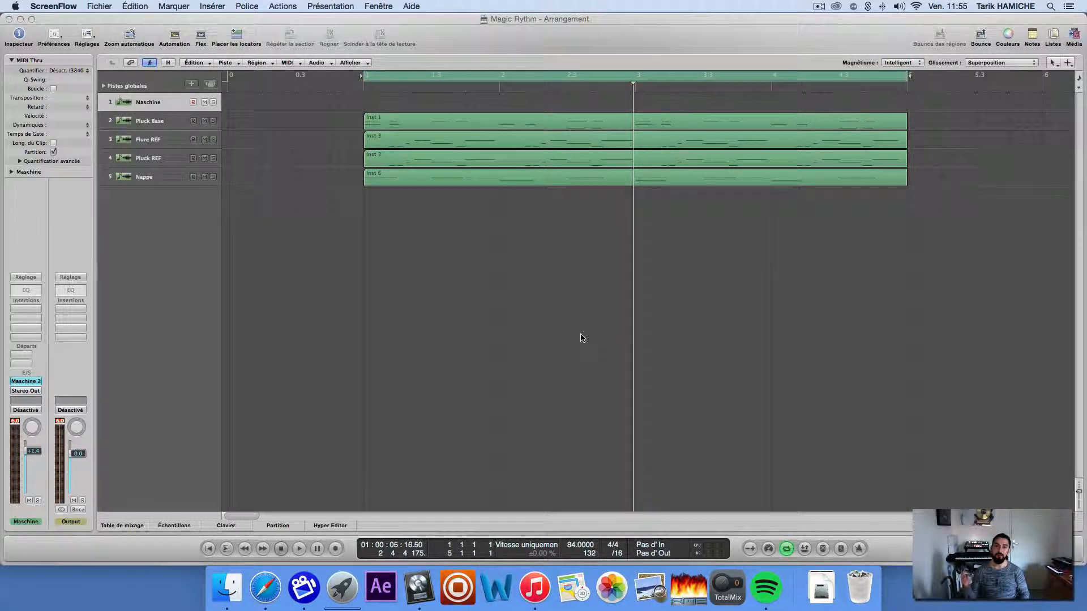
click(559, 301)
scroll(576, 303, right, 5)
scroll(575, 302, left, 5)
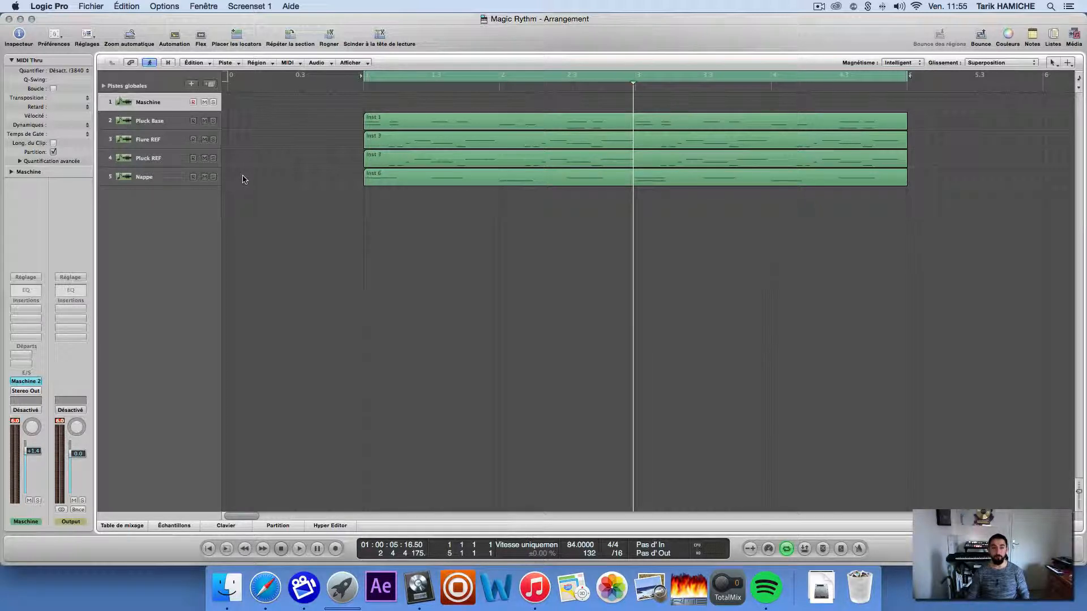
Select the Pluck Base track and extend the cycle range to run from bar 0 to bar 6.
click(156, 122)
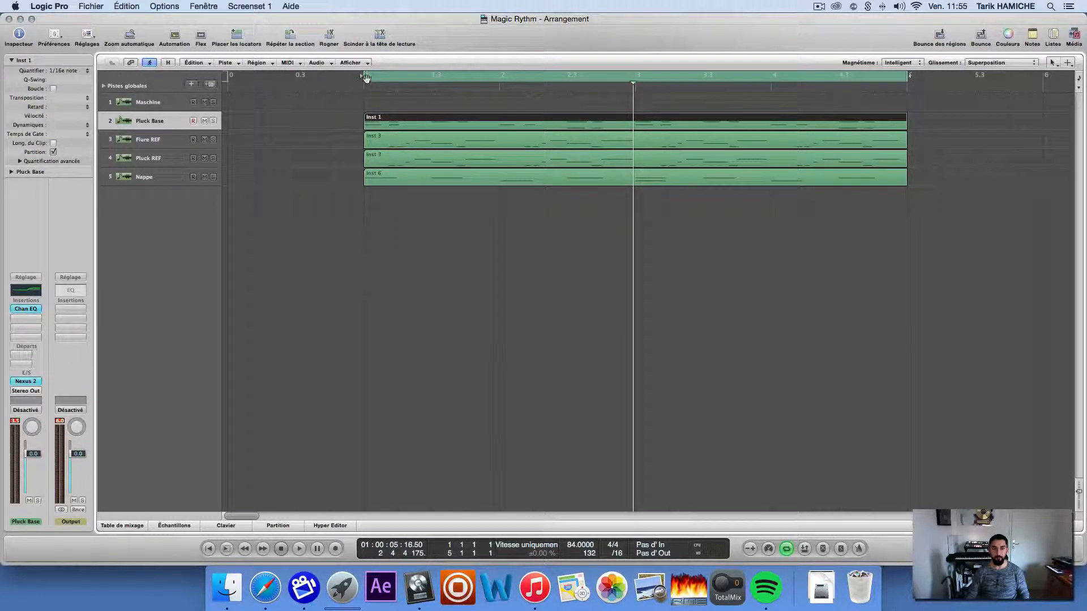
drag(363, 76, 230, 76)
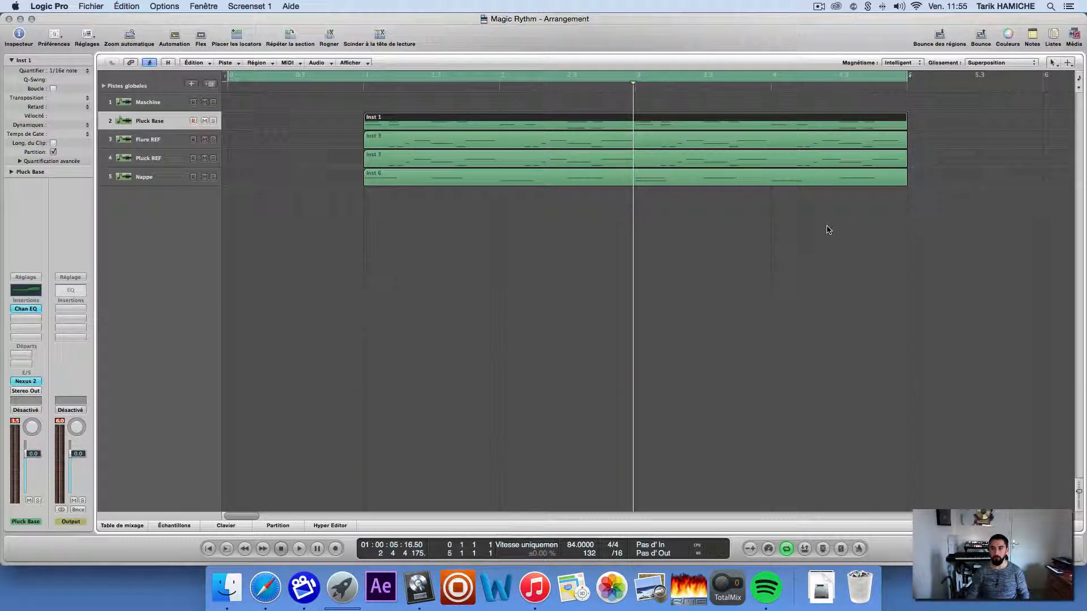
drag(912, 79, 1043, 84)
click(974, 162)
scroll(868, 150, right, 3)
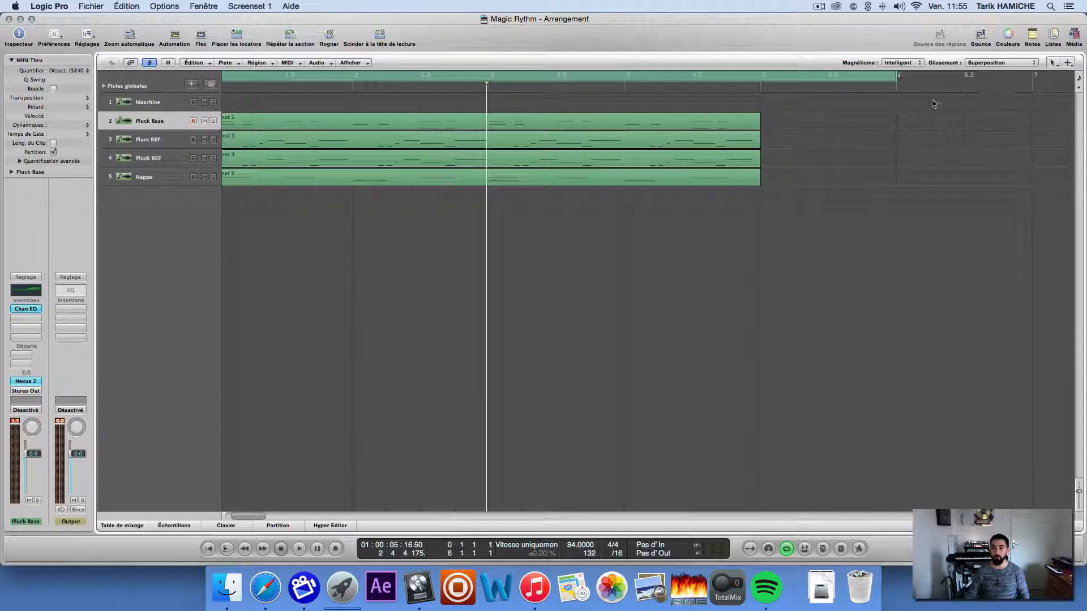
scroll(966, 135, right, 5)
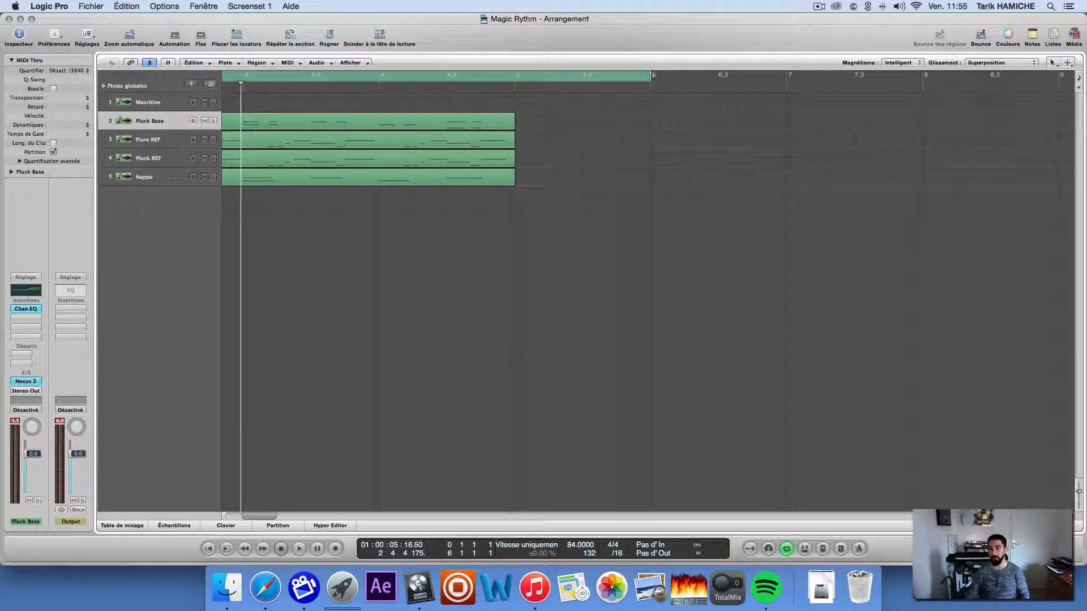
scroll(809, 128, left, 8)
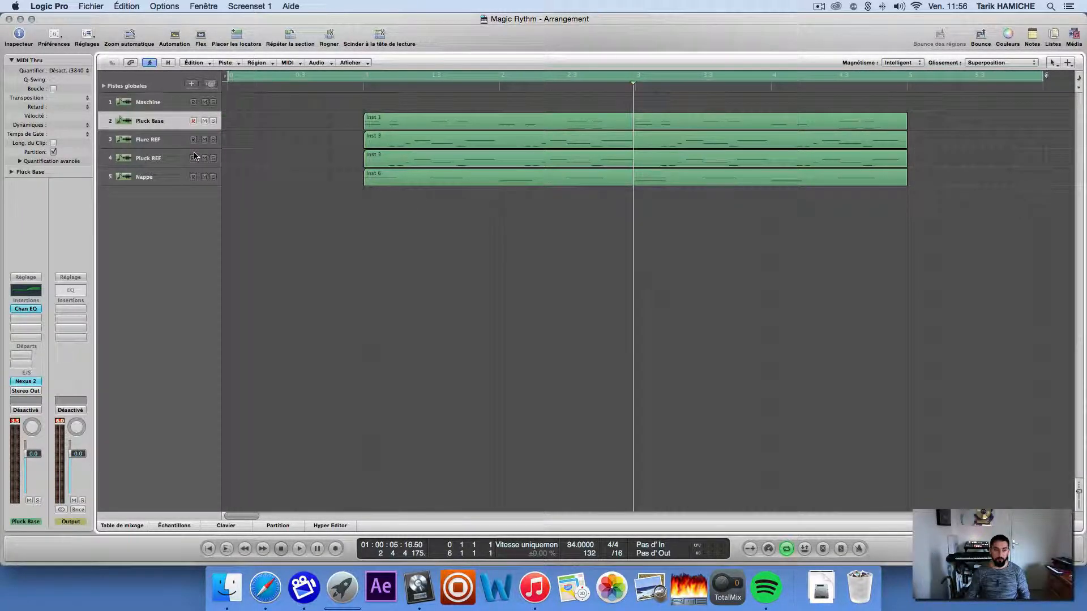
Open the Maschine 2 instrument of the Maschine track and place its window clear of the track's channel strip.
click(157, 101)
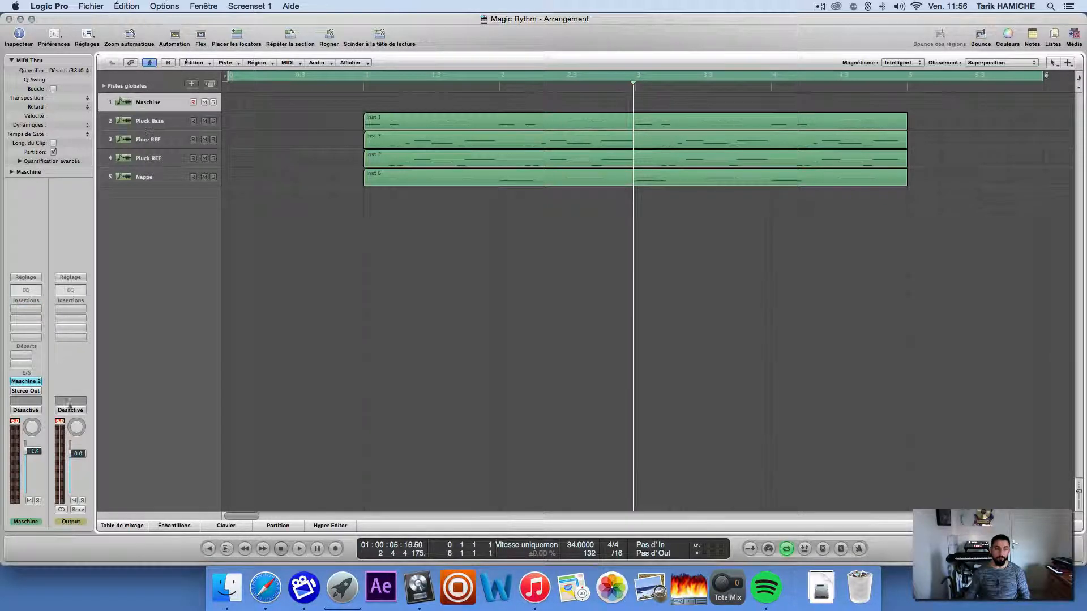
click(25, 383)
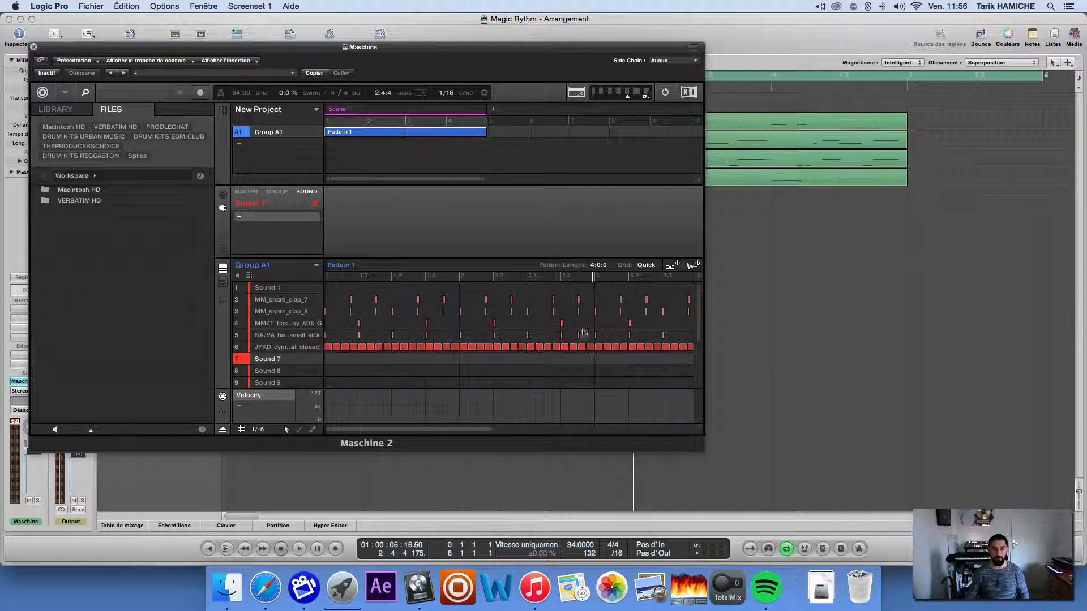
scroll(430, 334, right, 2)
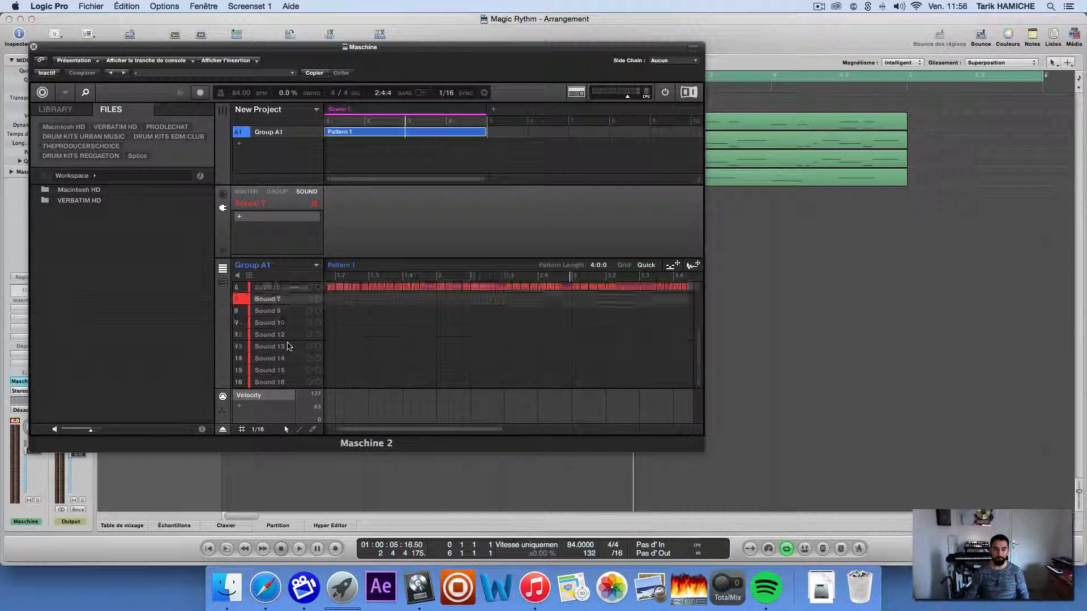
drag(135, 47, 307, 44)
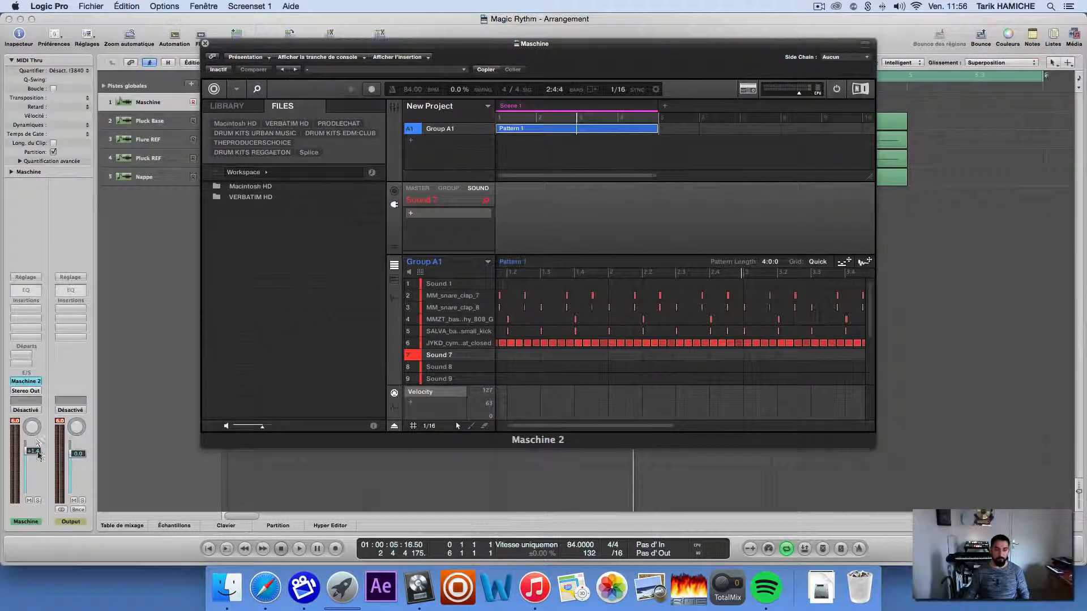
Set the Maschine channel's volume to 0 dB.
click(34, 452)
text(0)
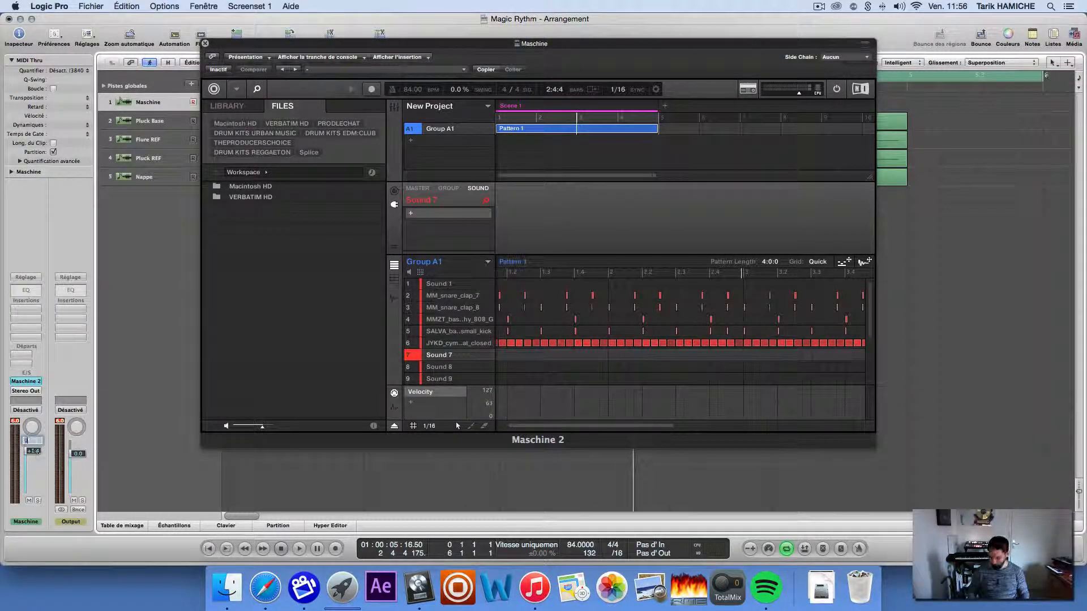
key(Return)
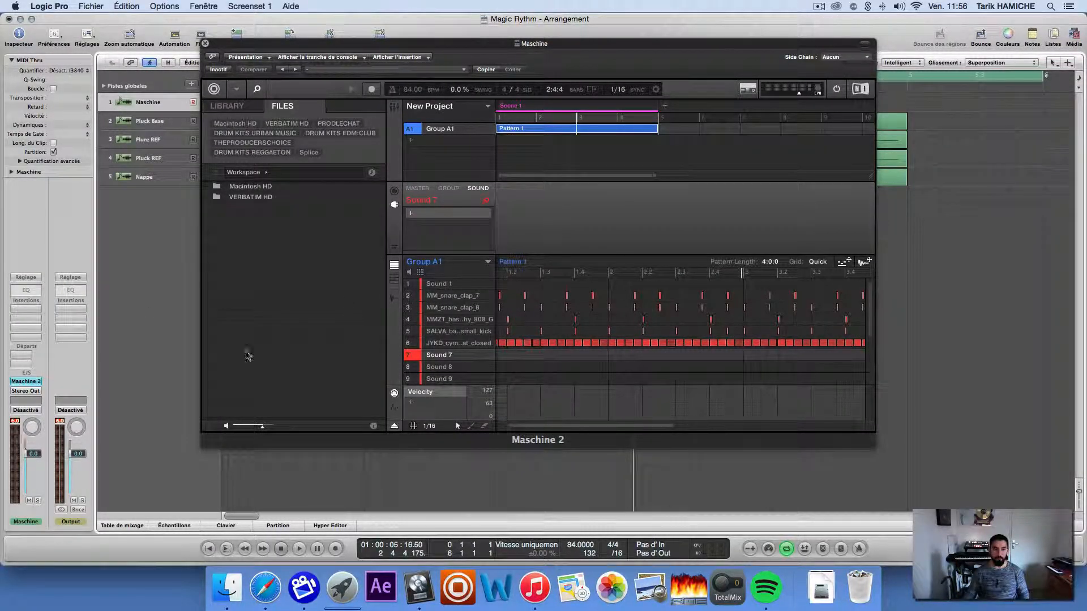
drag(465, 56, 402, 51)
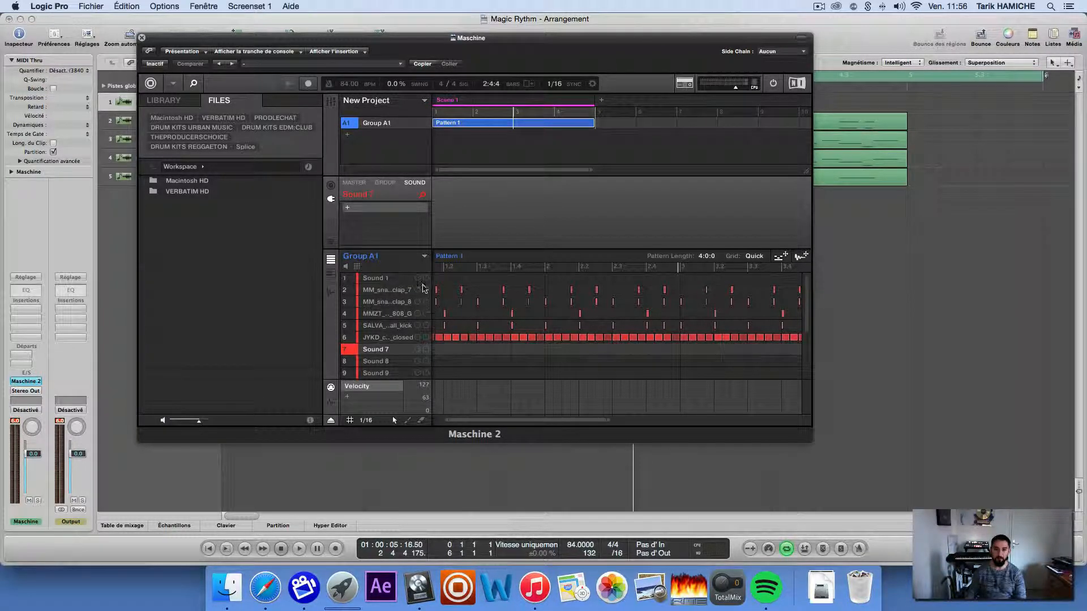
Select the MM_snare_clap_7 sound and look through the sounds and notes of Pattern 1.
click(387, 296)
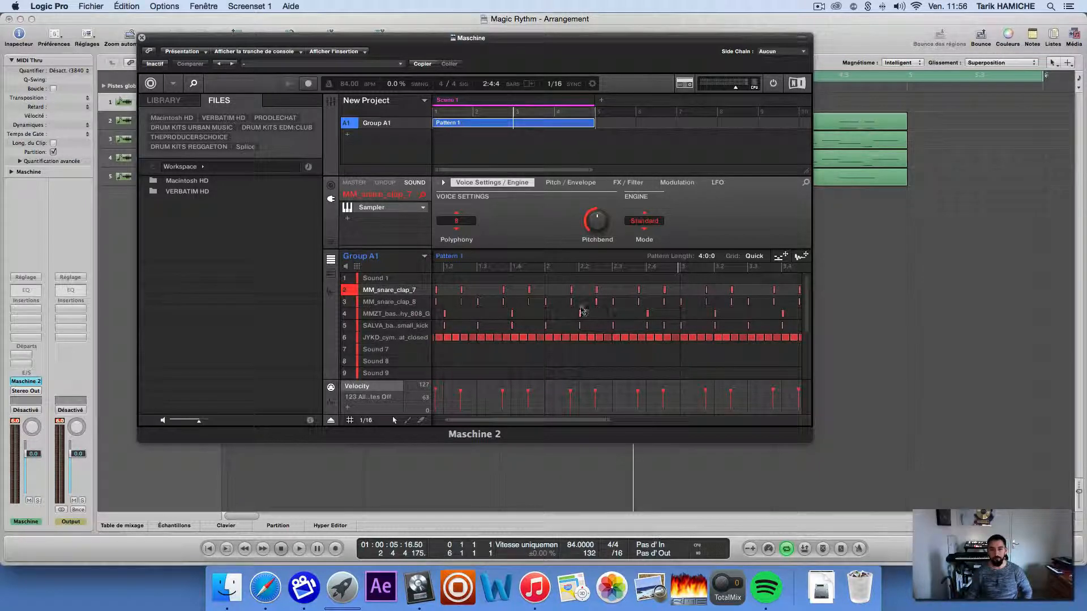
scroll(532, 339, left, 2)
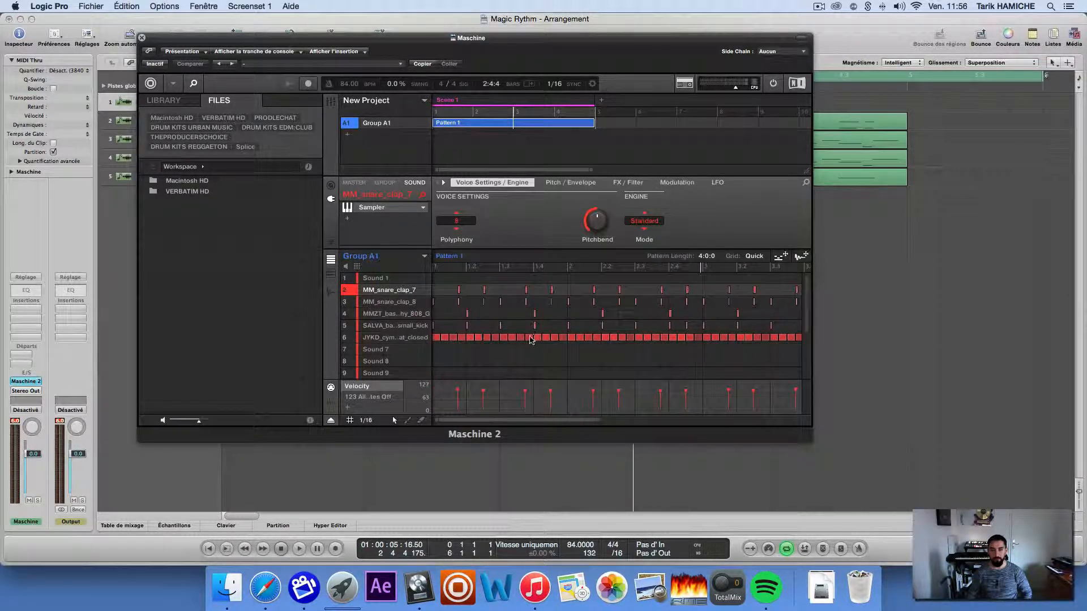
scroll(532, 340, down, 5)
scroll(531, 337, up, 5)
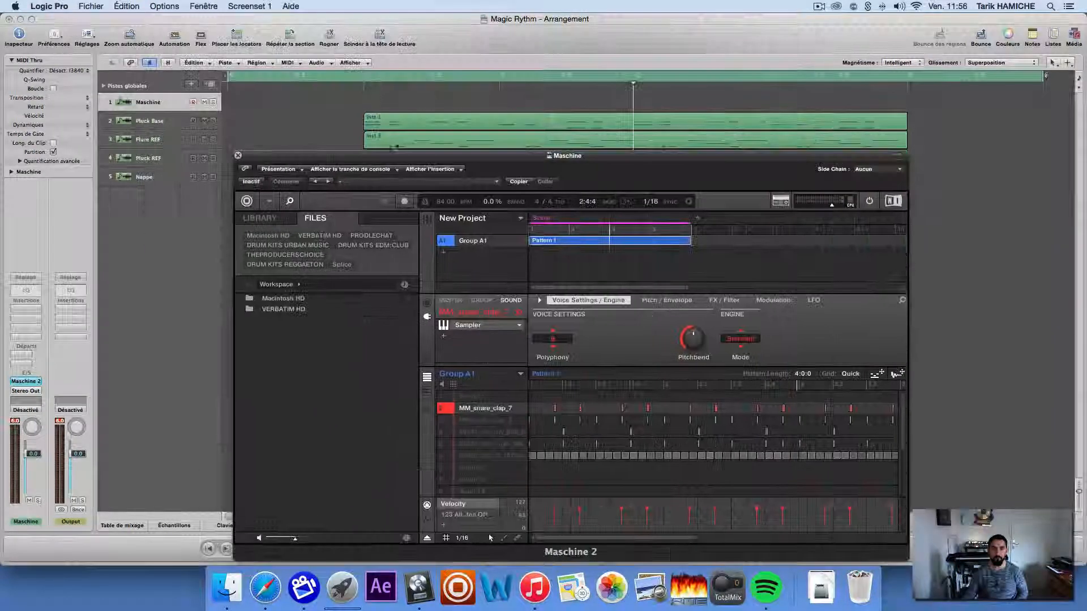
Set the cycle range from bar 1 to bar 5 and play back the soloed MM_snare_clap_7 sound.
click(371, 79)
click(368, 78)
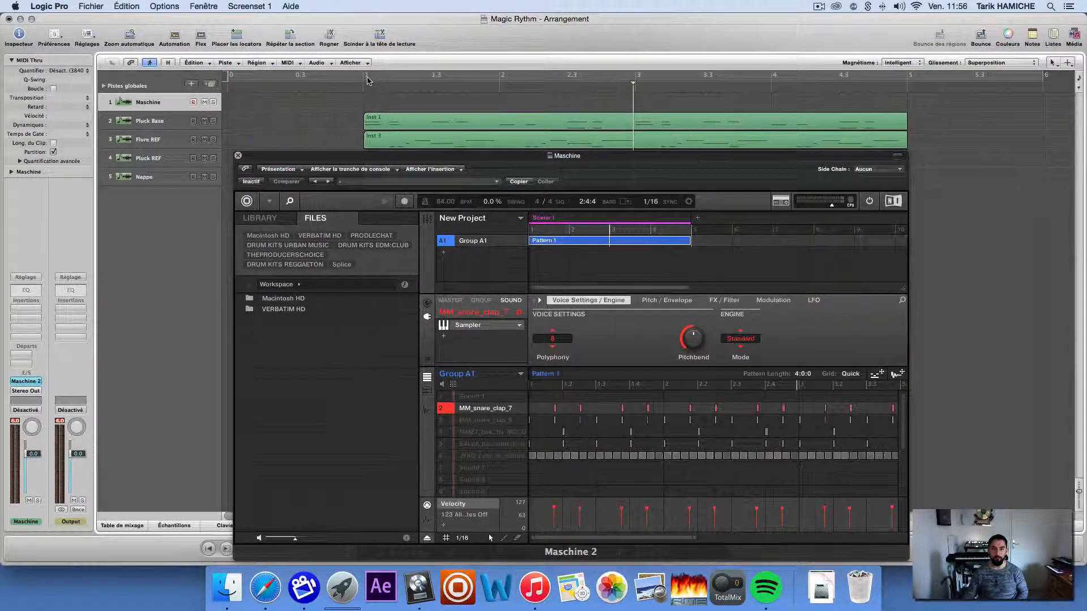
drag(366, 78, 910, 85)
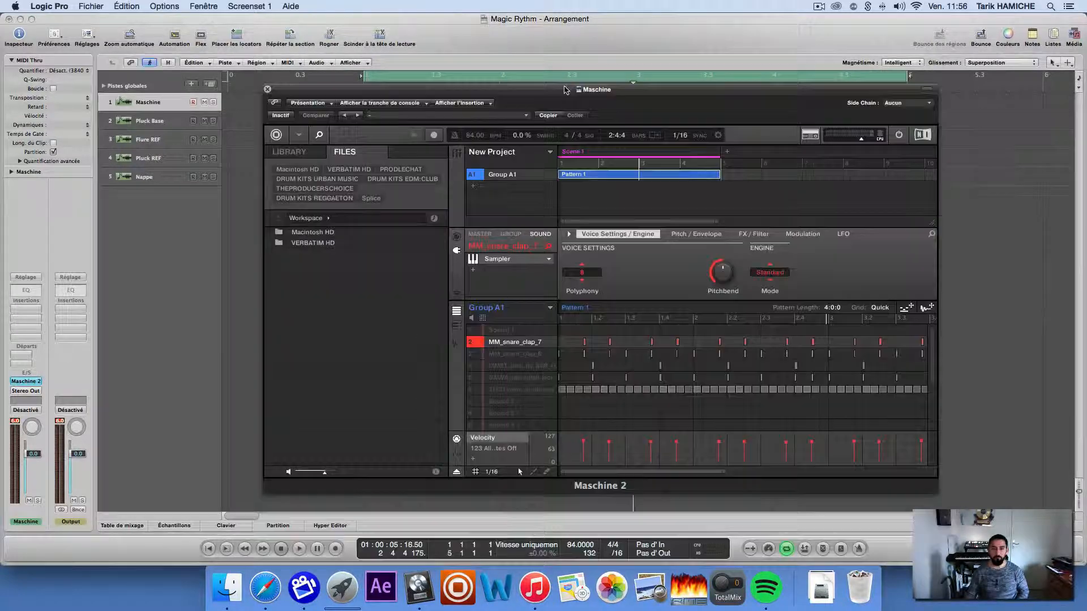
key(space)
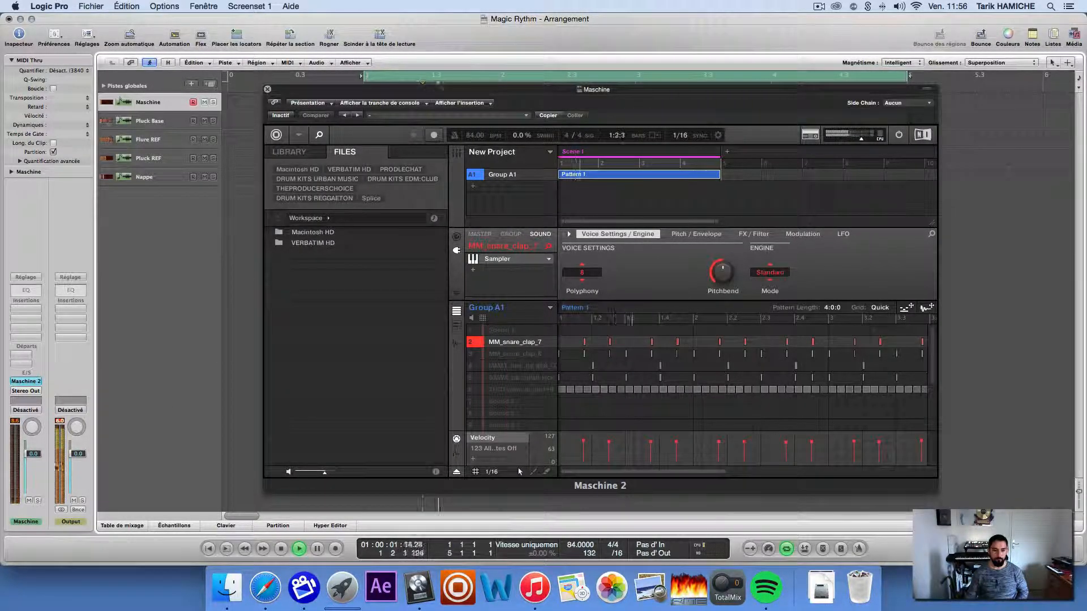
key(space)
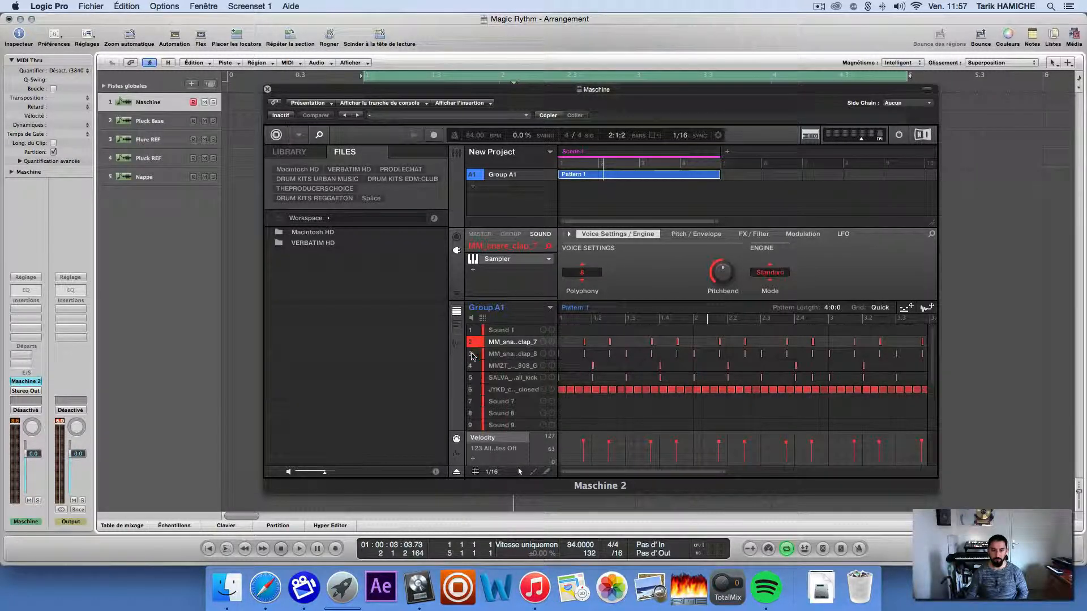
Solo and select the MM_snare_clap_8 sound in Group A1, and audition its pattern.
right_click(473, 356)
click(509, 356)
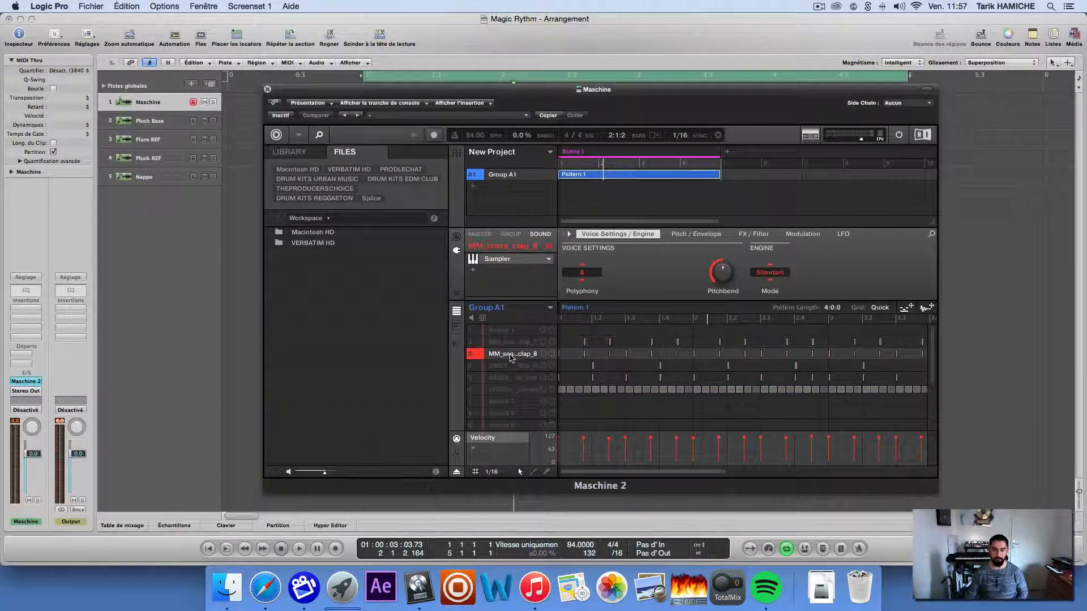
key(space)
key(space)
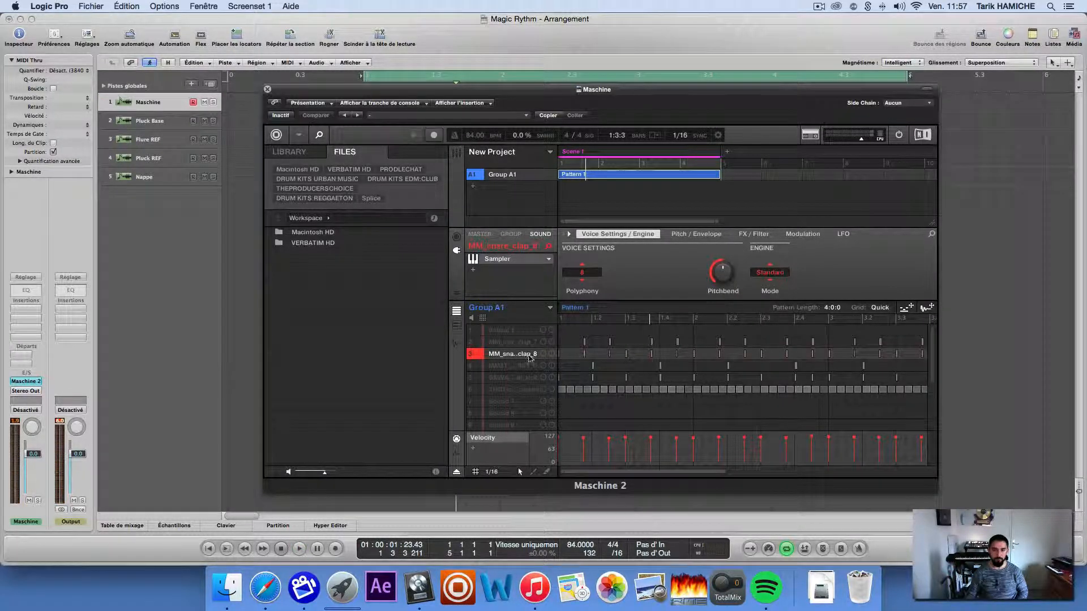
key(space)
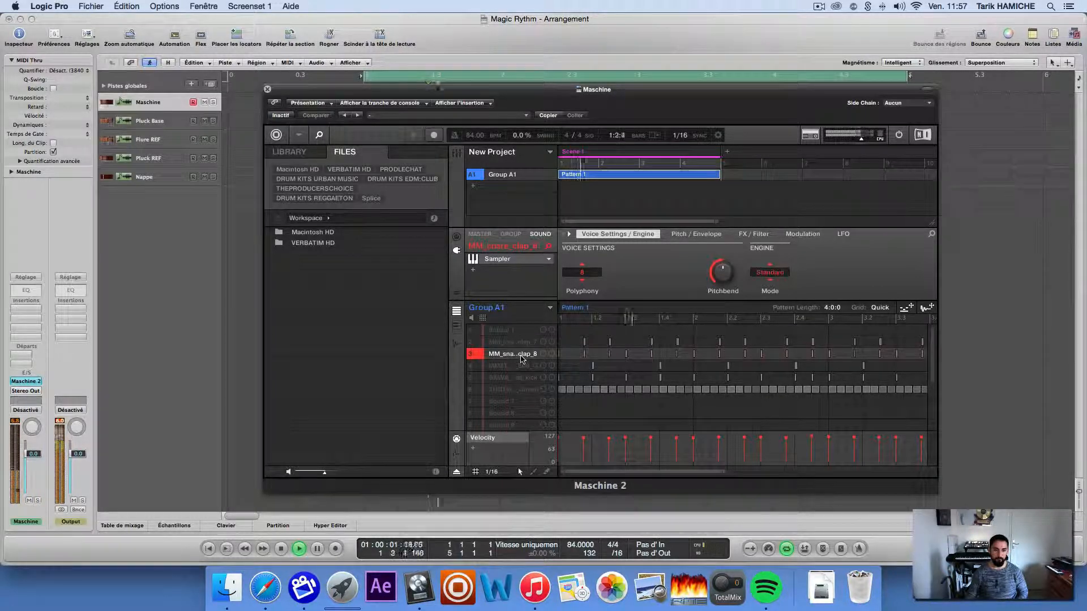
key(space)
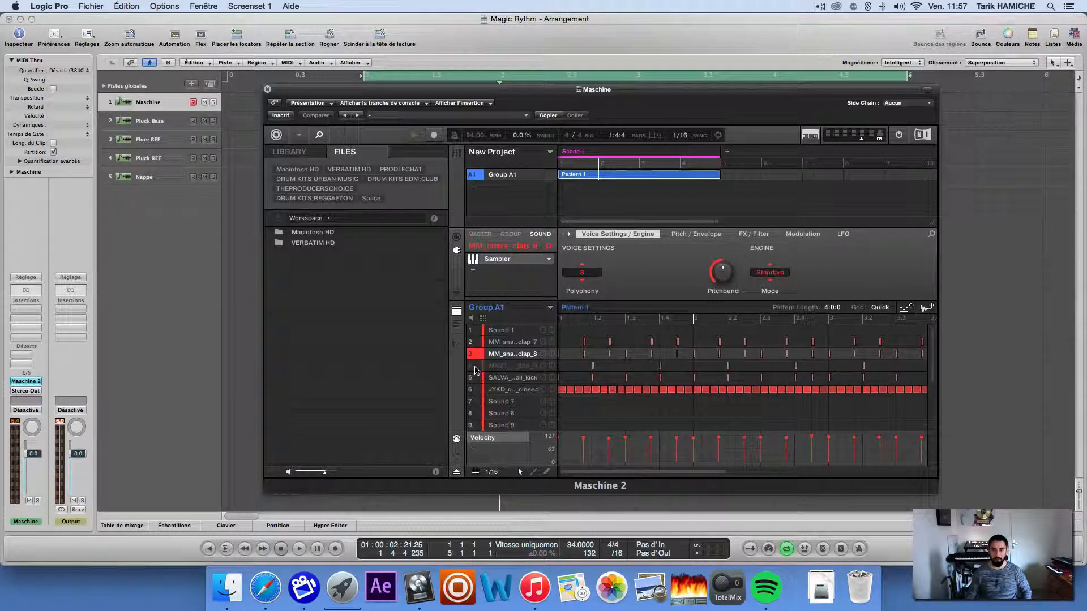
Solo the MMZT 808 sound in slot 4 and audition its pattern.
right_click(474, 367)
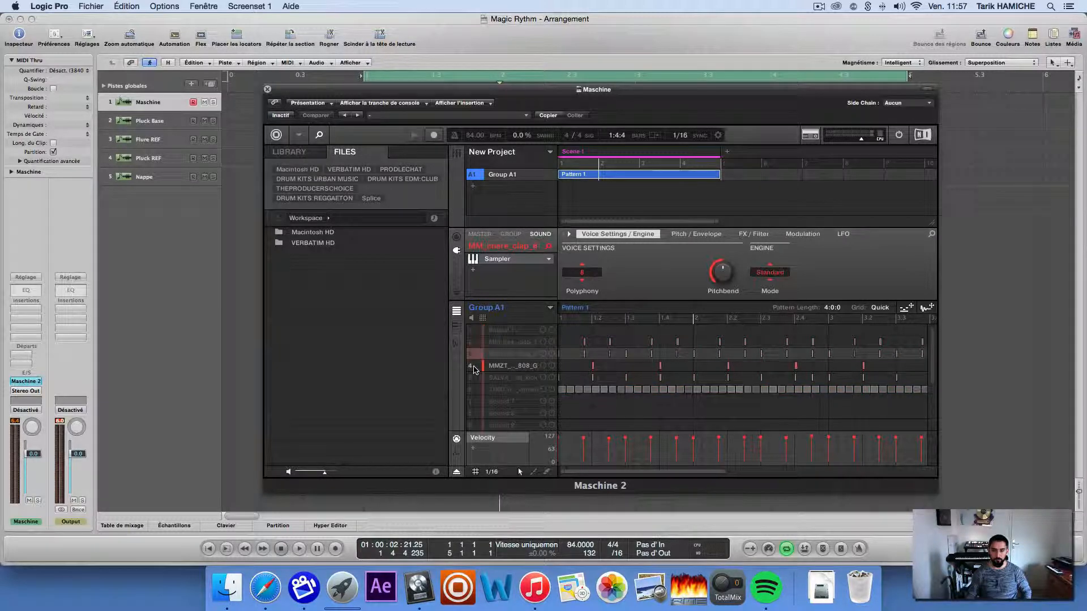
key(space)
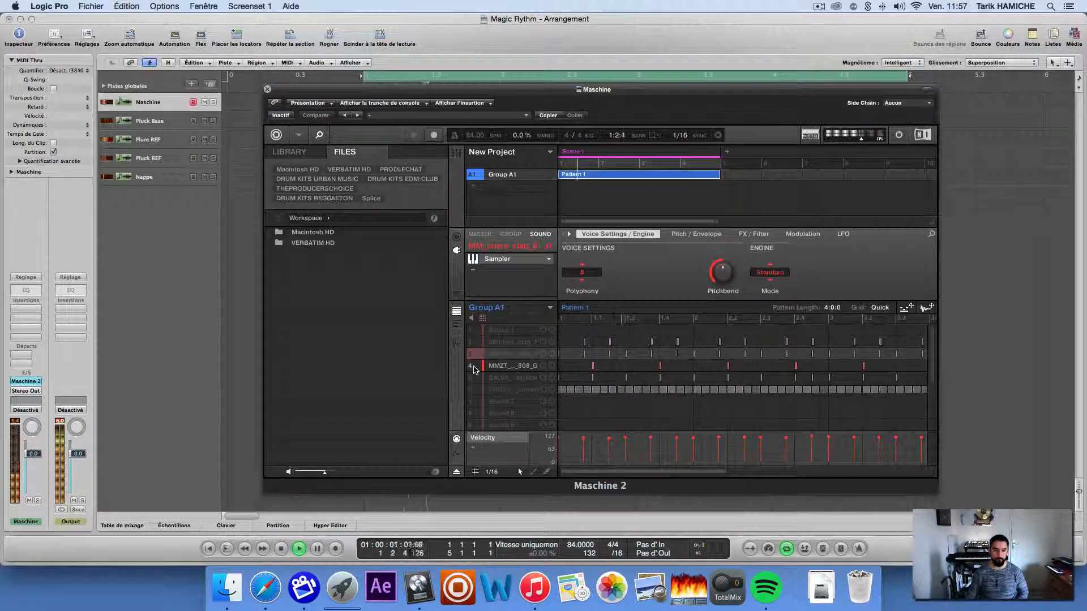
key(space)
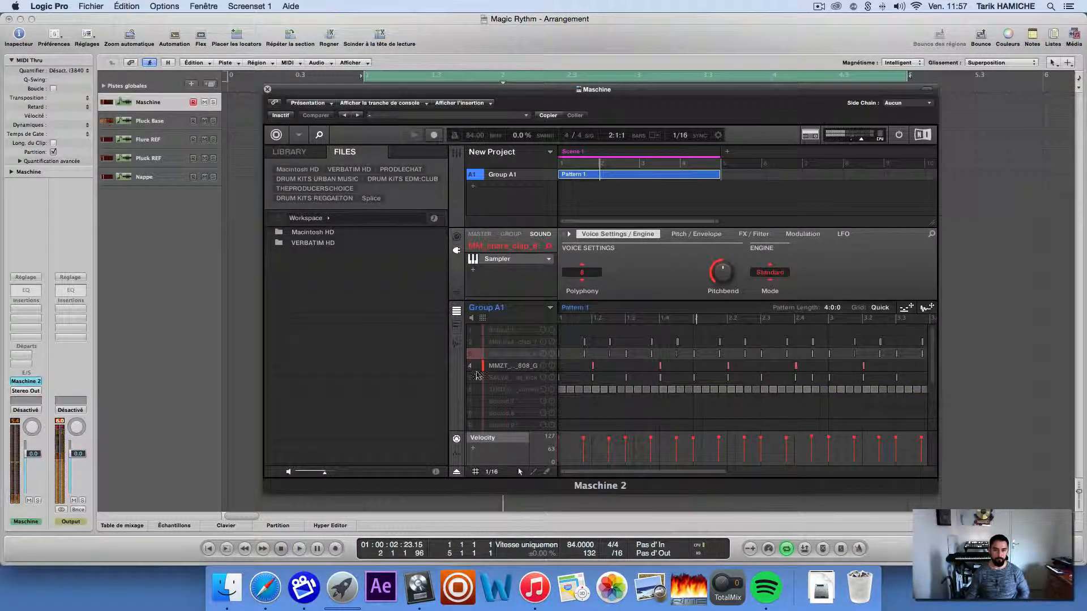
Solo and select the SALVA small kick in slot 5 of Group A1, and audition its pattern several times.
right_click(473, 371)
right_click(473, 380)
key(space)
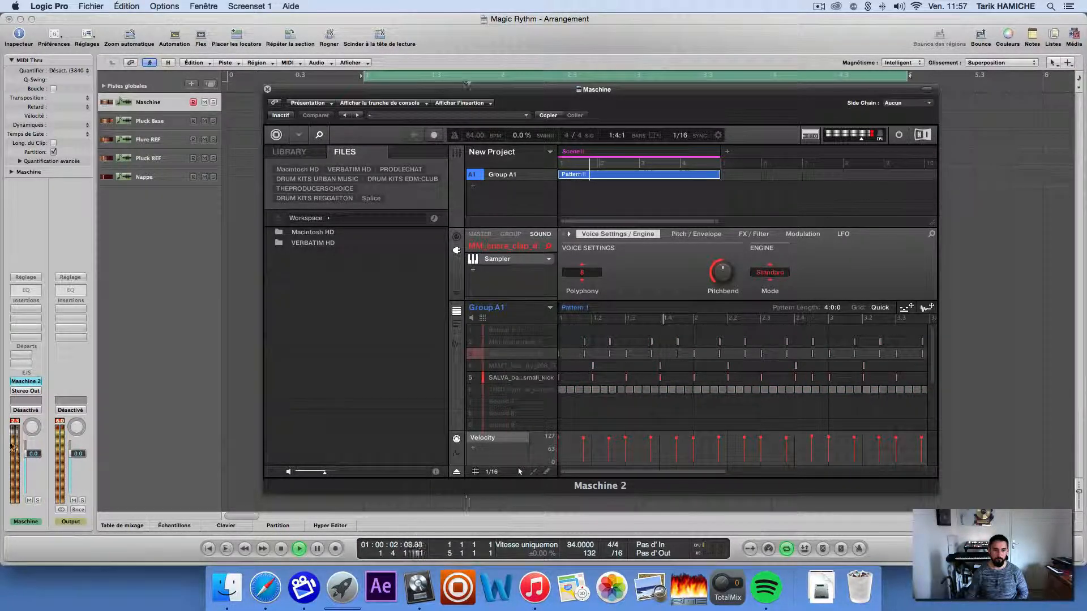
key(space)
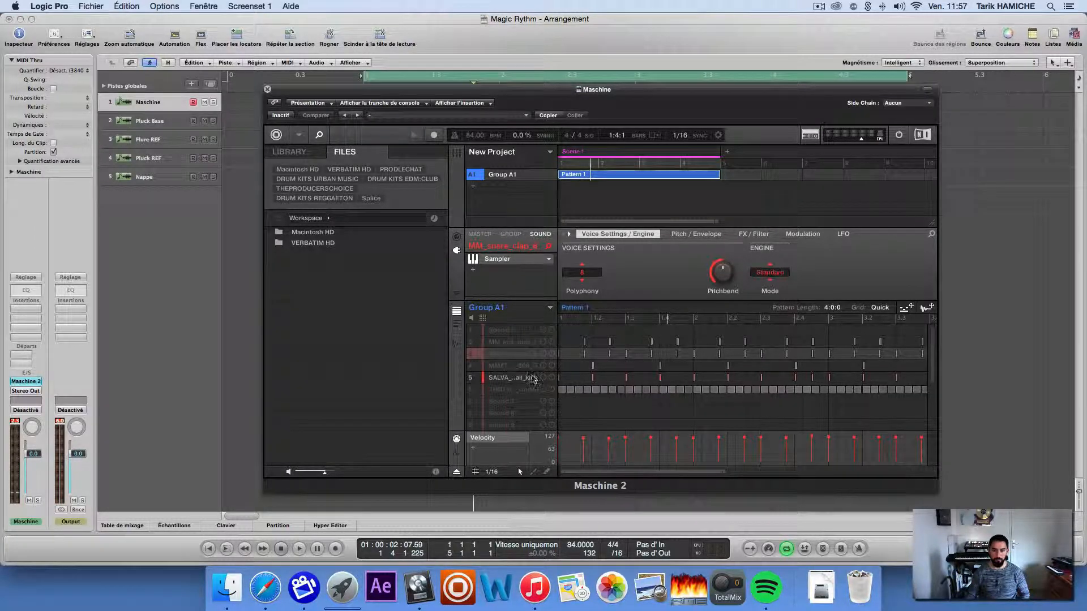
click(535, 378)
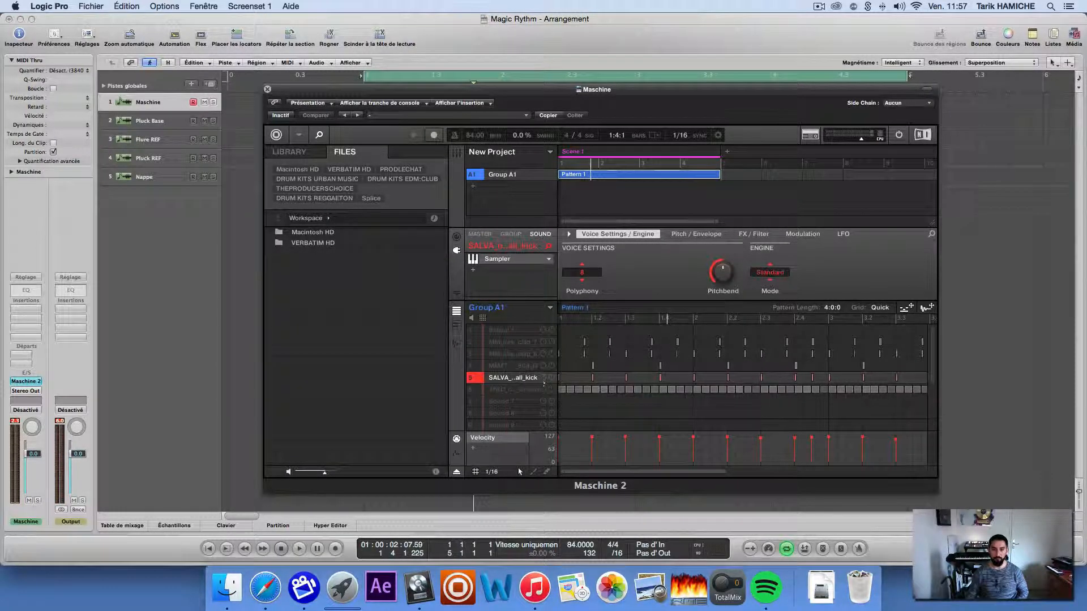
key(space)
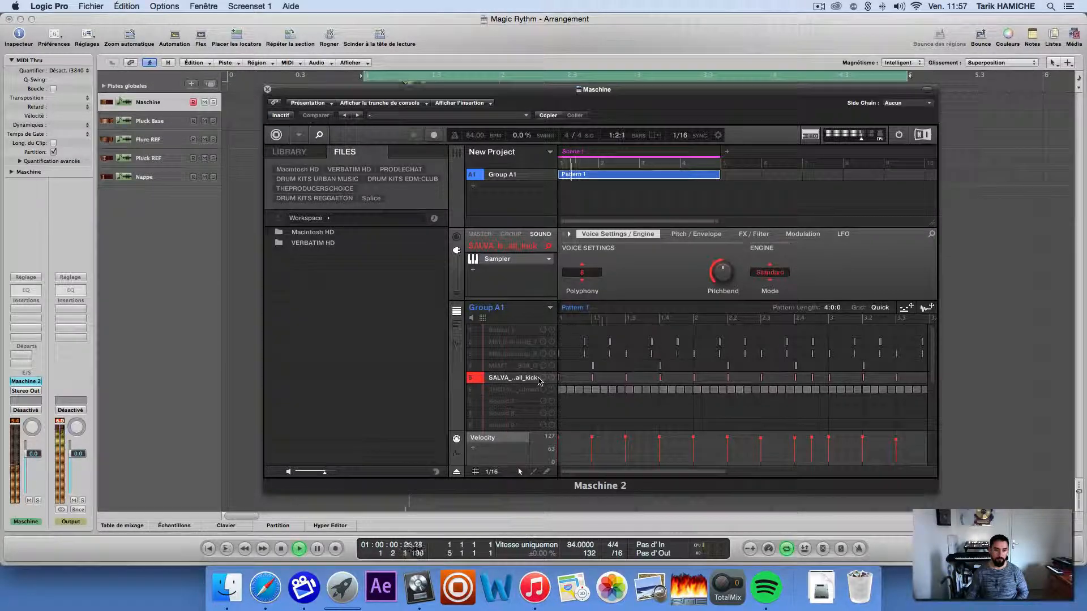
key(space)
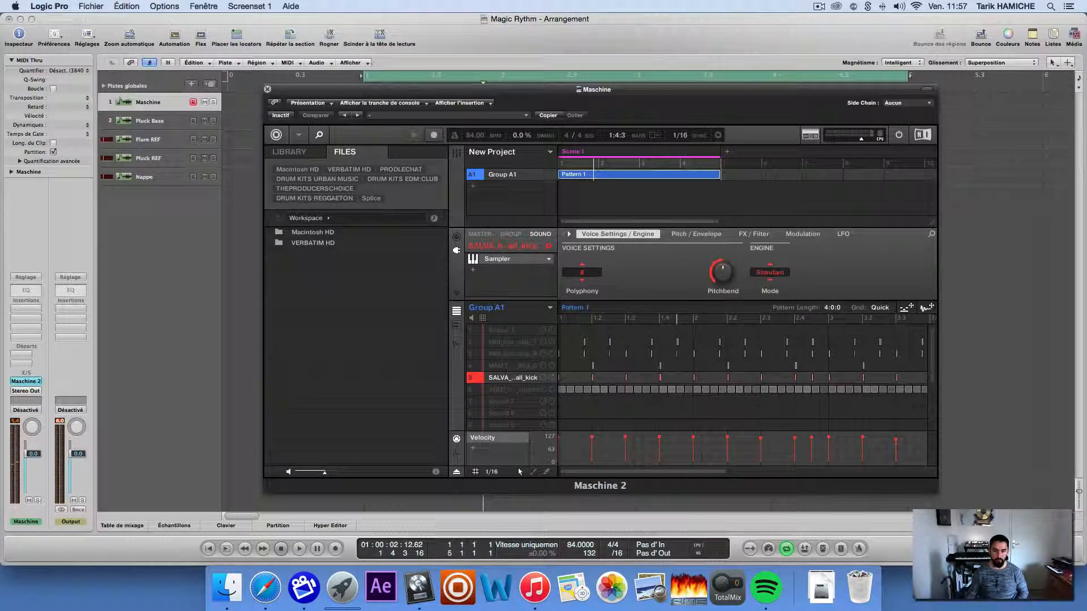
key(space)
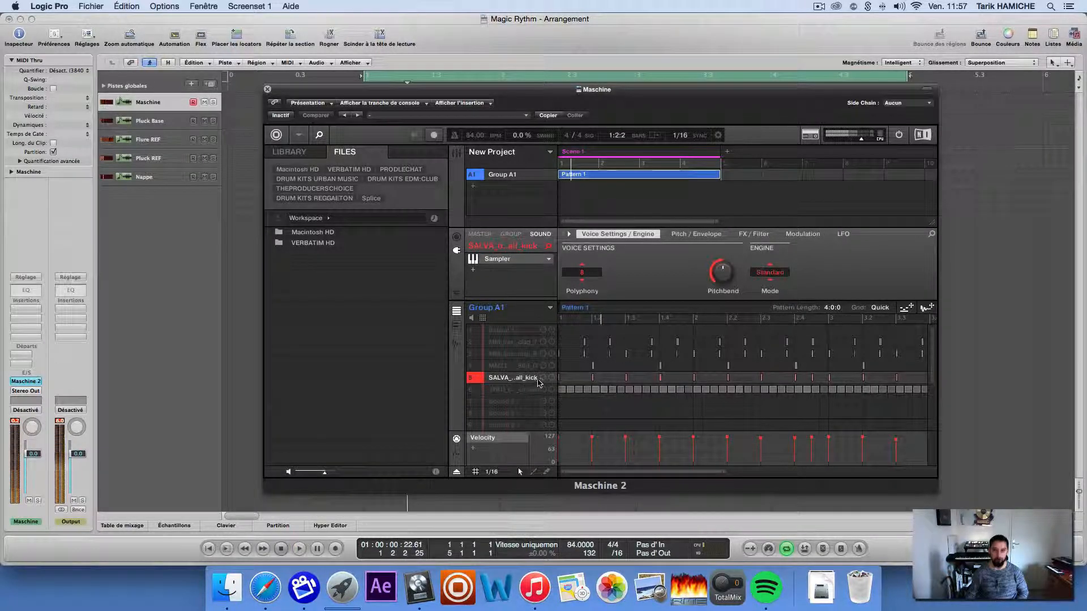
key(space)
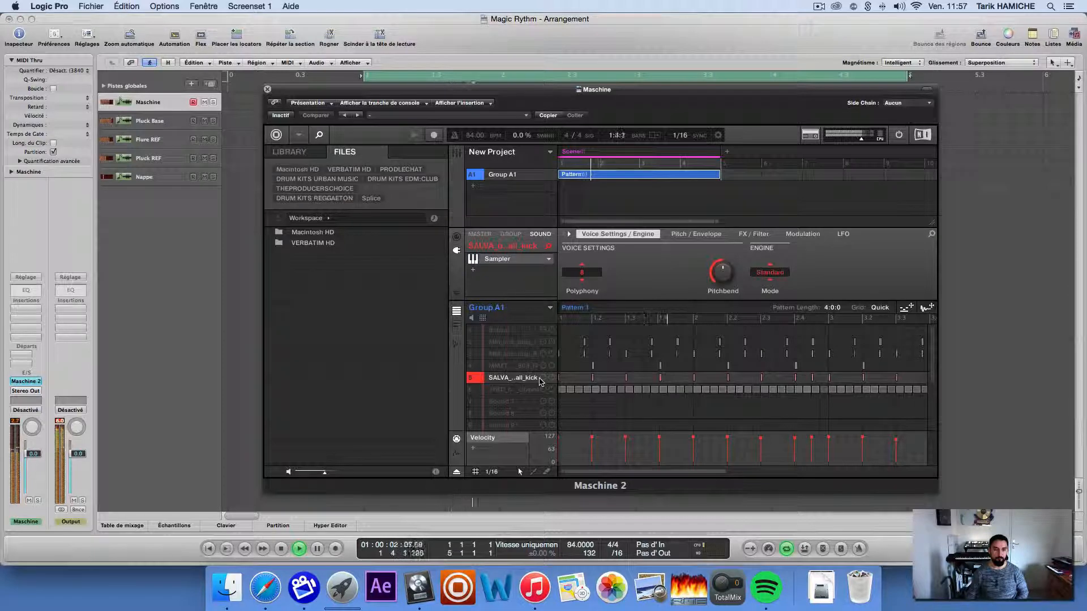
key(space)
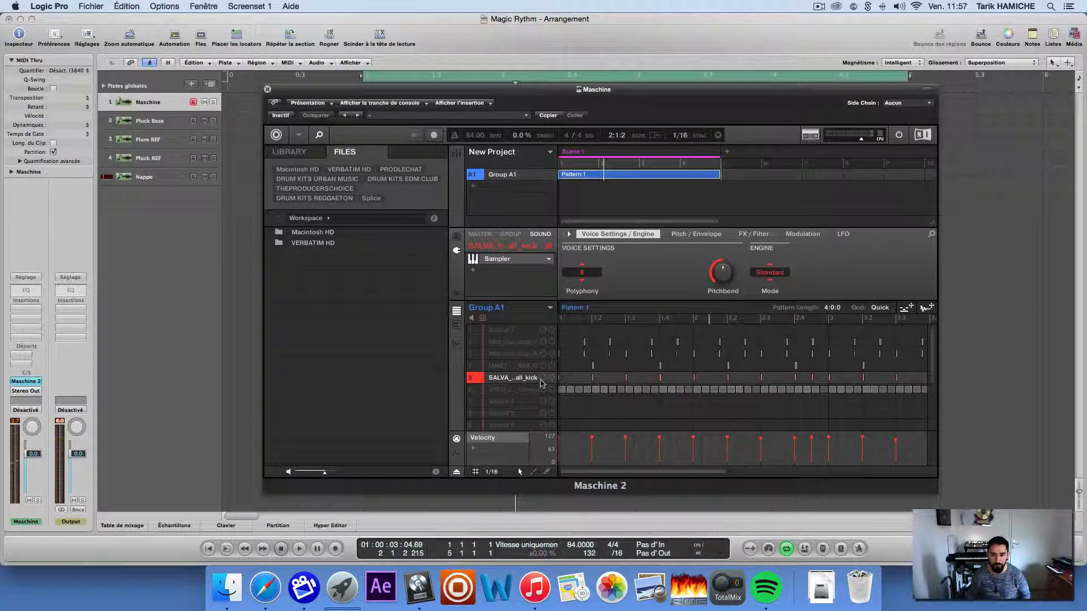
Replay the SALVA small kick pattern briefly and turn off its solo.
key(space)
key(space)
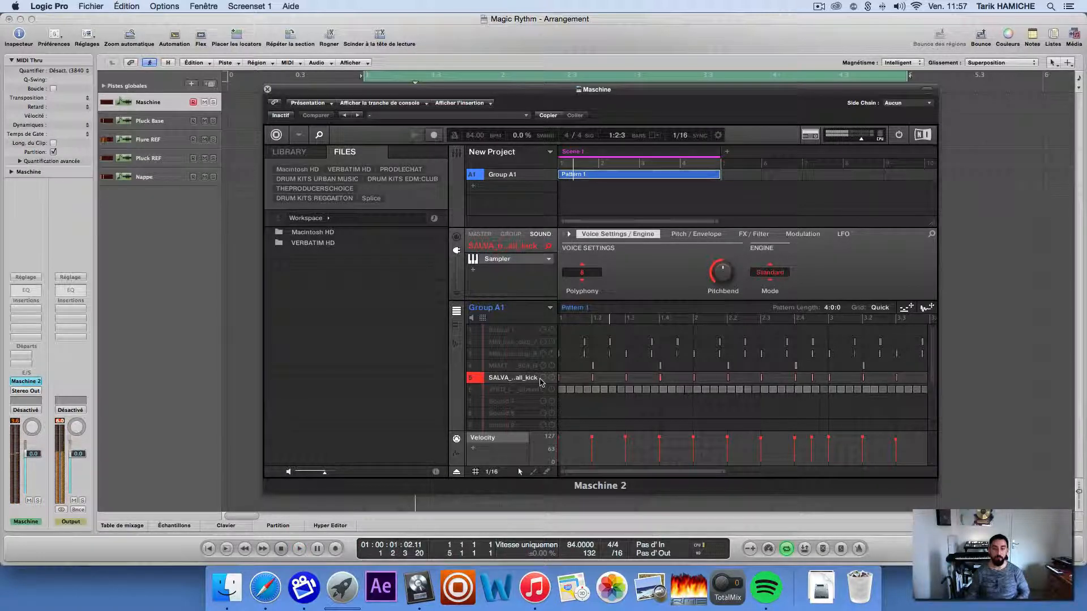
right_click(475, 378)
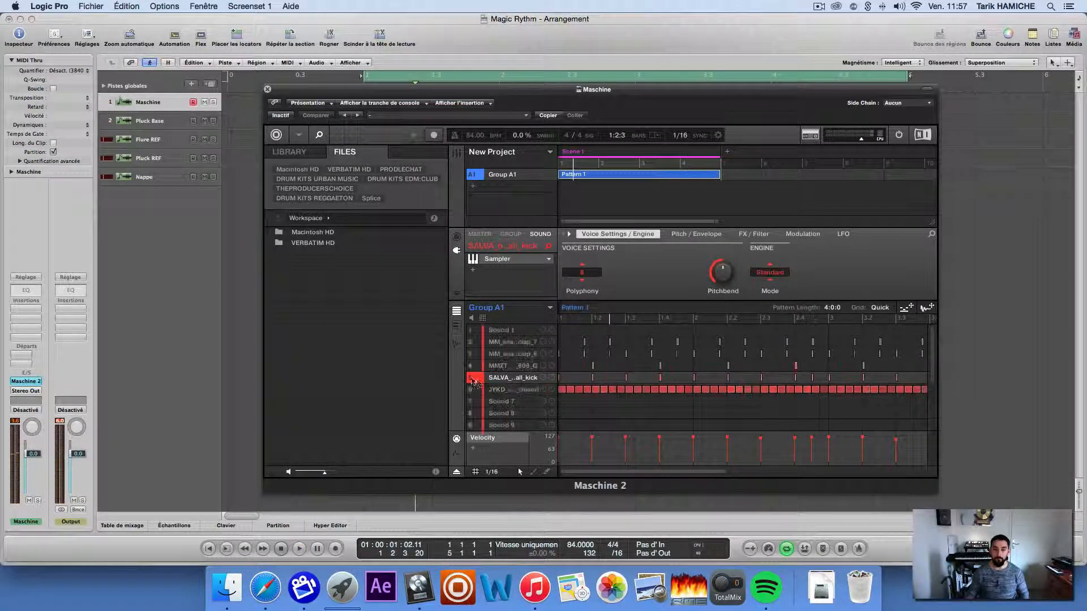
Select and solo the JYKD closed hi-hat sound in slot 6 of Group A1, and audition its pattern.
click(507, 391)
right_click(473, 392)
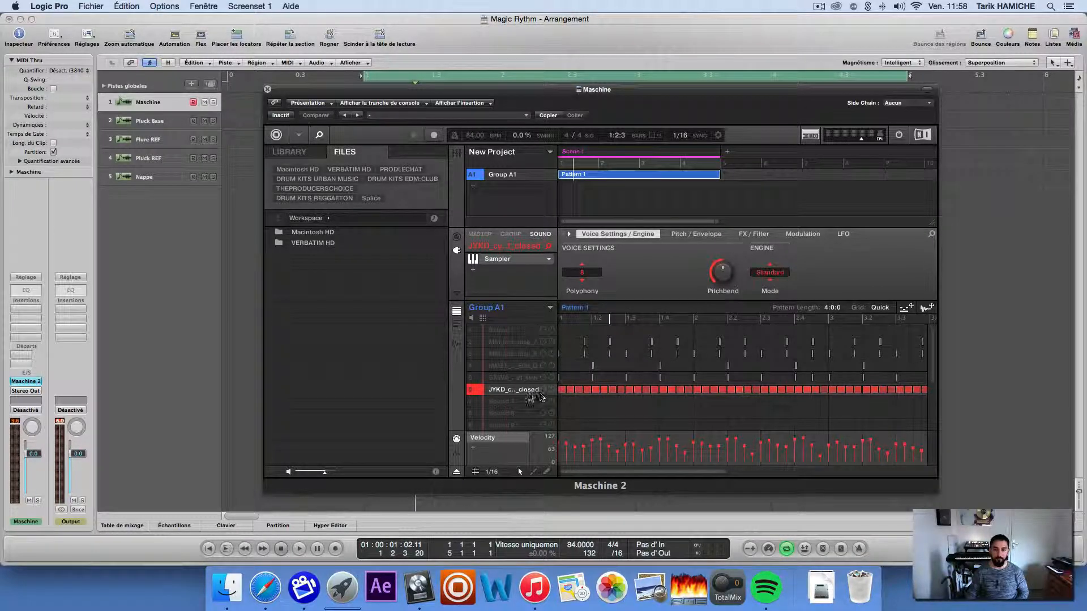
key(space)
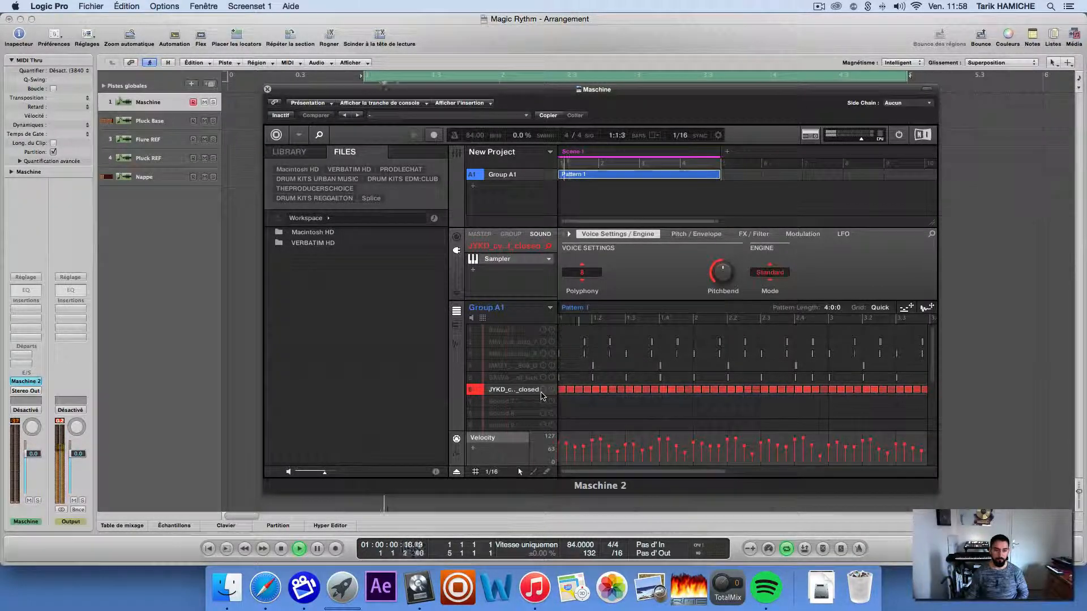
key(space)
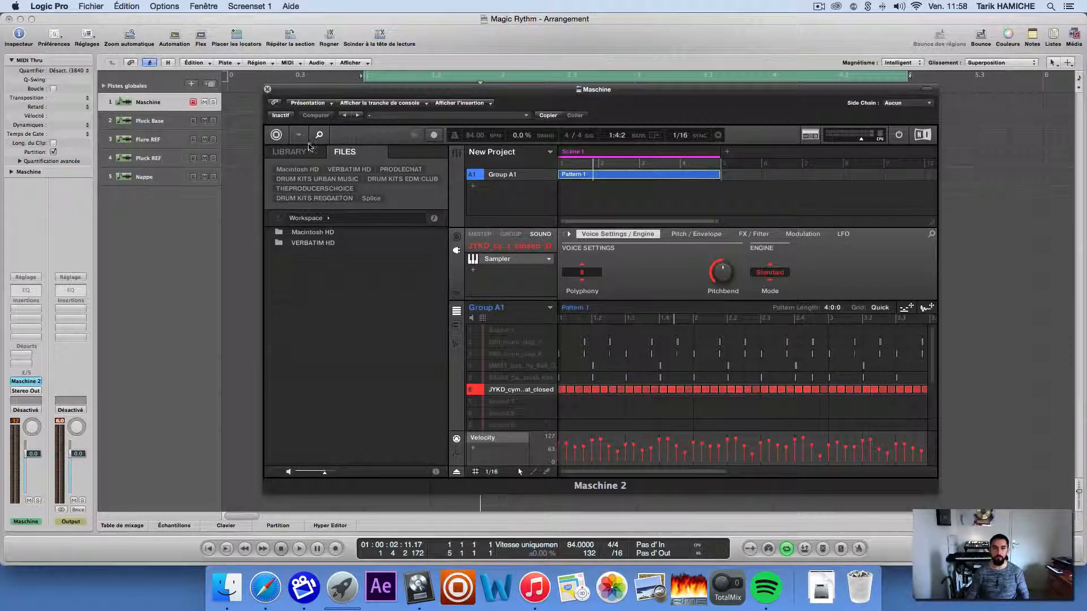
Save the project under the new name Magic Rythm_Exports on the VERBATIM HD drive.
drag(301, 95, 350, 120)
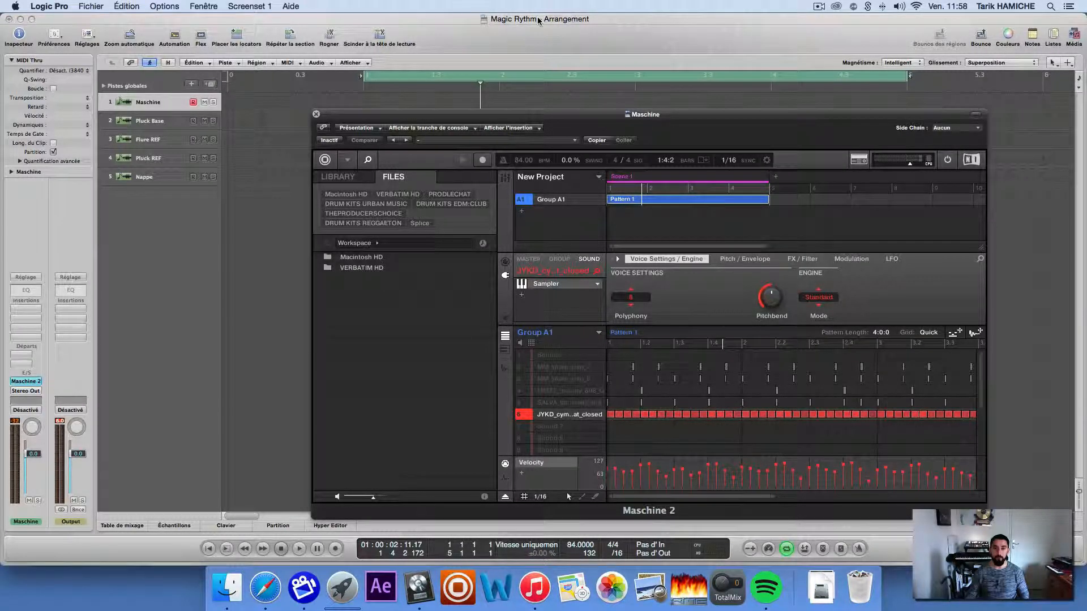
click(90, 6)
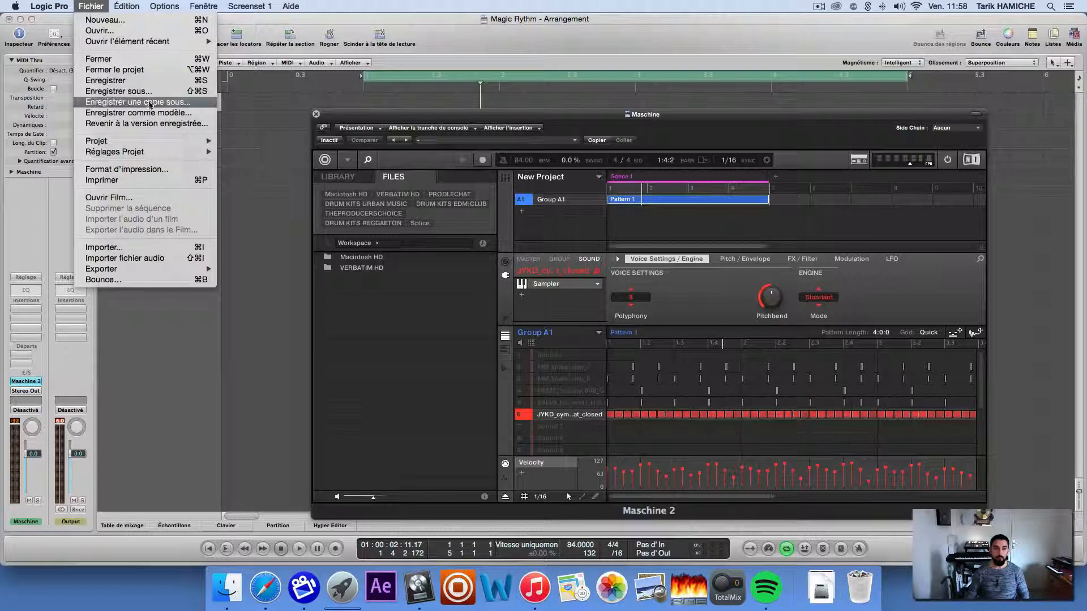
click(116, 91)
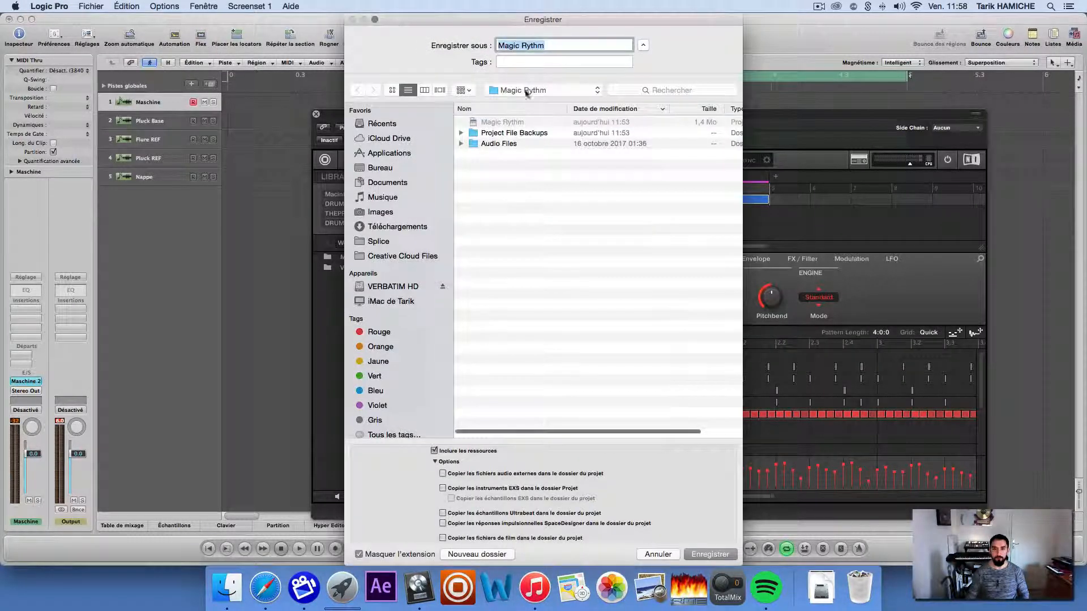
click(541, 90)
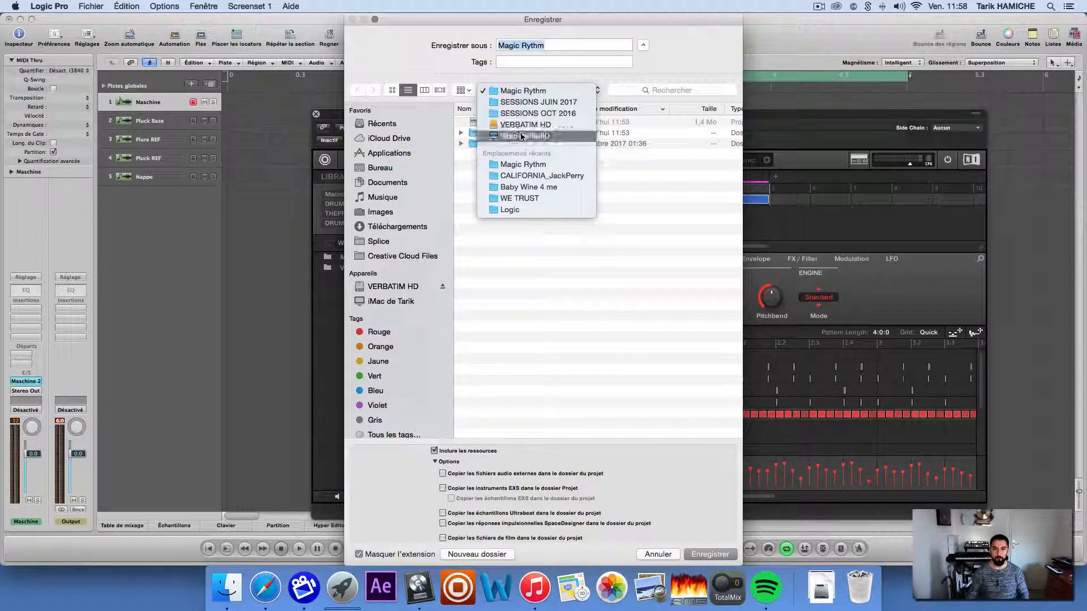
click(521, 125)
click(550, 45)
text(_)
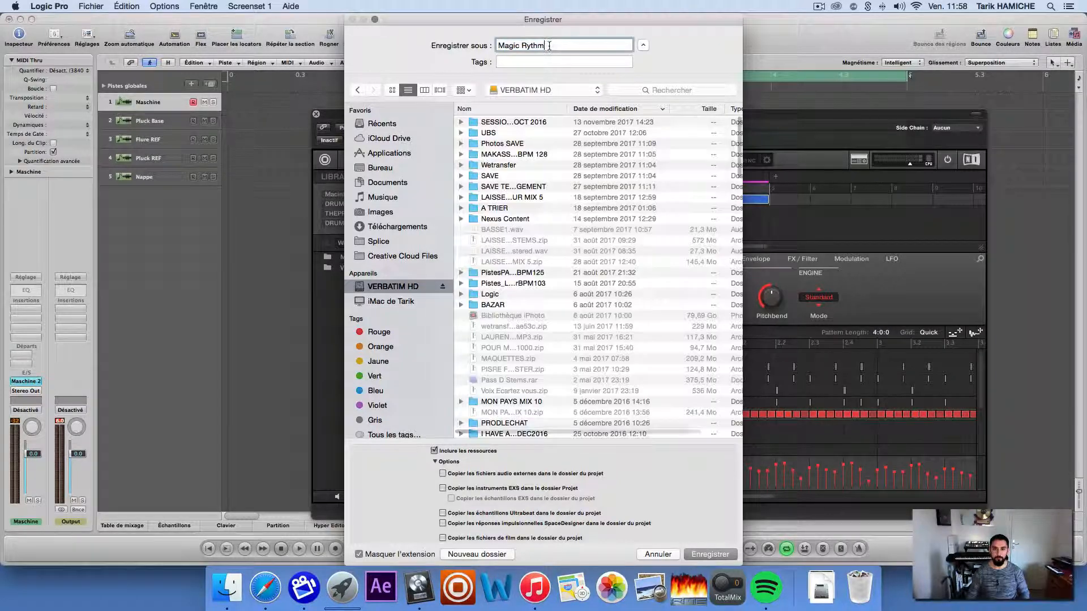
text(Exports)
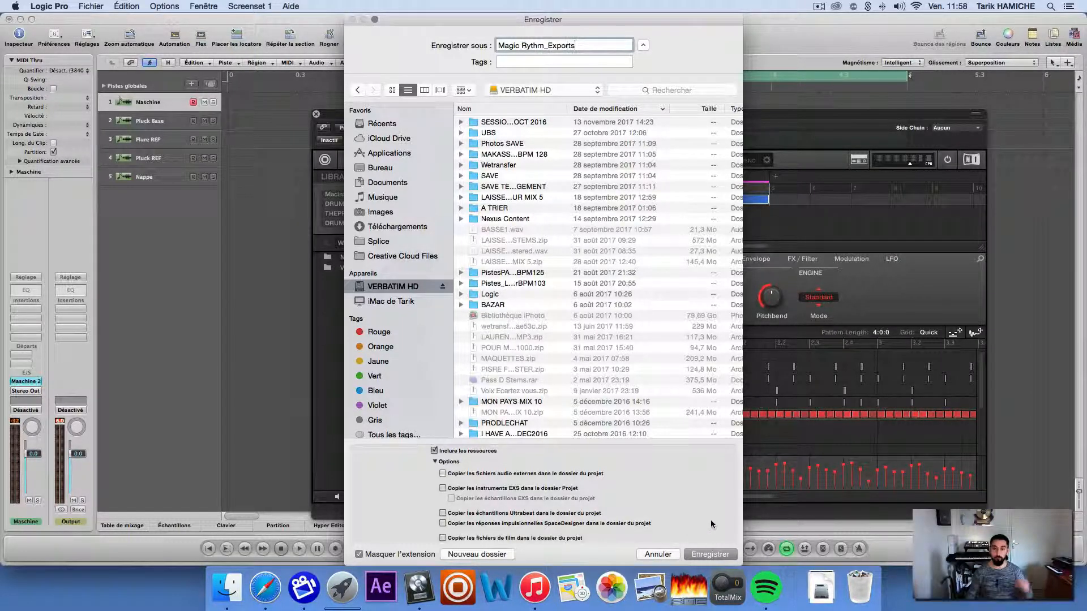
click(710, 554)
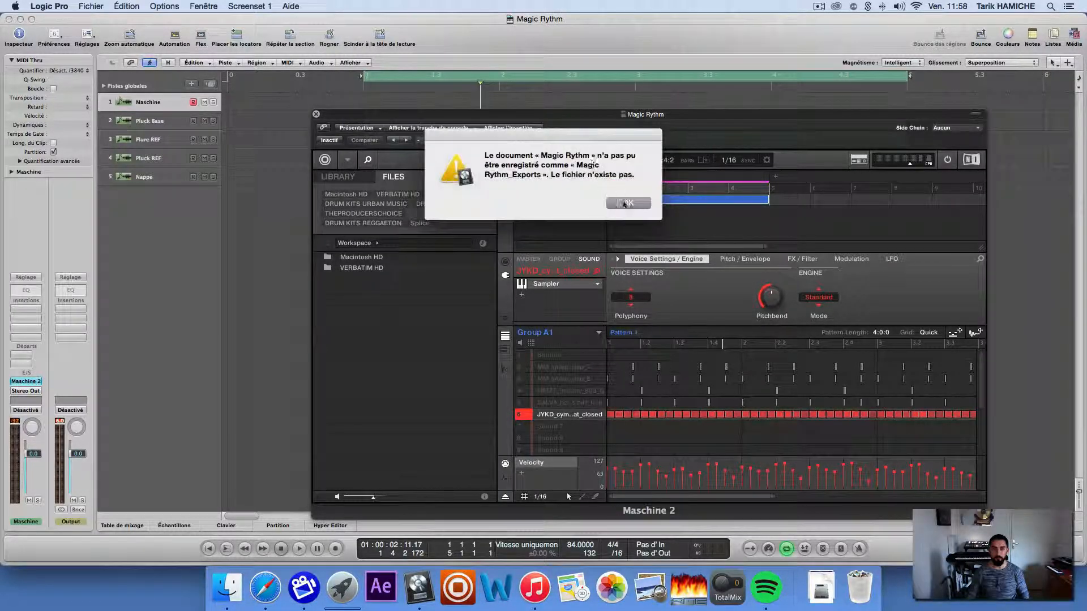
click(625, 203)
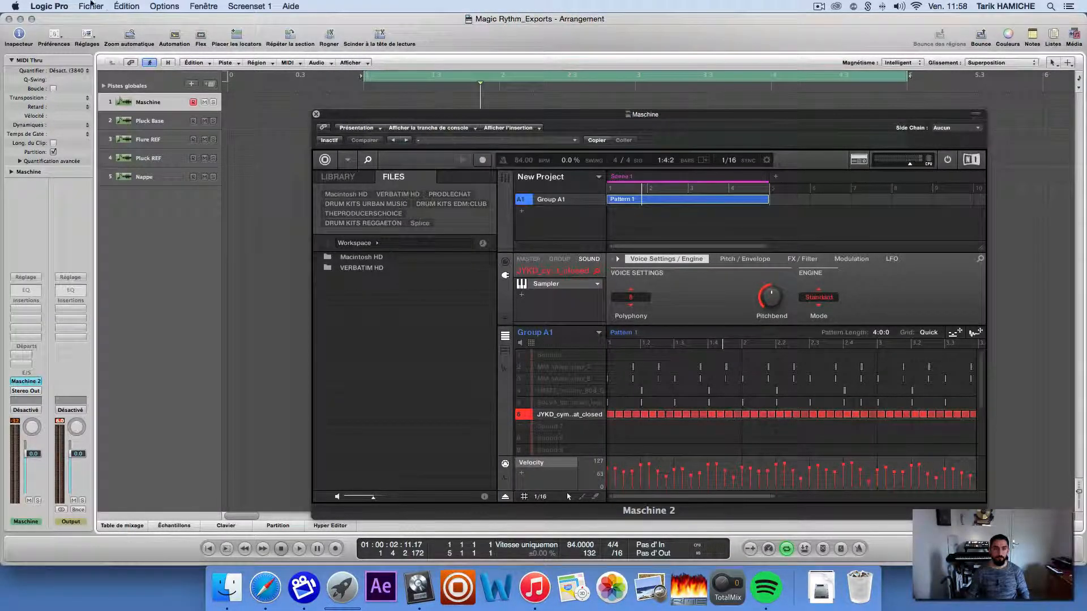
Replay the soloed closed hi-hat pattern and turn off its solo so that all Group A1 sounds are active.
drag(476, 115, 366, 63)
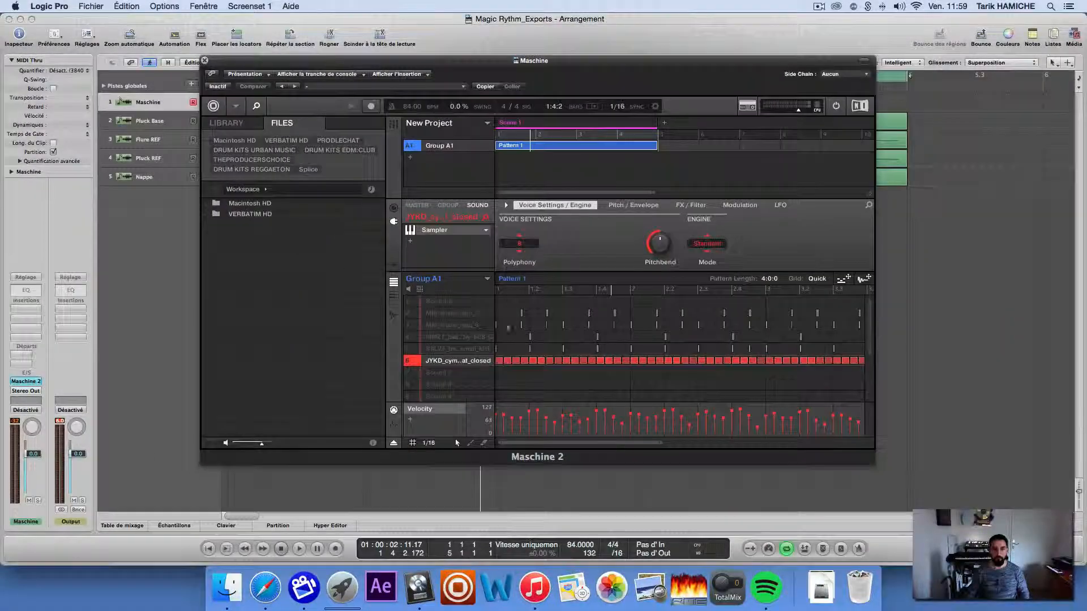
key(space)
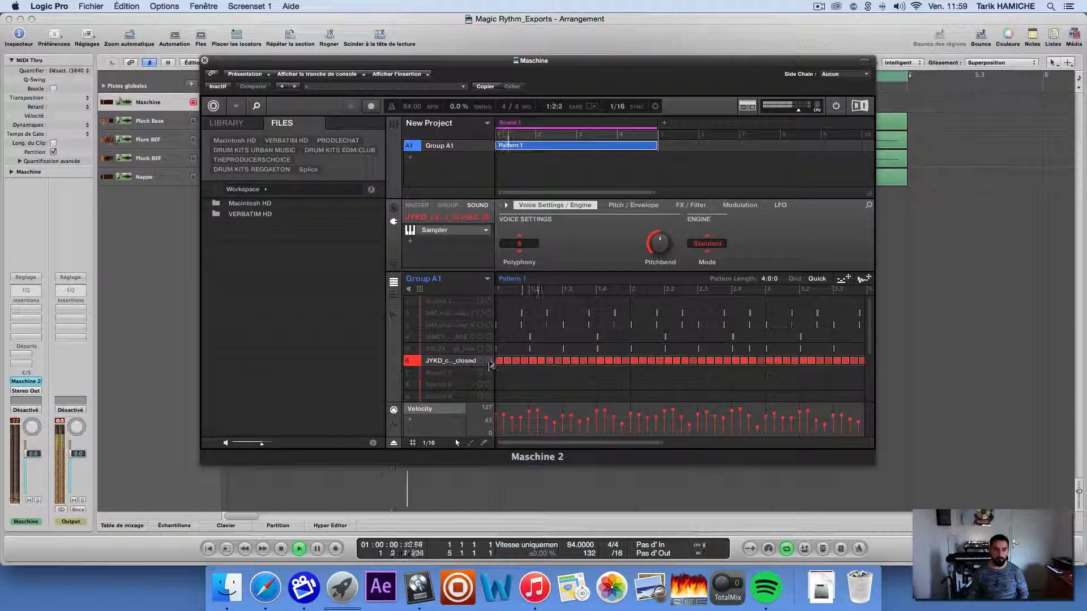
key(space)
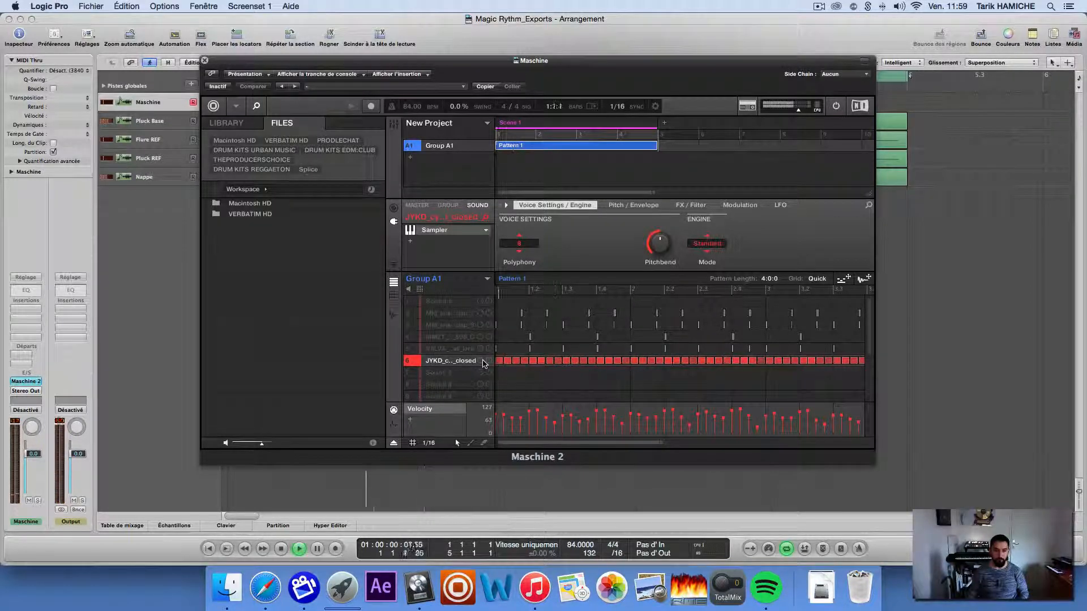
key(space)
key(space)
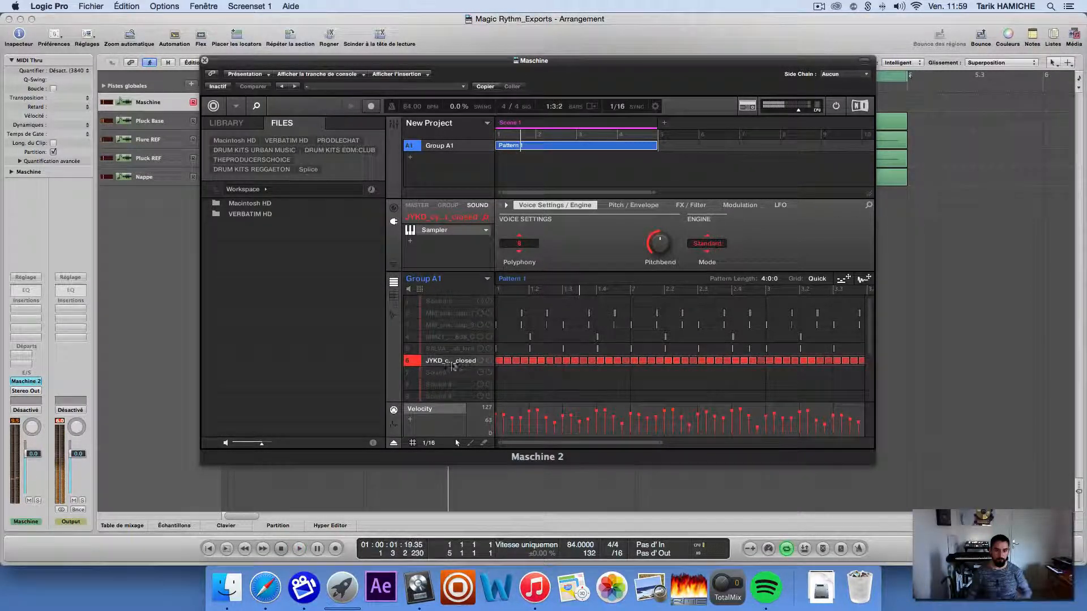
click(410, 362)
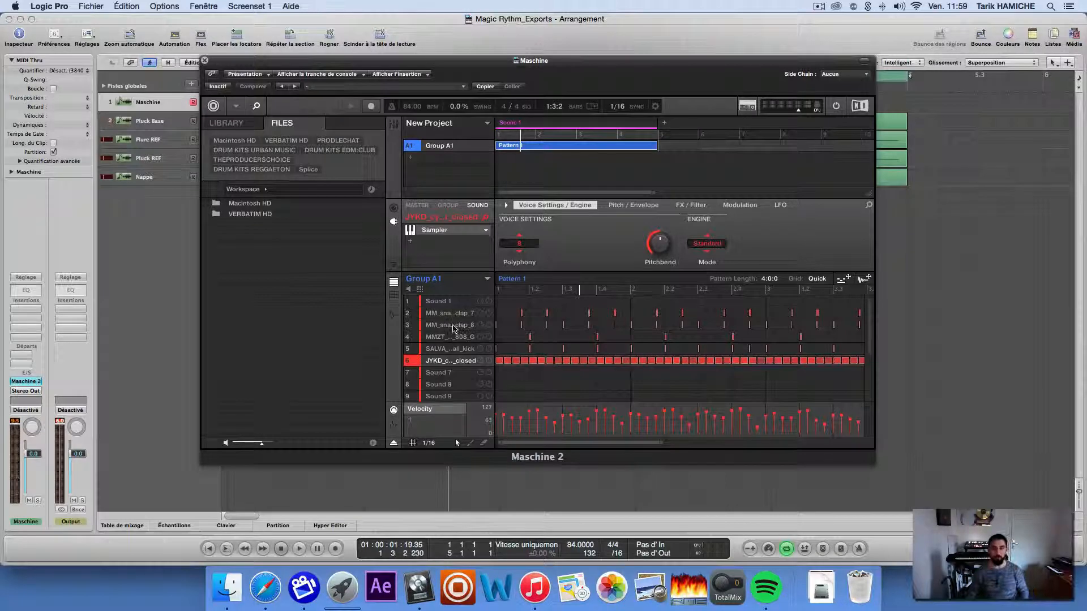
Open Maschine's Export Audio dialog, expand Group A1 to list its sounds, and move the dialog aside.
click(235, 107)
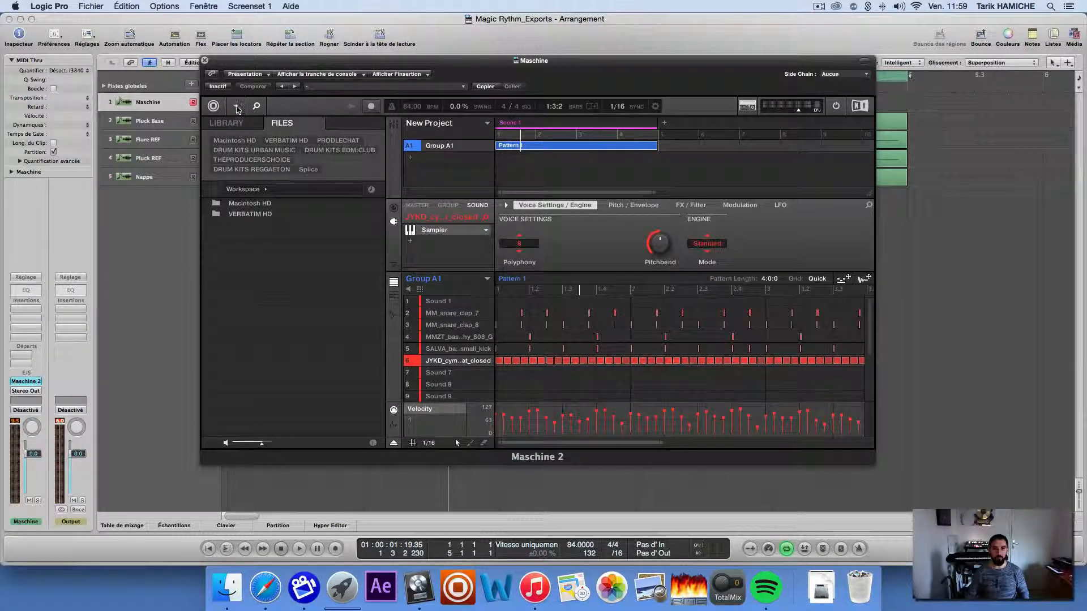
mouse_move(243, 123)
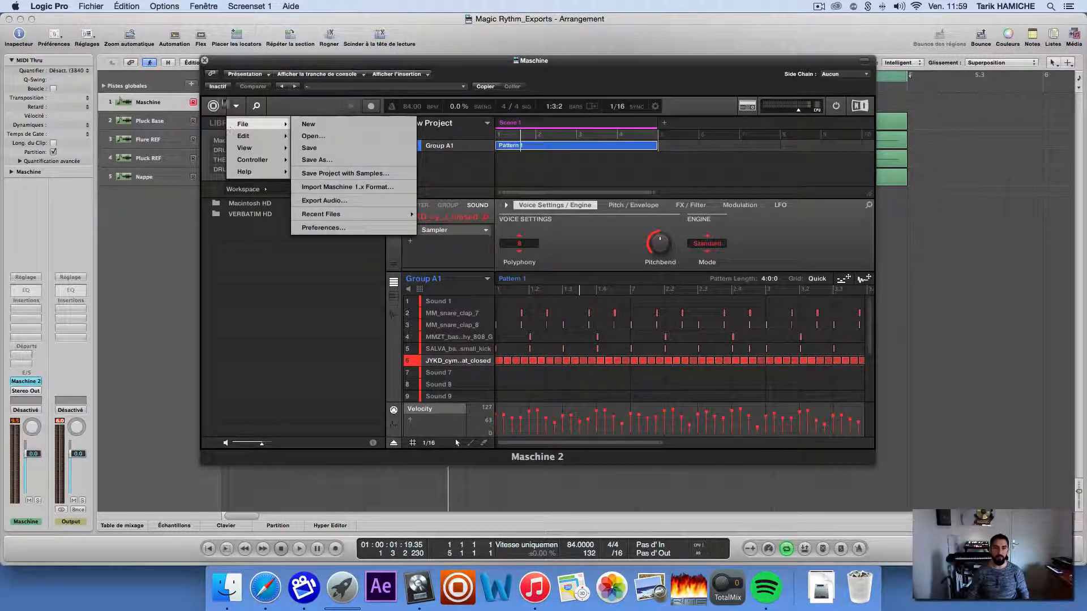
click(236, 106)
click(236, 106)
mouse_move(249, 123)
click(324, 200)
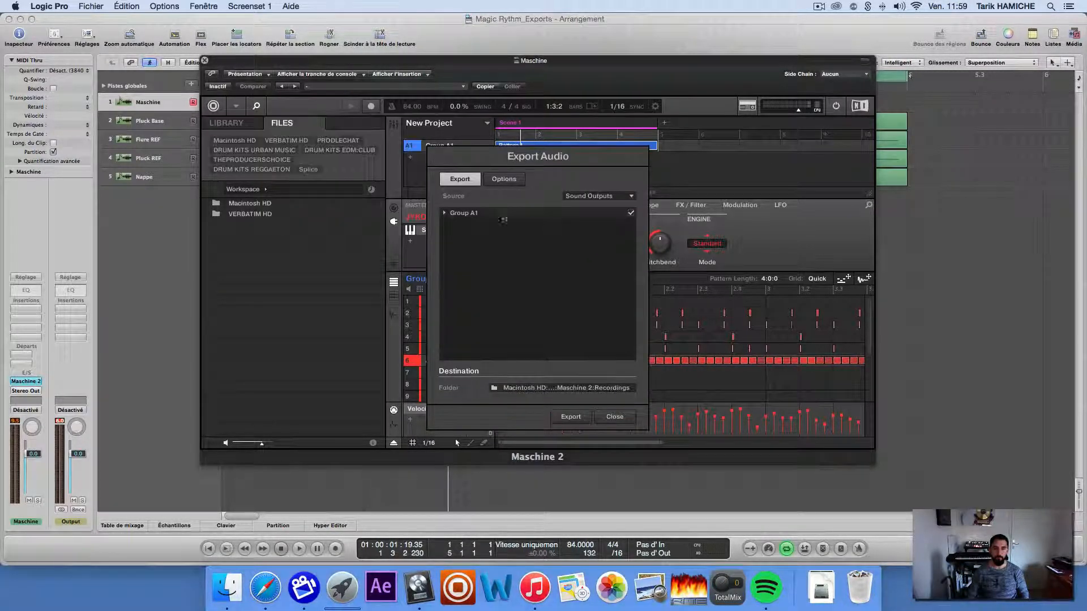
click(444, 212)
drag(482, 158, 681, 156)
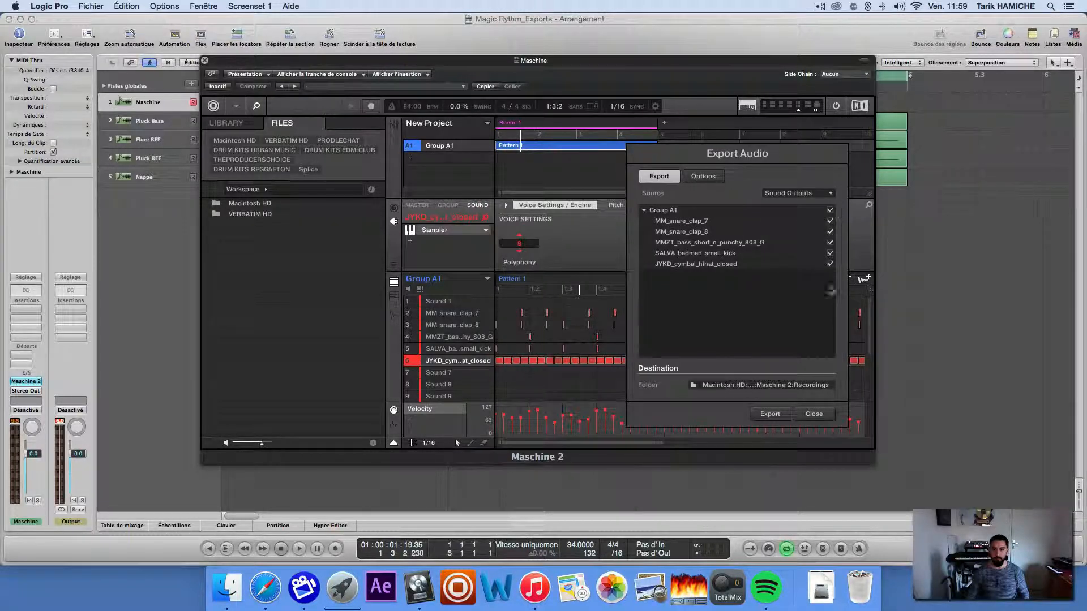
Set the export destination to a new folder named "Pistes exports" on the desktop.
click(758, 385)
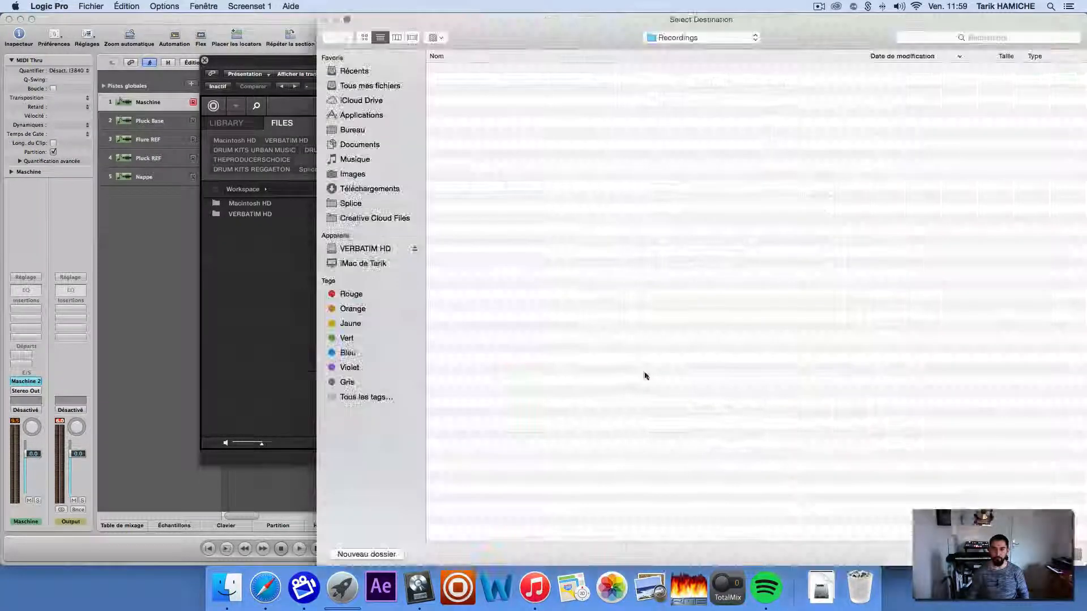
click(375, 249)
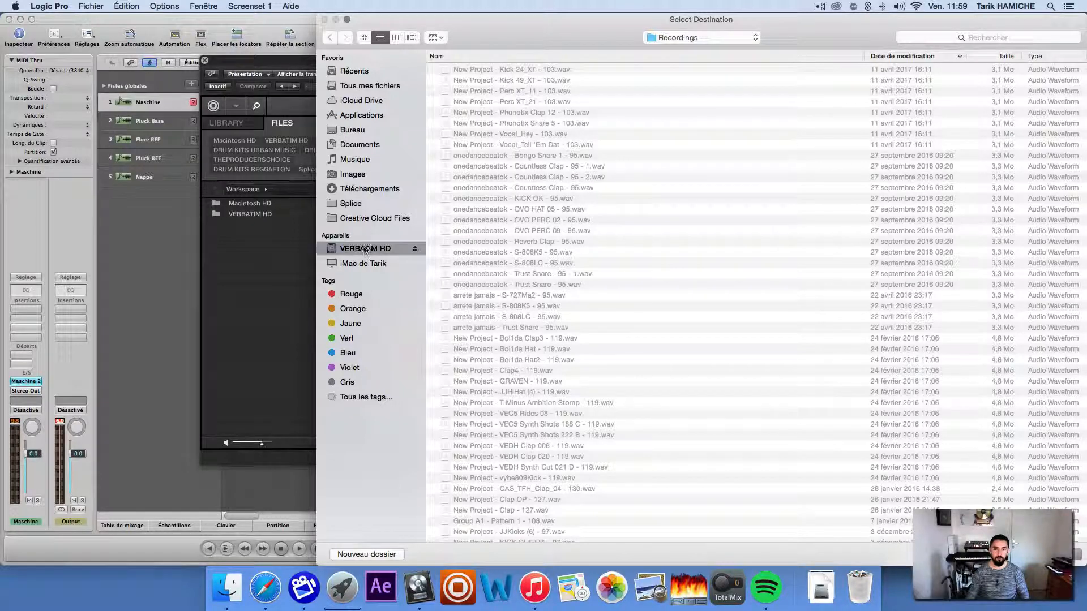
click(920, 56)
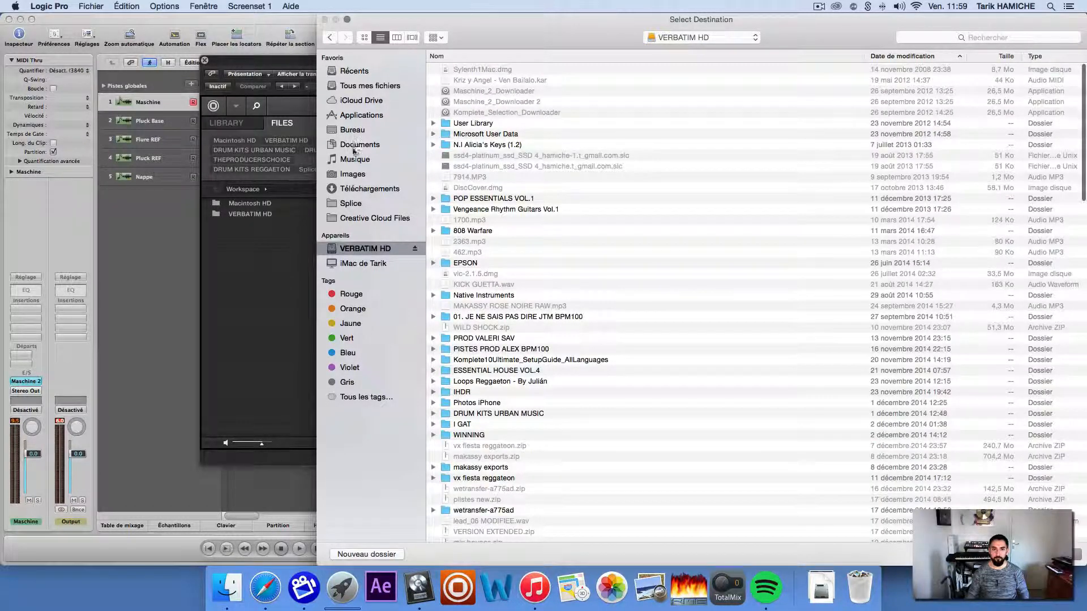
click(900, 56)
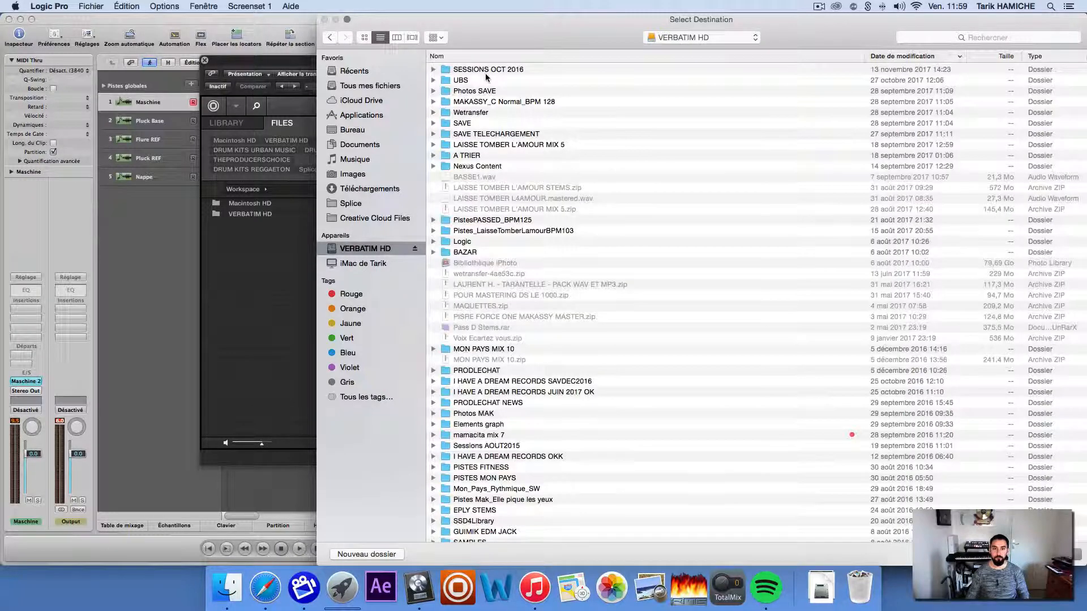
click(353, 130)
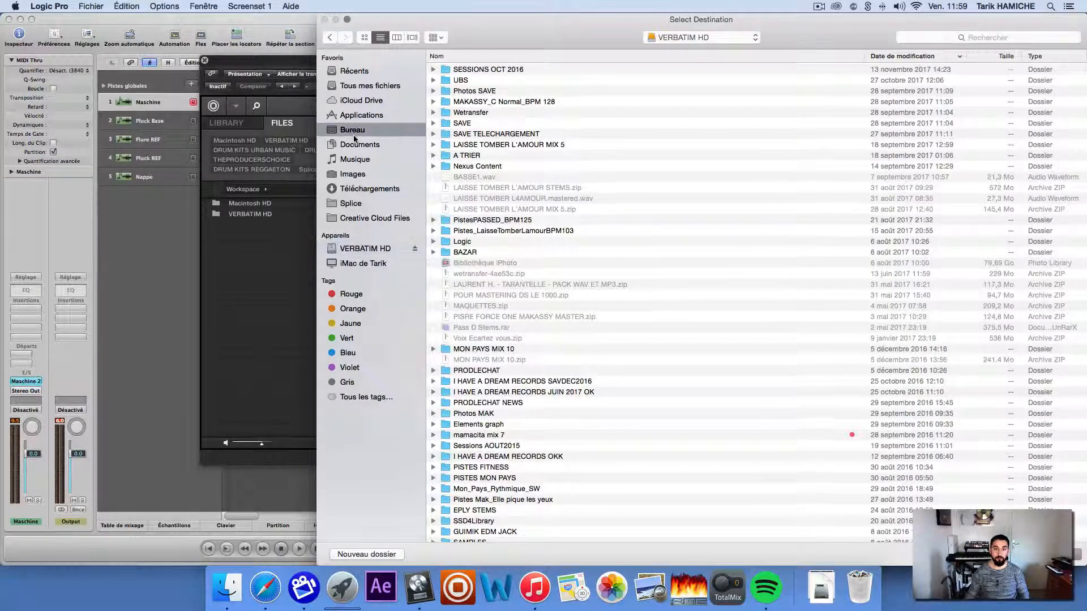
click(365, 555)
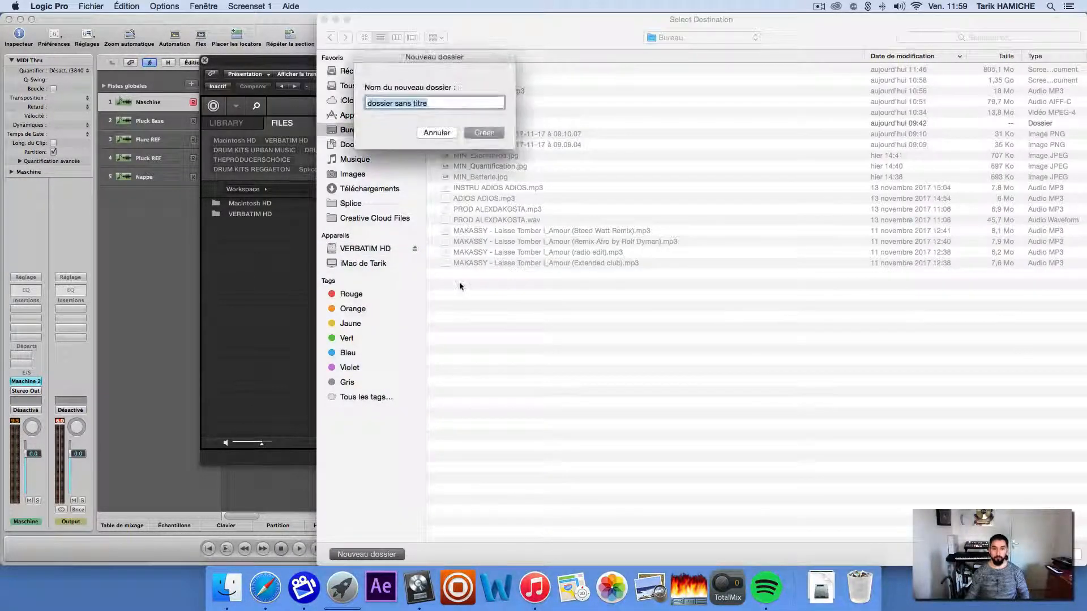
text(R)
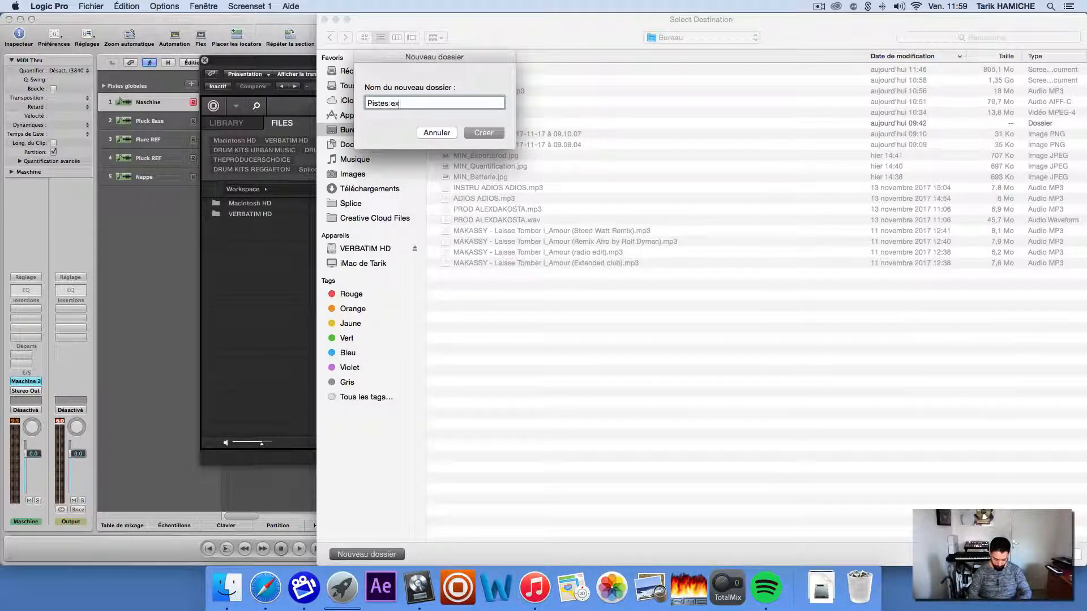
text(istes exports)
key(Return)
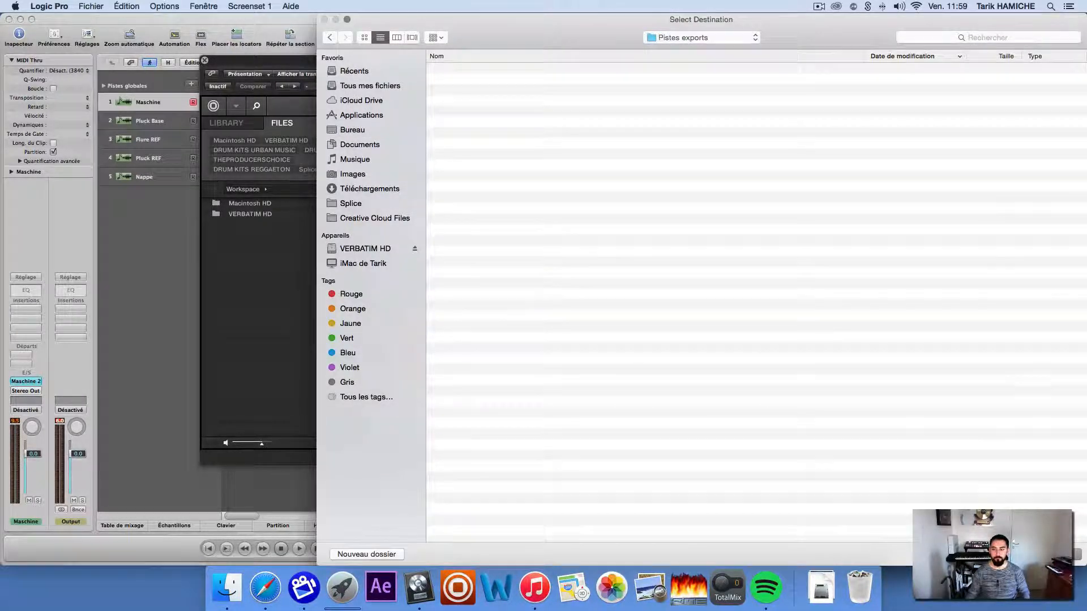
click(1057, 555)
Export the Group A1 sounds as separate audio files, and close the export dialog and the Maschine window.
click(766, 420)
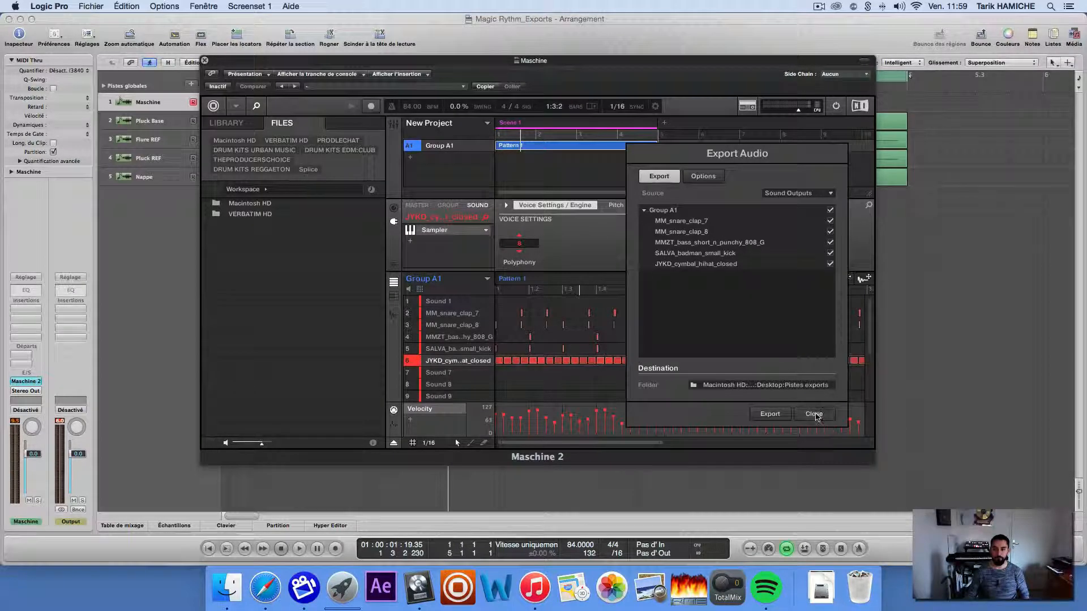
click(814, 414)
click(204, 60)
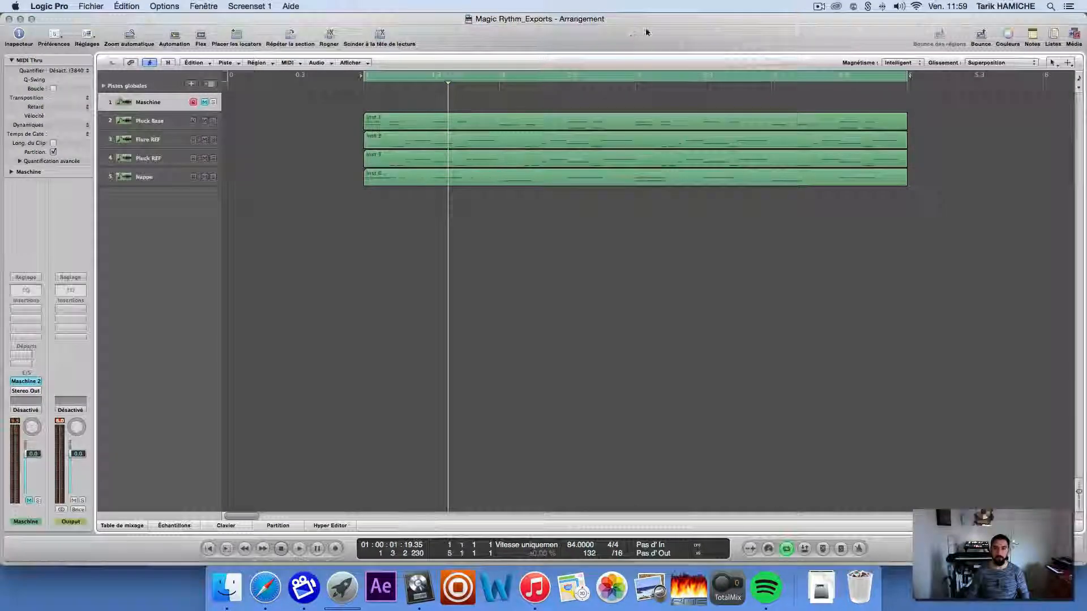
Open the Pistes exports folder from the desktop, place its window over the arrangement, and select the SALVA small kick file.
drag(650, 26, 366, 26)
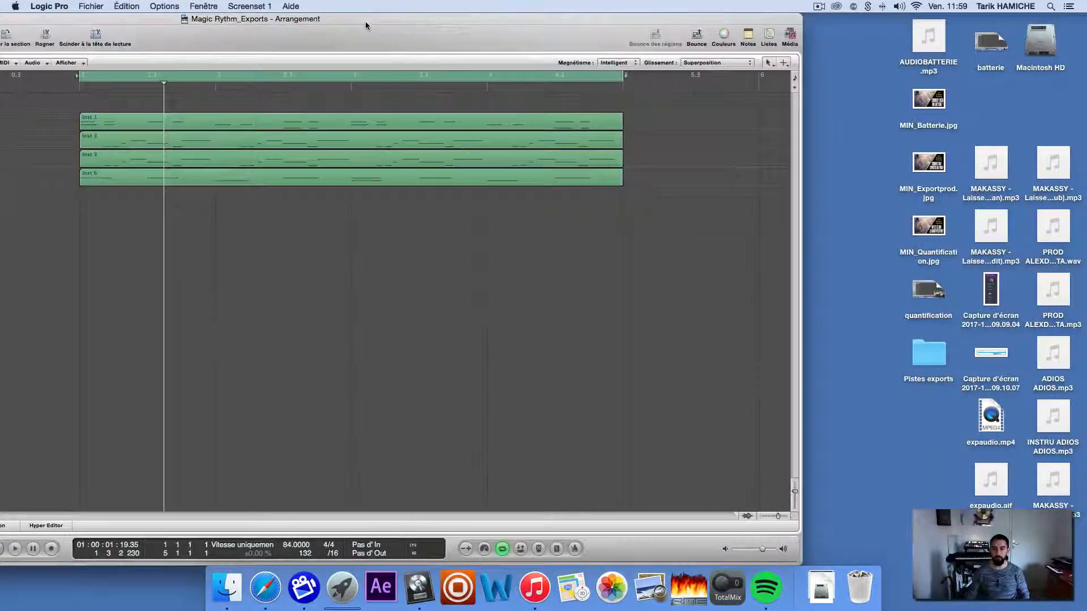
double_click(927, 350)
drag(369, 18, 660, 12)
click(227, 588)
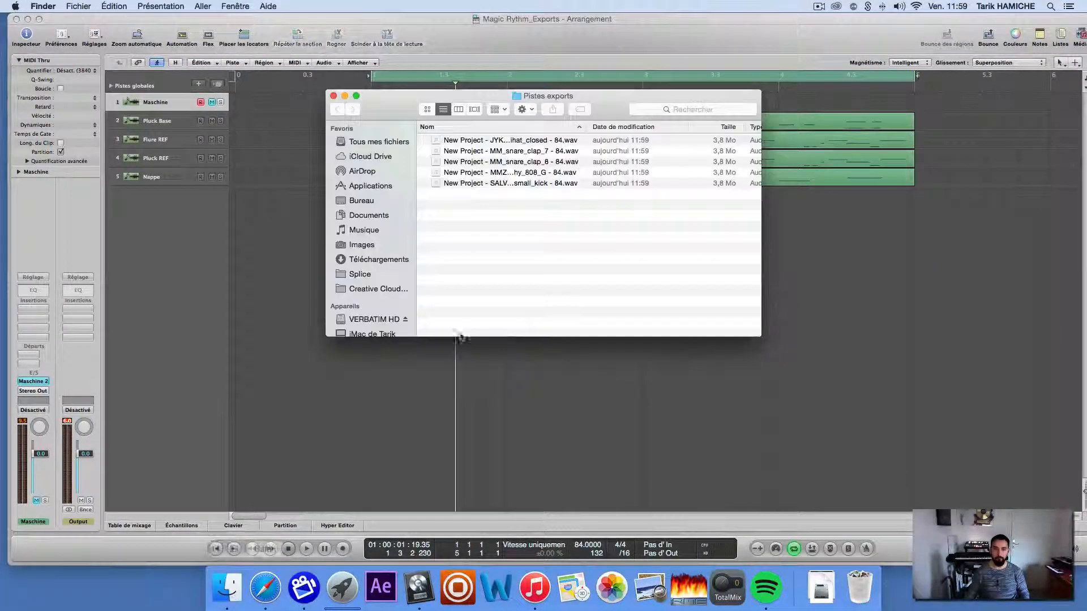
drag(398, 105, 594, 153)
click(697, 233)
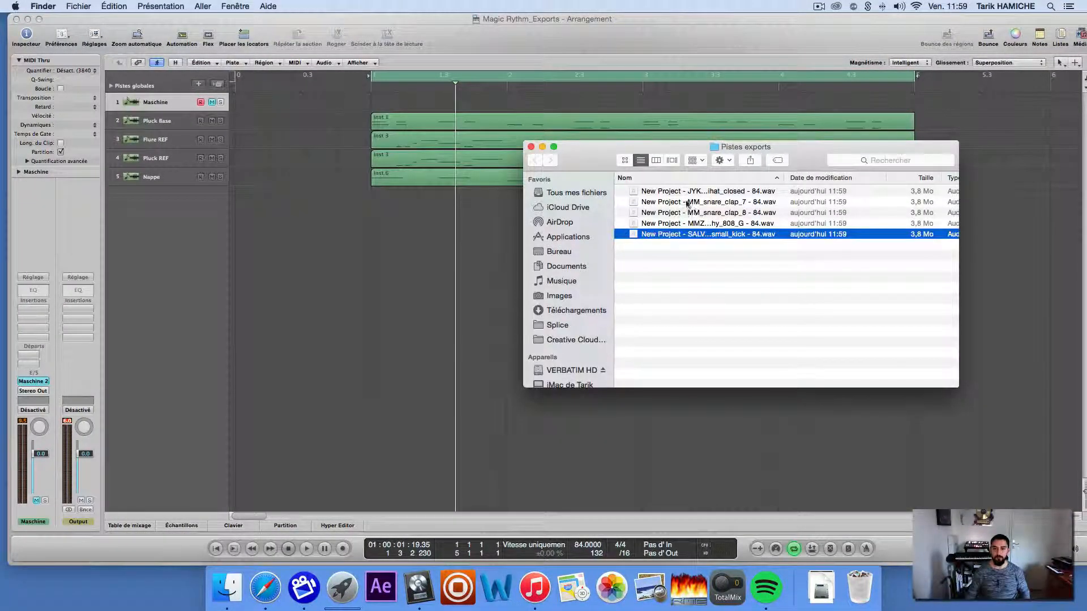
Import all five exported WAV files from the Pistes exports folder into the arrangement, each on a new track below Nappe.
shift+click(688, 192)
drag(694, 193, 322, 250)
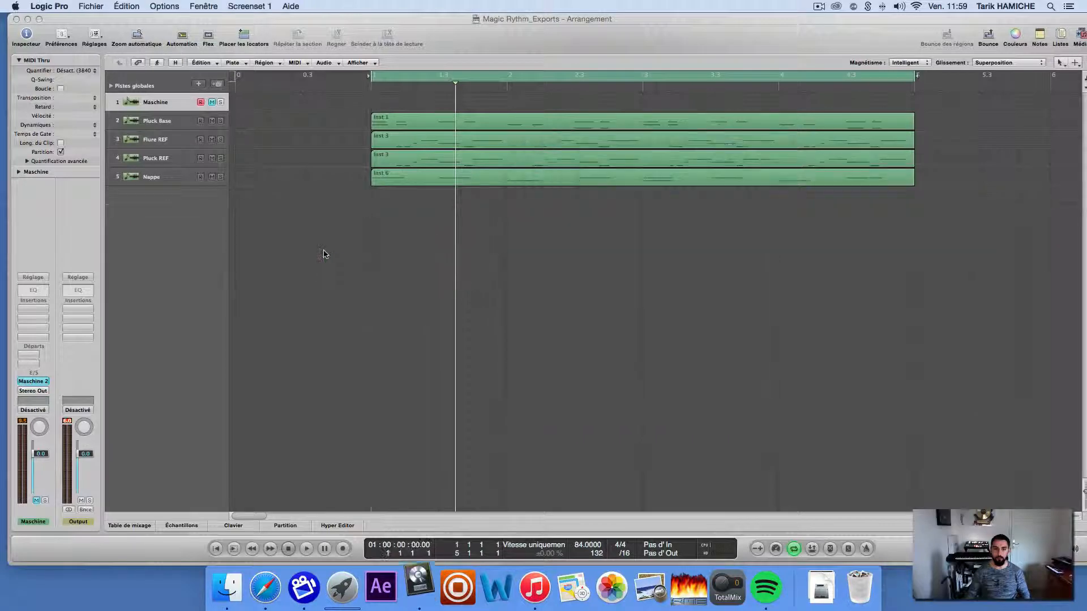
click(456, 146)
click(618, 204)
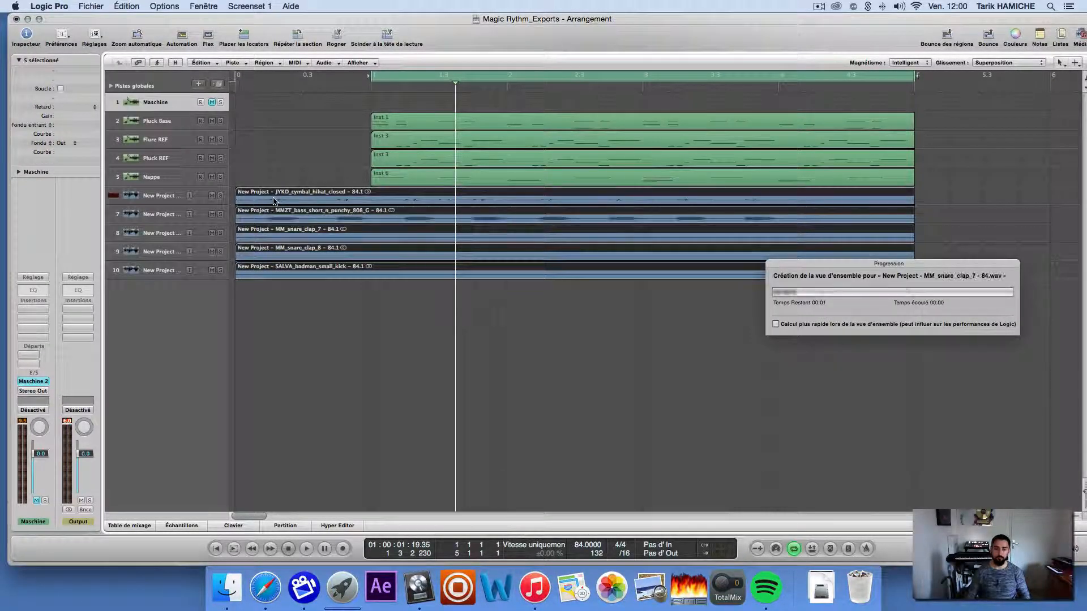
Move the five imported audio regions to start at bar 1 and trim their ends to match the instrument regions.
drag(277, 200, 413, 201)
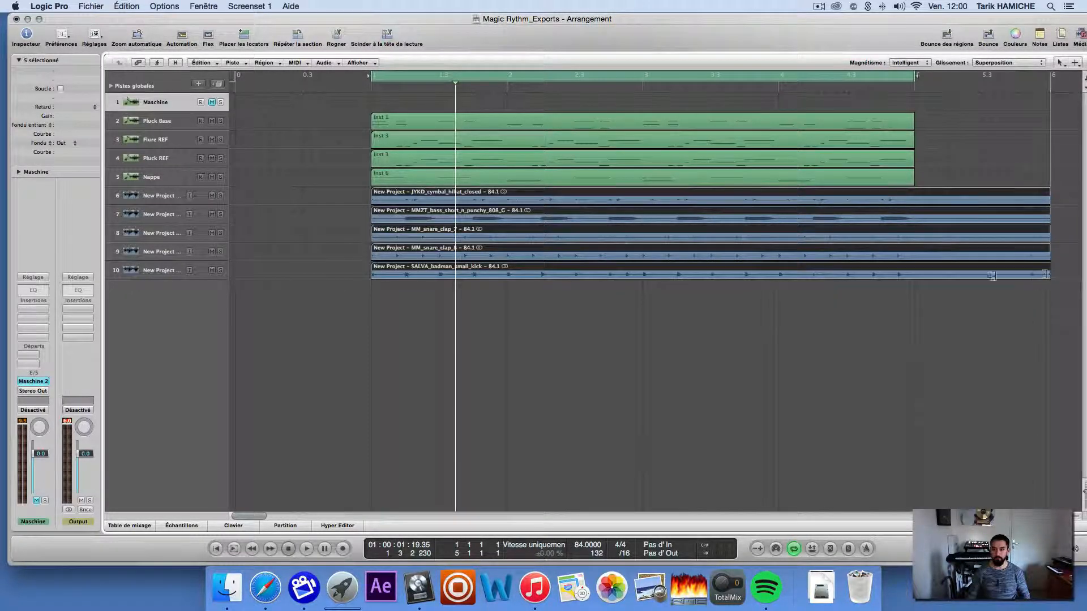
drag(1046, 276, 915, 276)
click(900, 317)
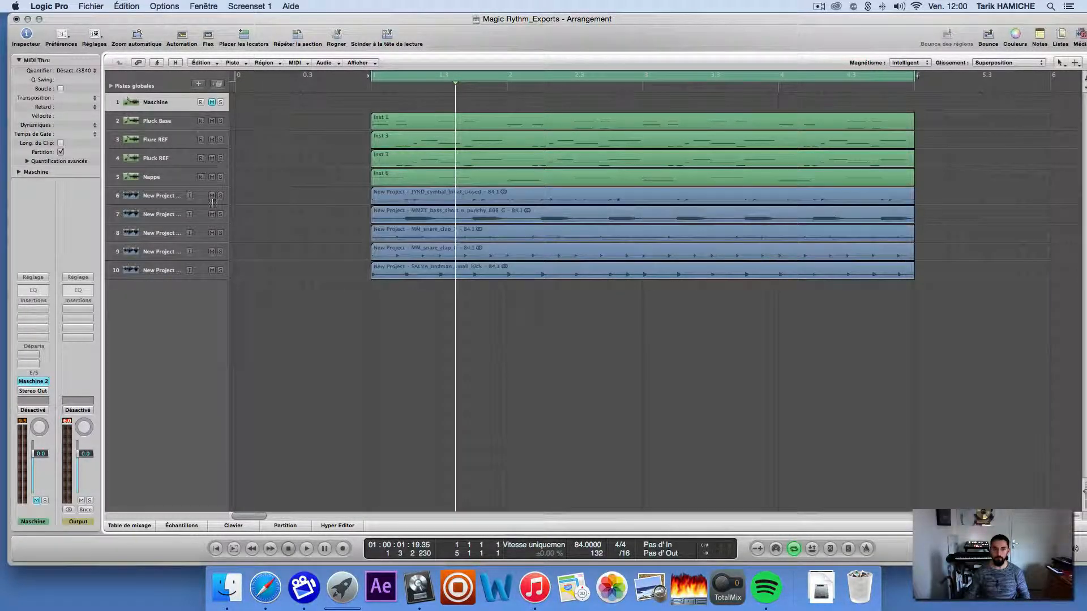
Solo the five imported audio tracks, listen to them together, and turn their solos off.
drag(220, 196, 225, 272)
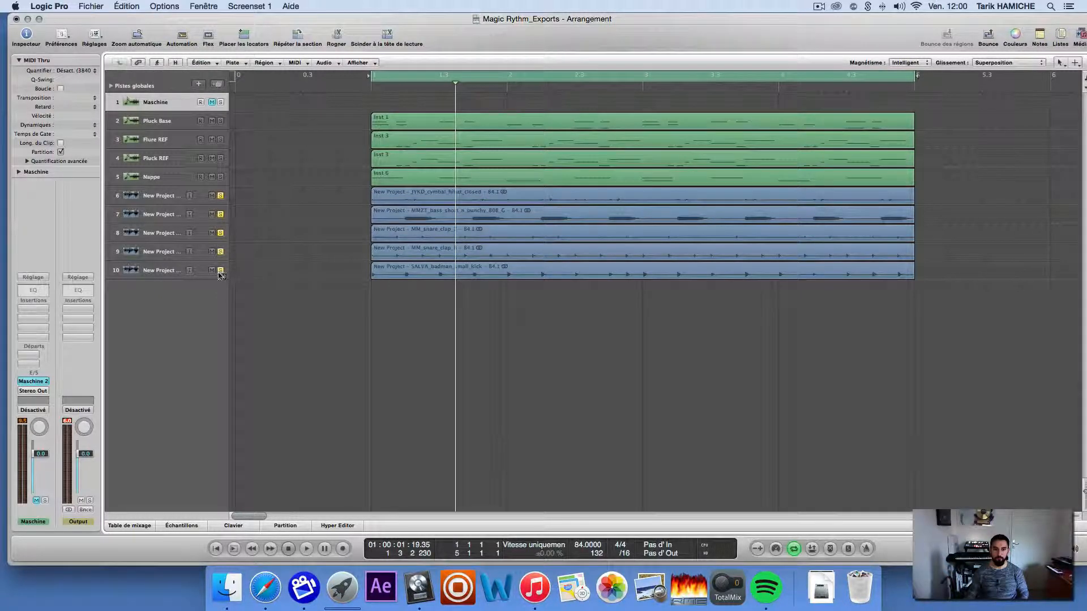
key(space)
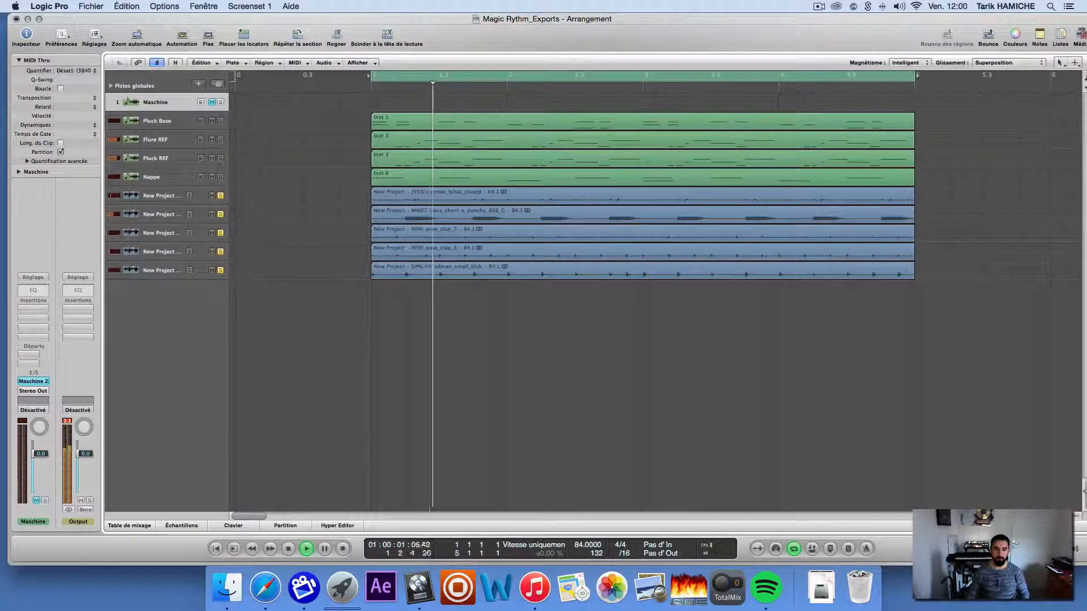
click(170, 196)
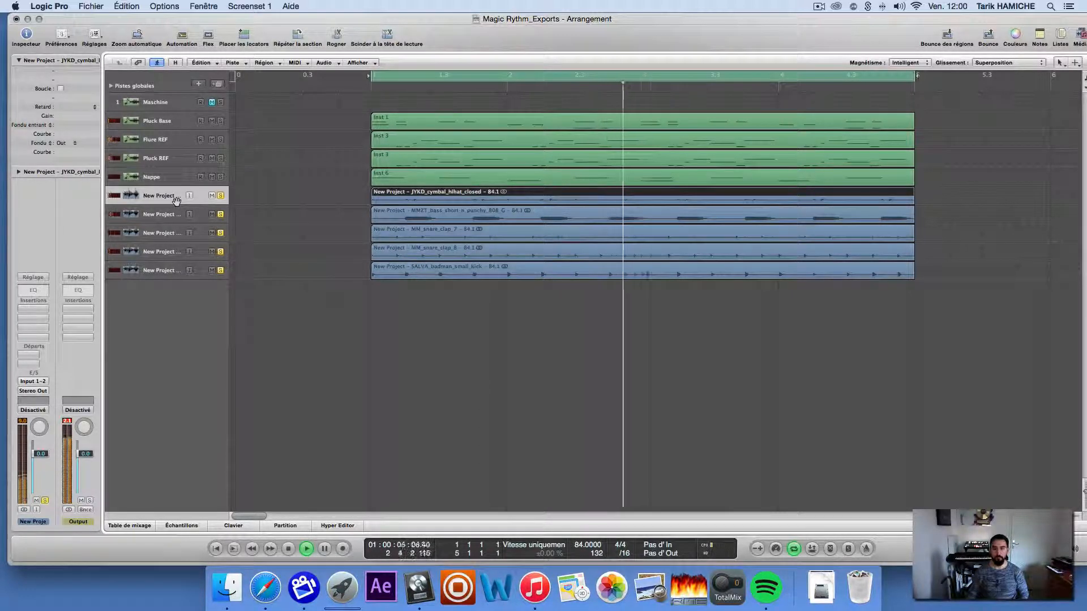
key(space)
drag(220, 197, 220, 254)
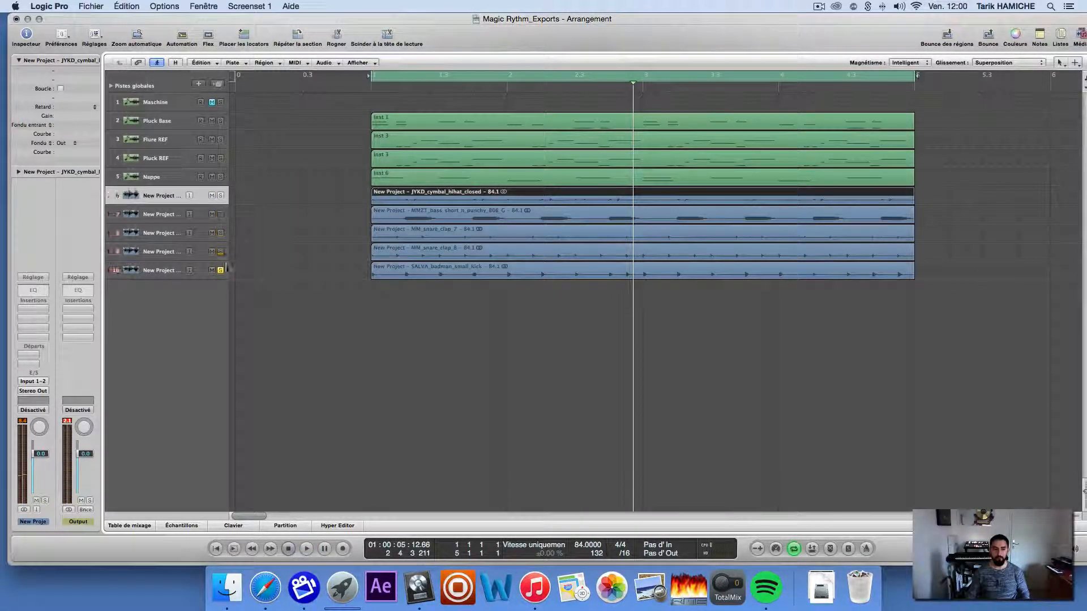
click(219, 269)
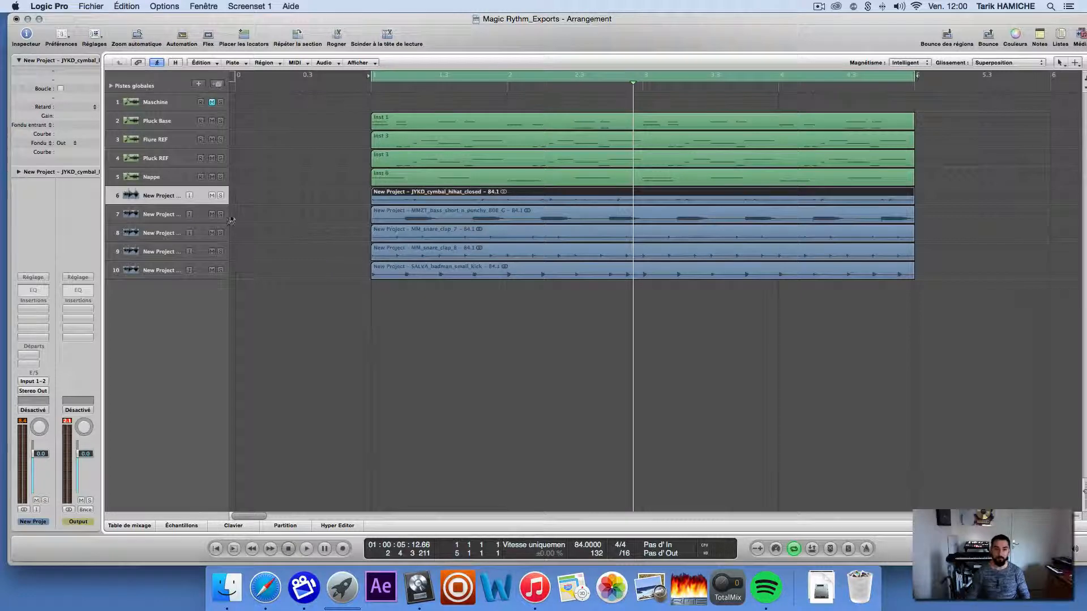
Widen the track list to reveal the full track names and rename the JYKD cymbal hihat track as Chirley.
click(160, 214)
click(167, 237)
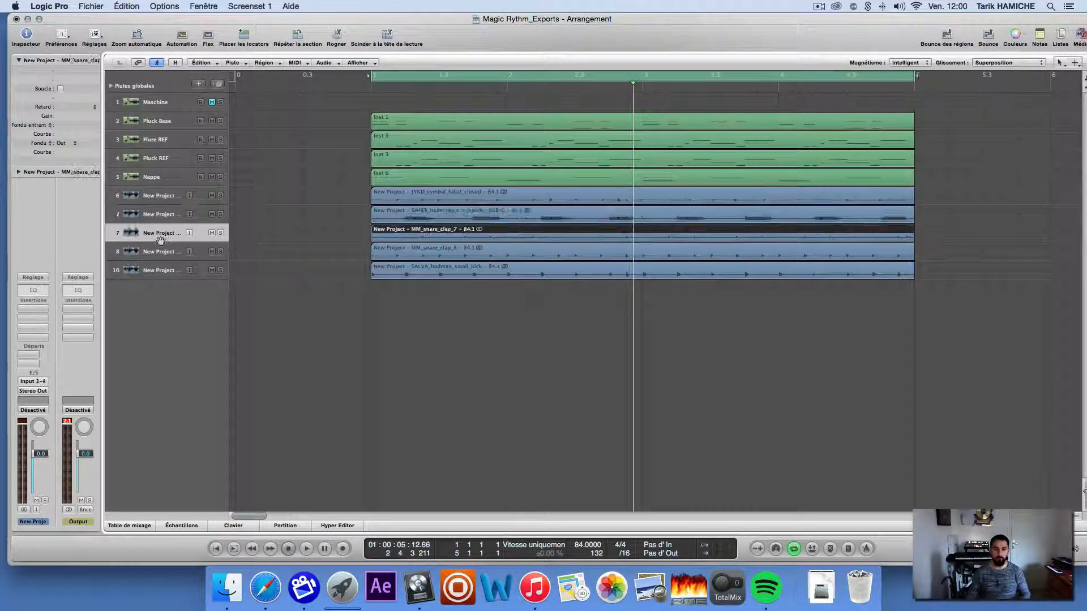
click(168, 253)
click(173, 272)
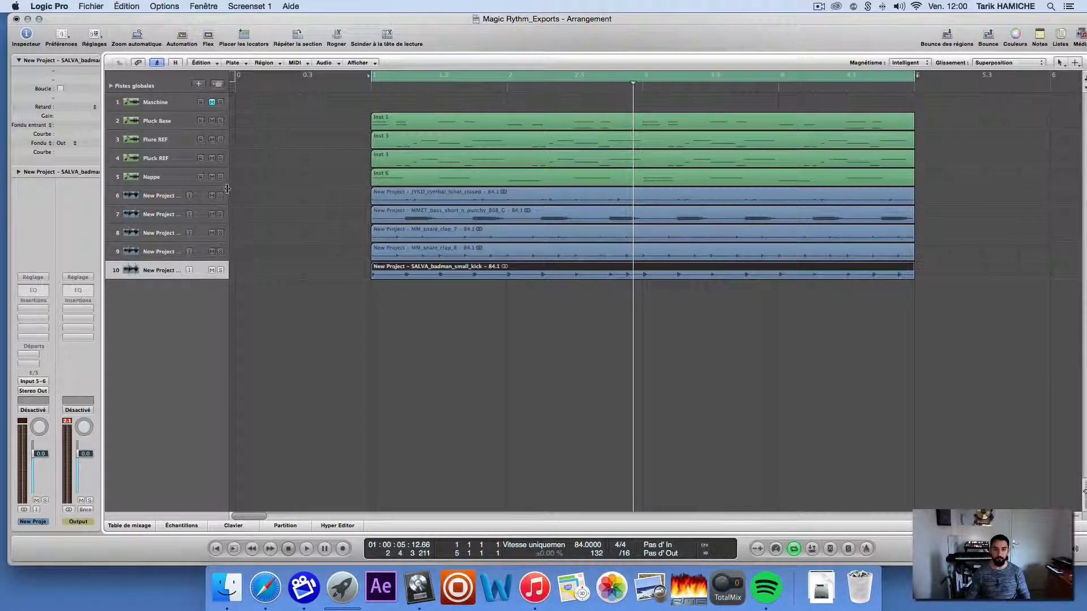
drag(227, 189, 289, 188)
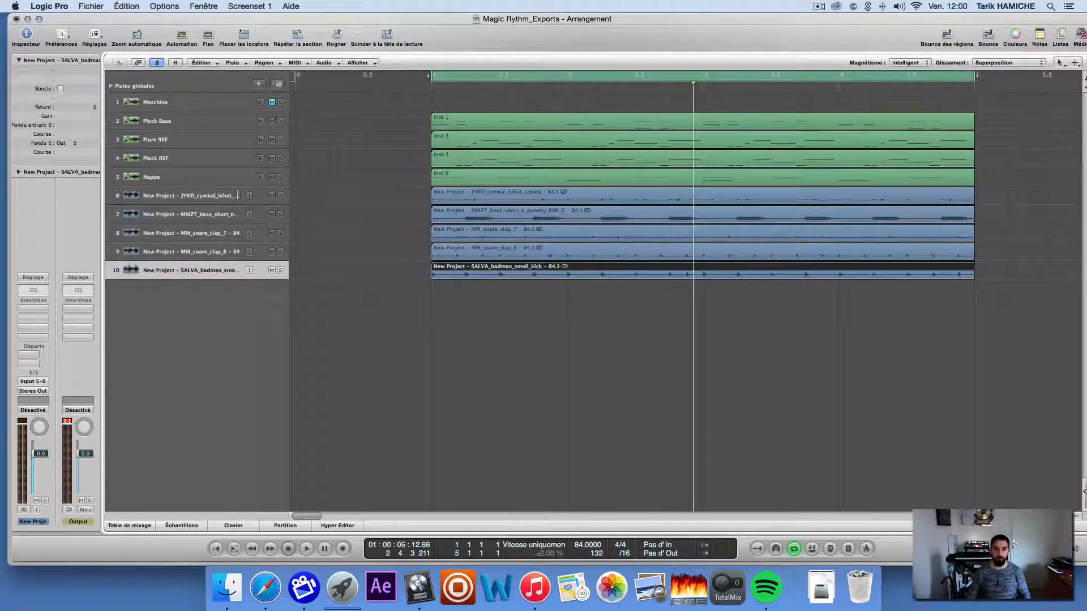
double_click(201, 196)
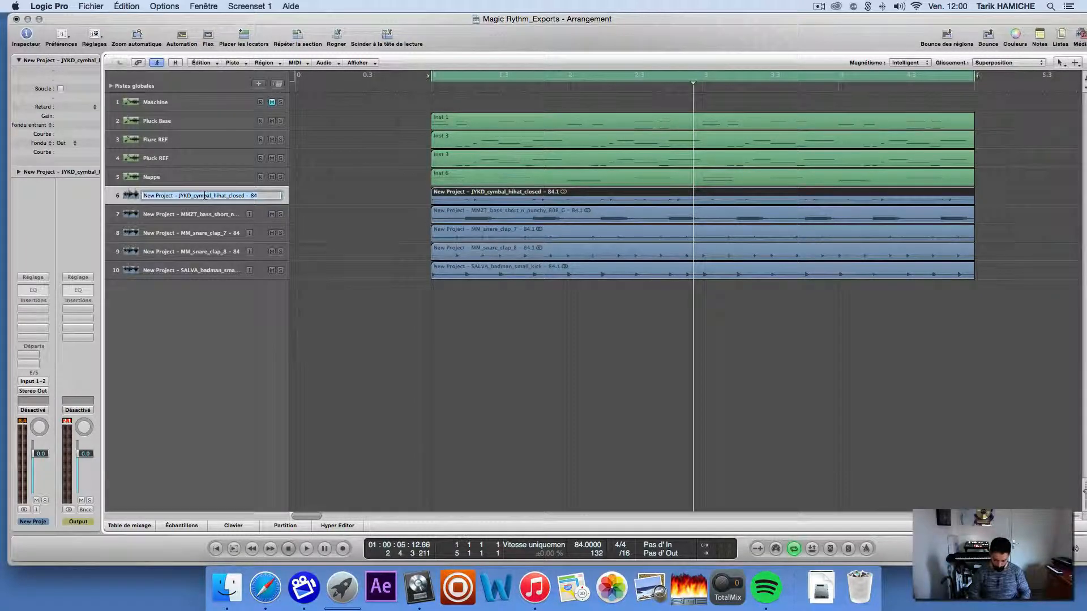
text(Cl)
key(Return)
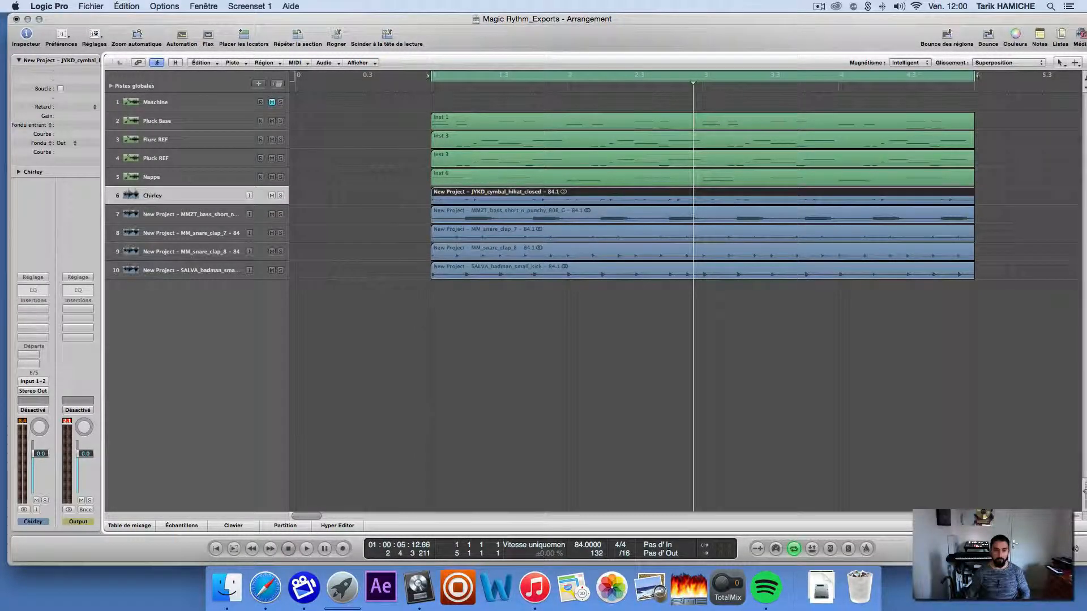
Rename the MMZT bass track as 808 and the MM_snare_clap_7 track as SnareClap.
double_click(205, 220)
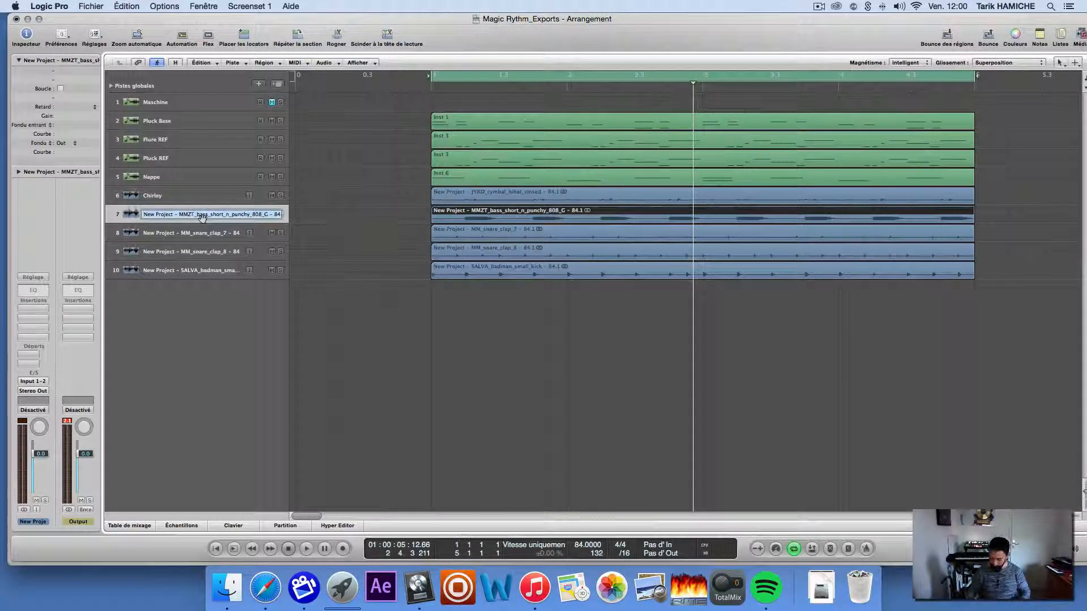
text(808)
key(Return)
double_click(216, 233)
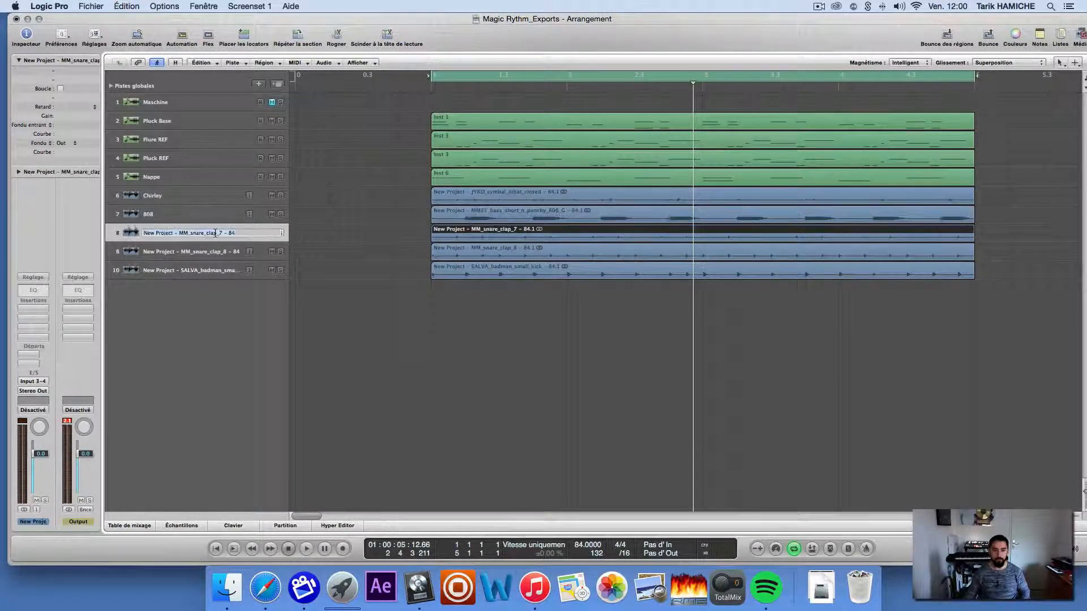
text(Sn)
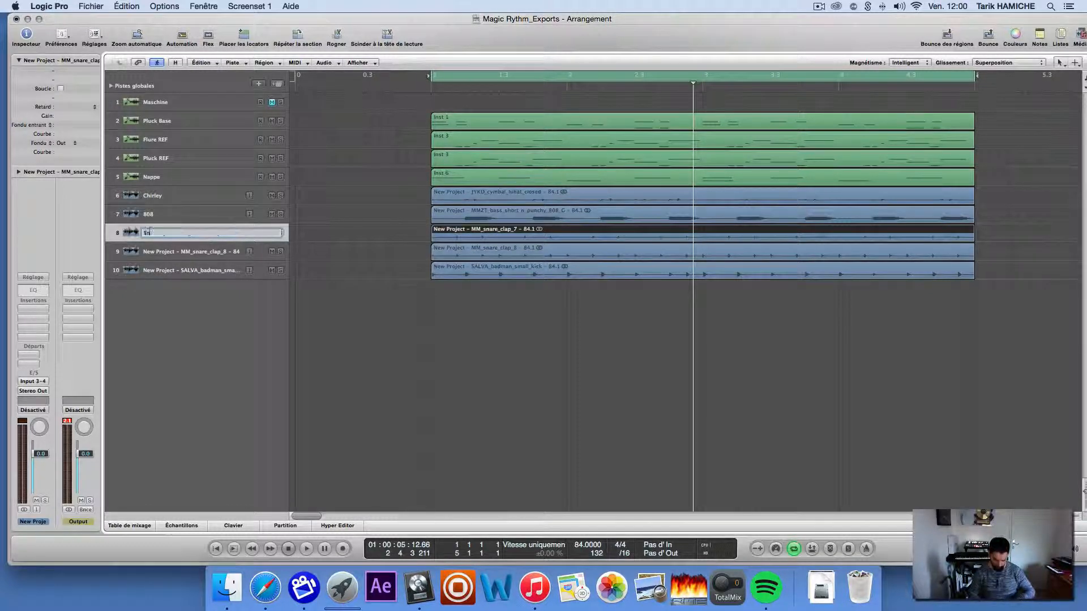
text(areClap)
key(Return)
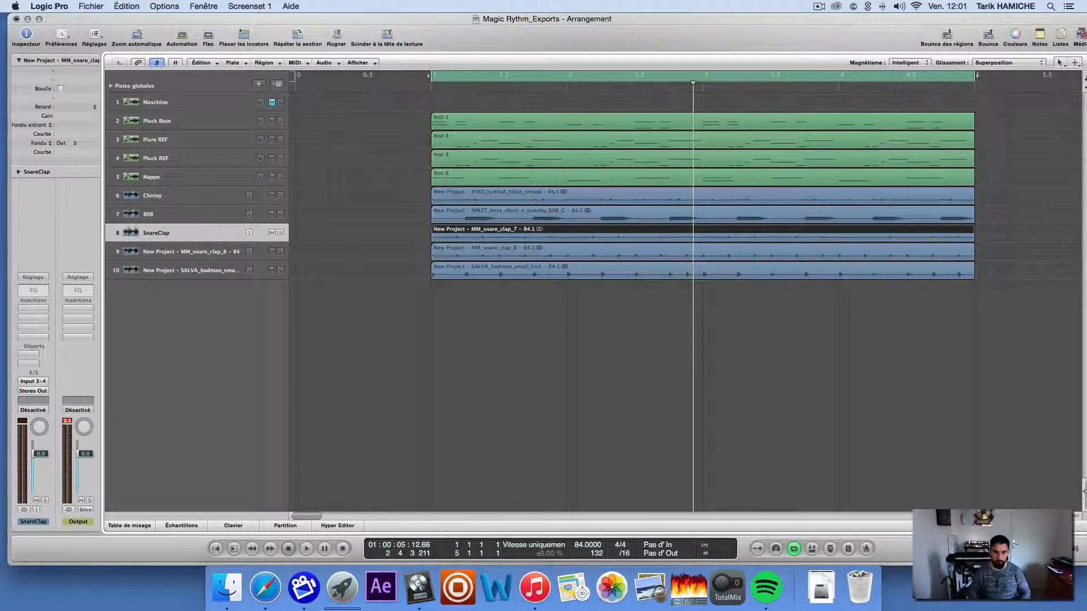
Rename the MM_snare_clap_8 track as SnareClap2 and the SALVA small kick track as Kick.
double_click(207, 250)
text(SareClap2)
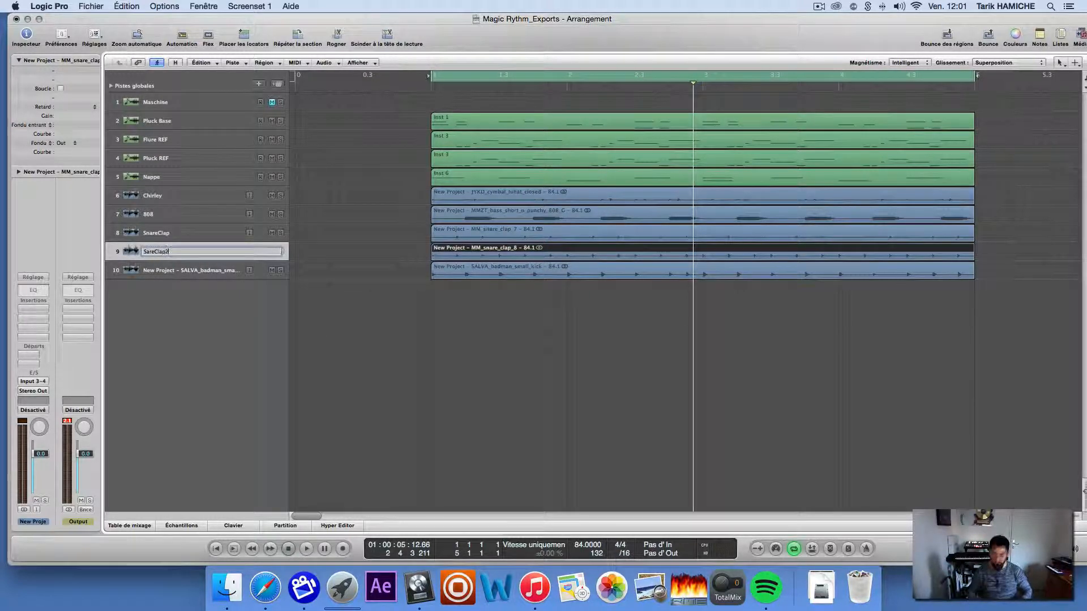
key(Left)
key(Left)
key(Left)
key(Left)
key(Left)
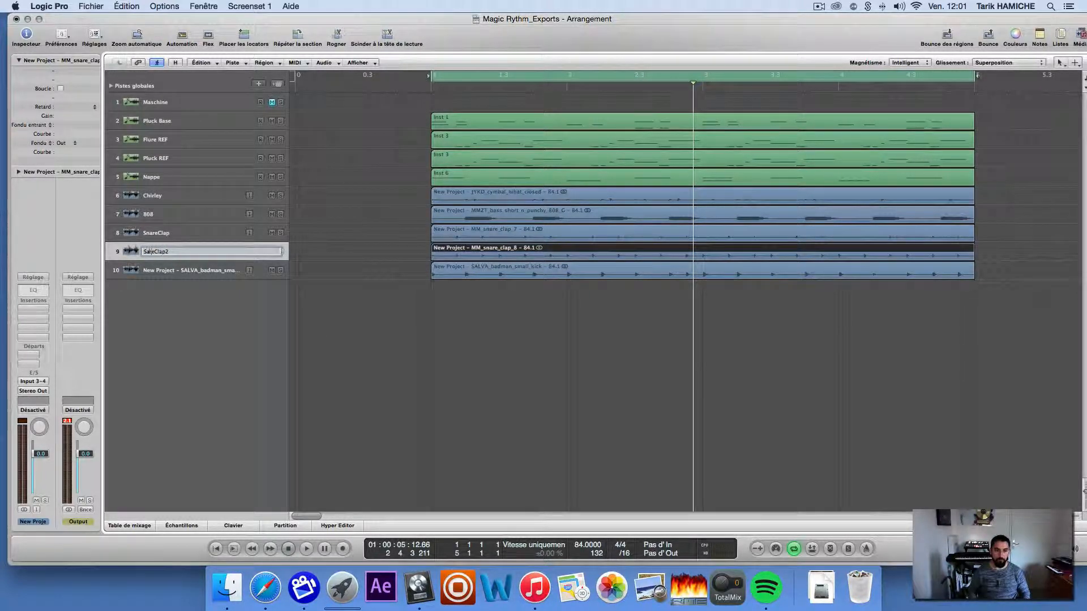
key(Return)
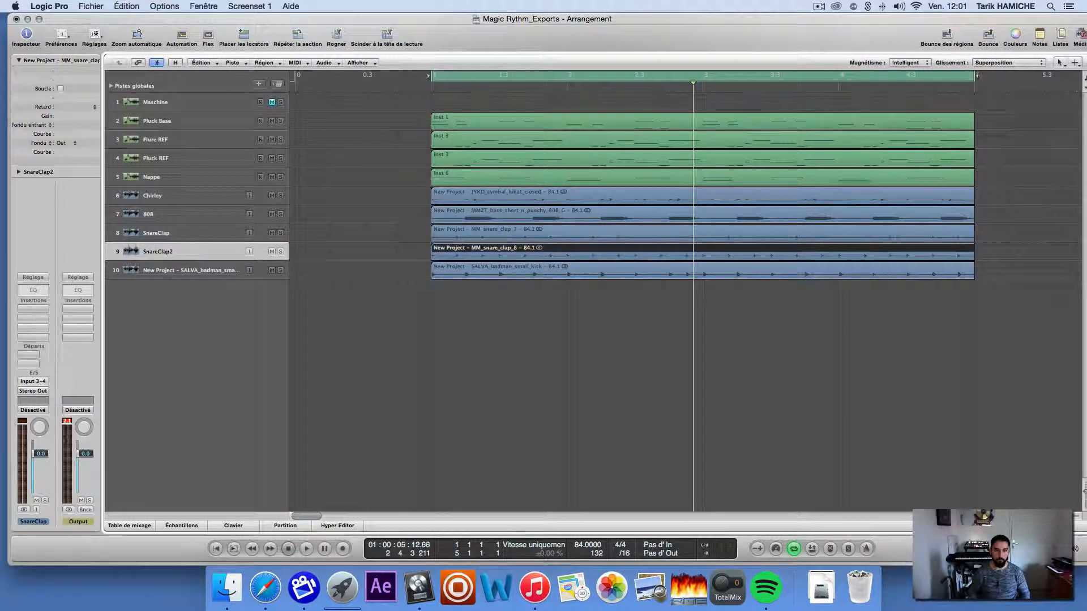
double_click(203, 271)
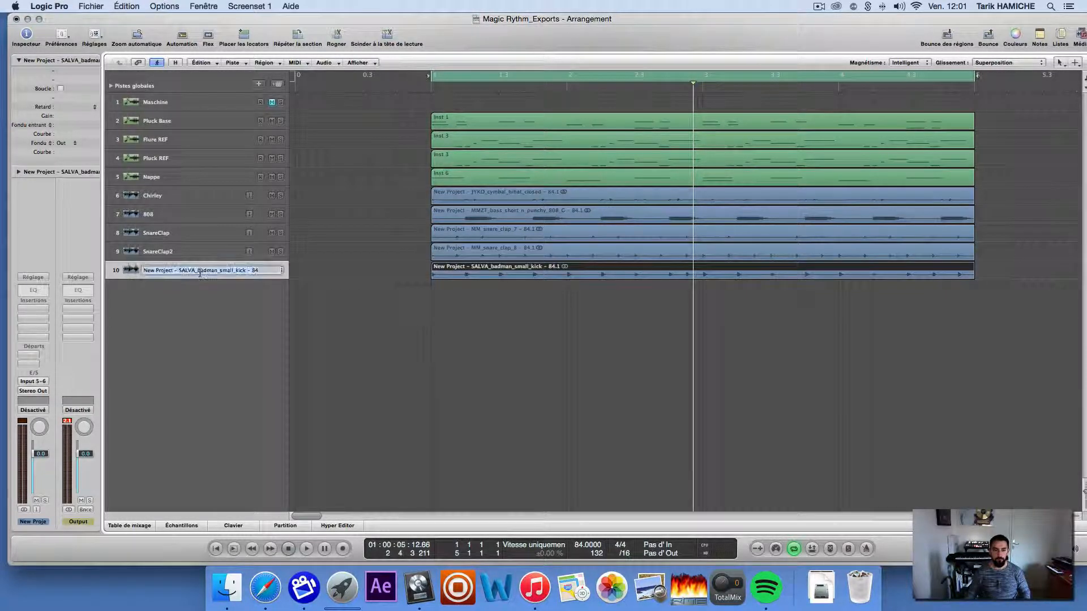
text(Kick)
key(Return)
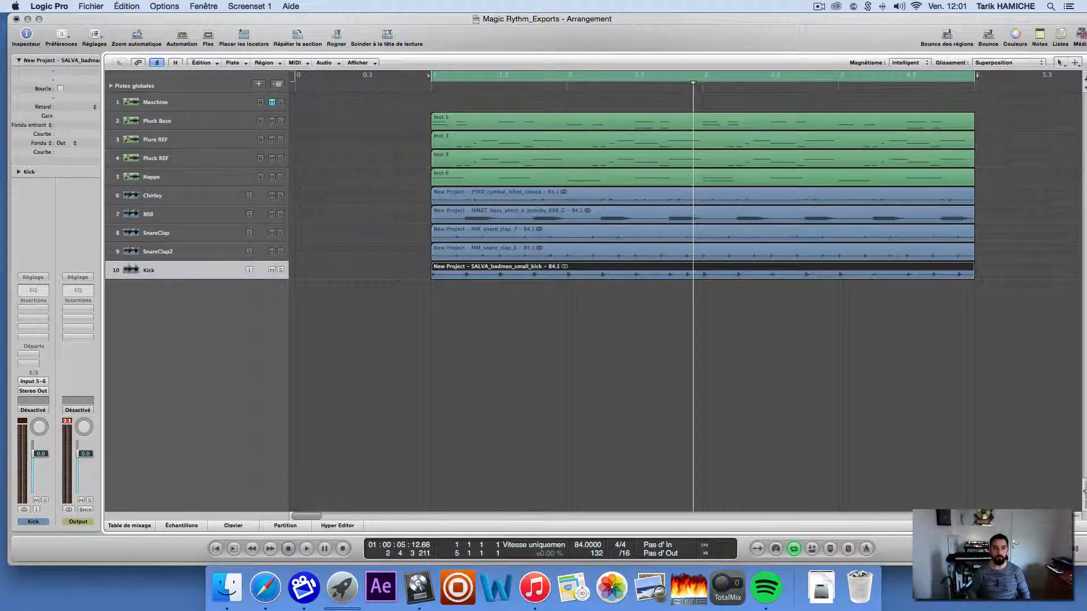
click(406, 145)
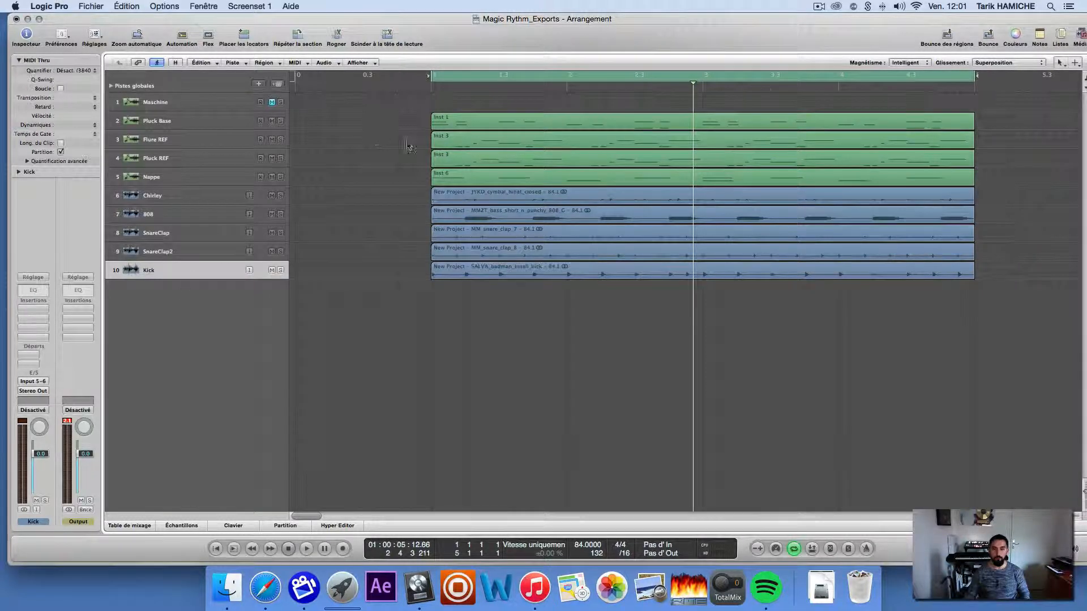
Open the Nexus 2 instrument of the Pluck Base track and move its window clear of the track list.
scroll(487, 154, right, 5)
scroll(497, 158, left, 5)
click(170, 197)
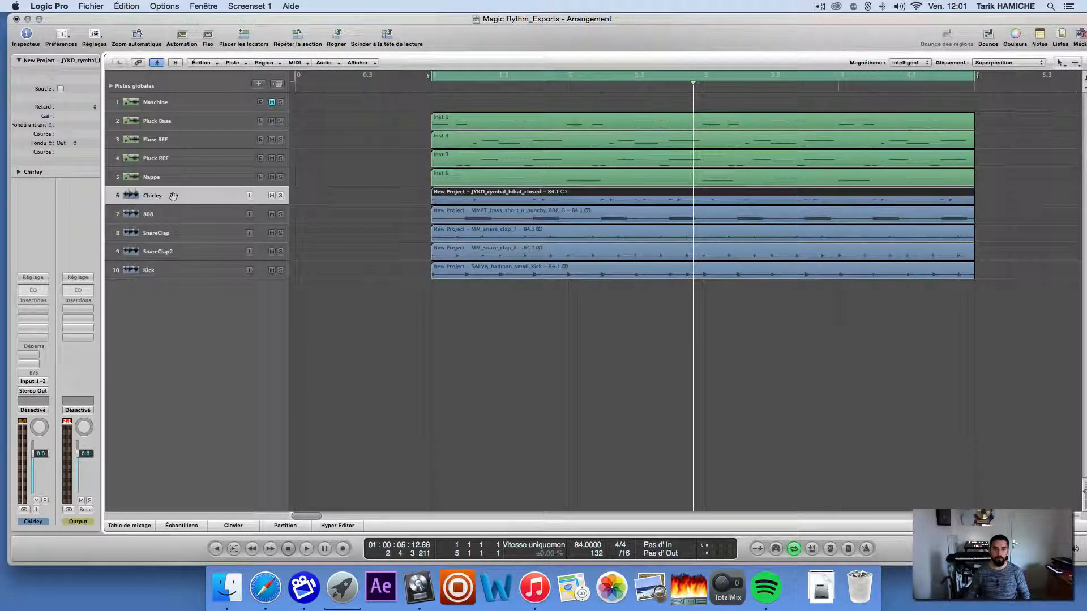
click(176, 119)
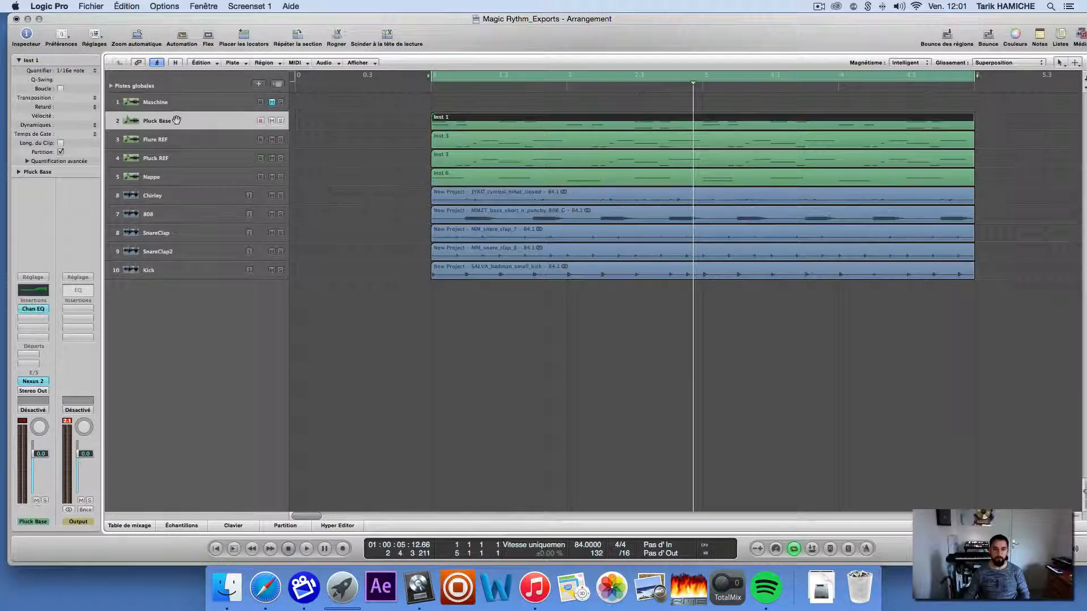
click(33, 383)
drag(256, 44, 622, 44)
Listen to the Pluck Base track in solo while checking its output levels, and inspect its Channel EQ curve.
key(space)
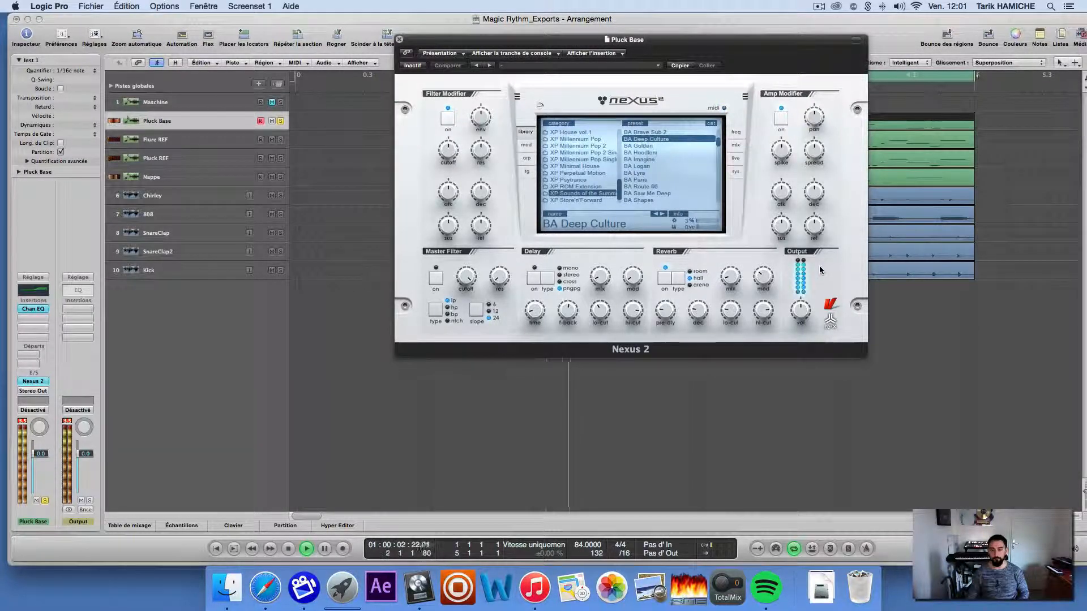
key(space)
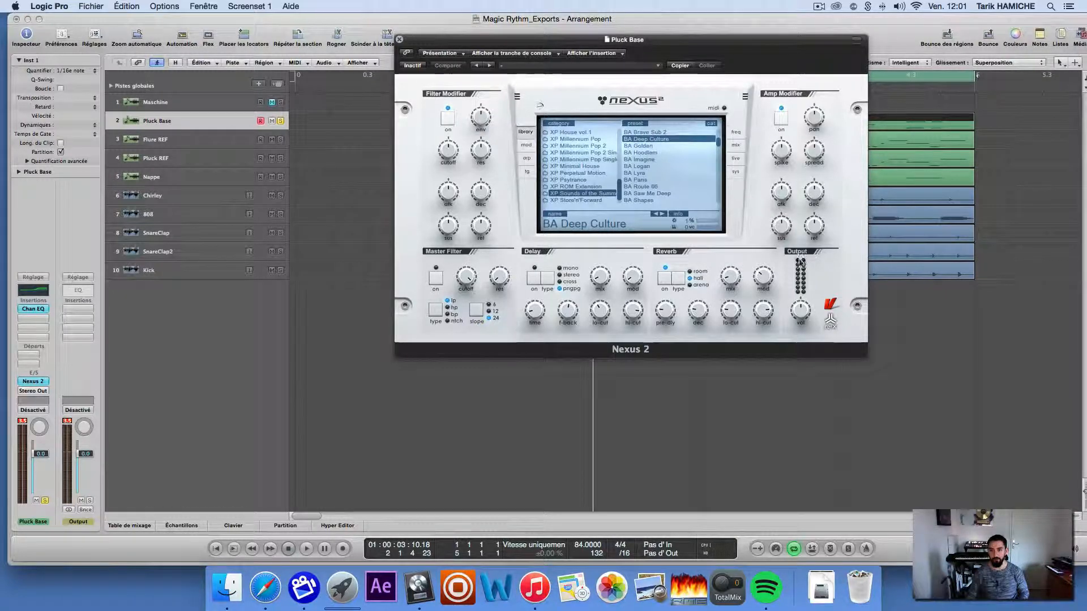
key(space)
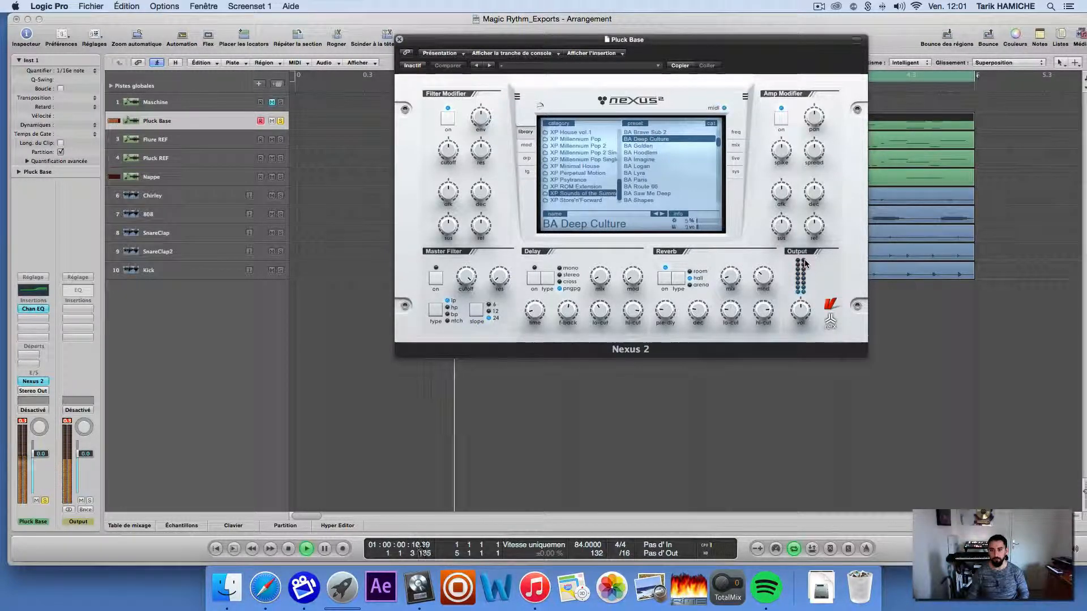
key(space)
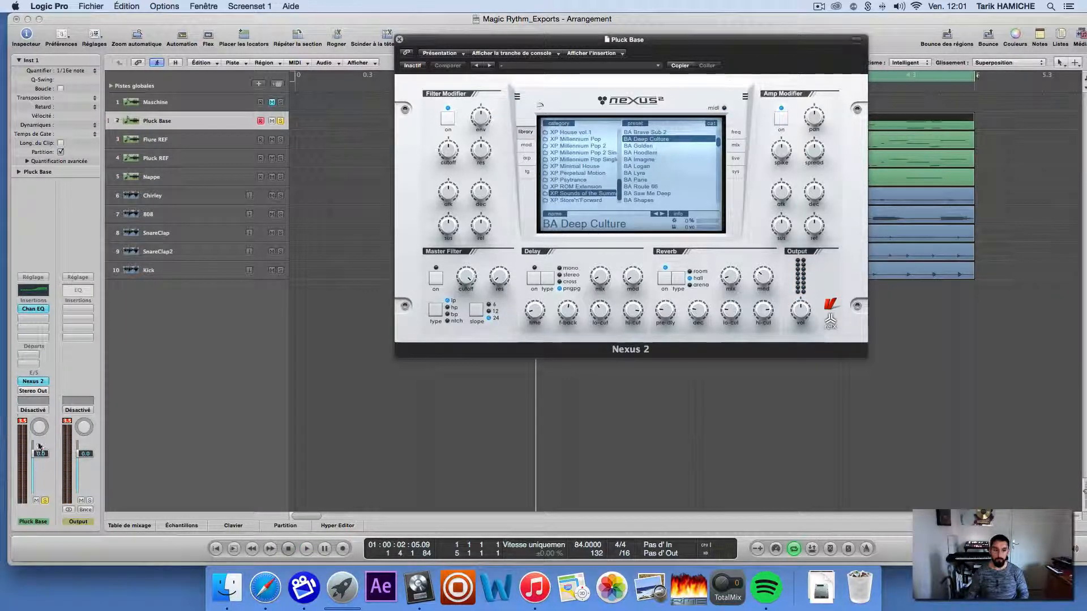
key(space)
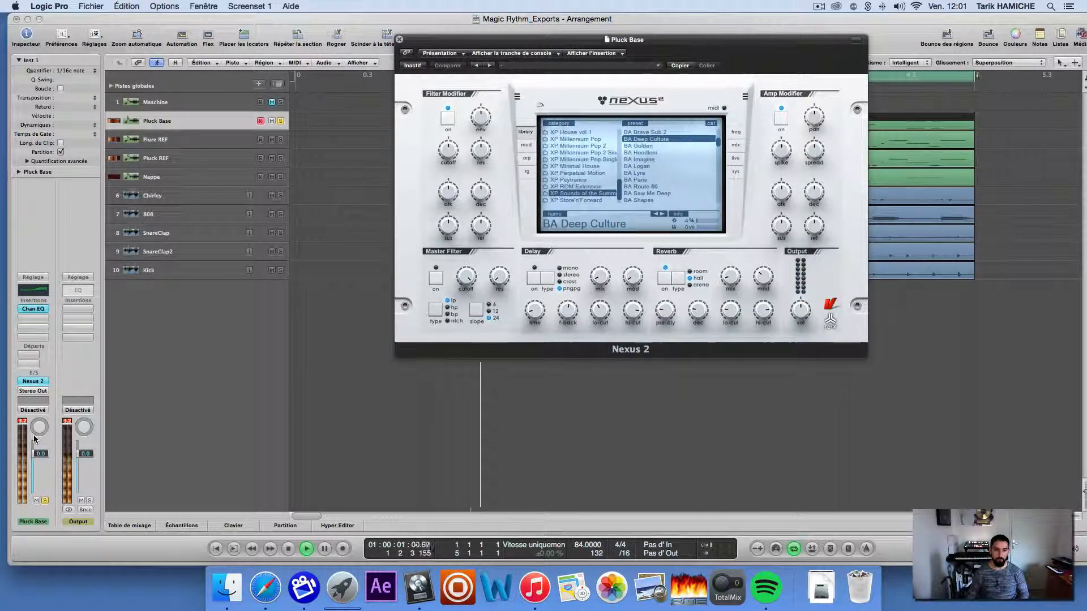
key(space)
double_click(33, 309)
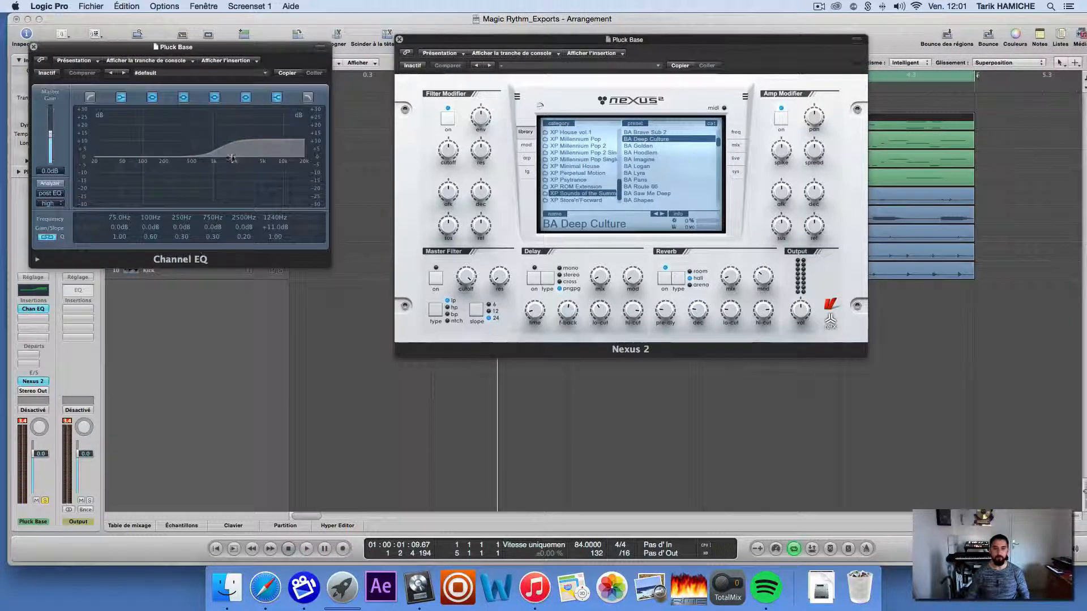
click(33, 47)
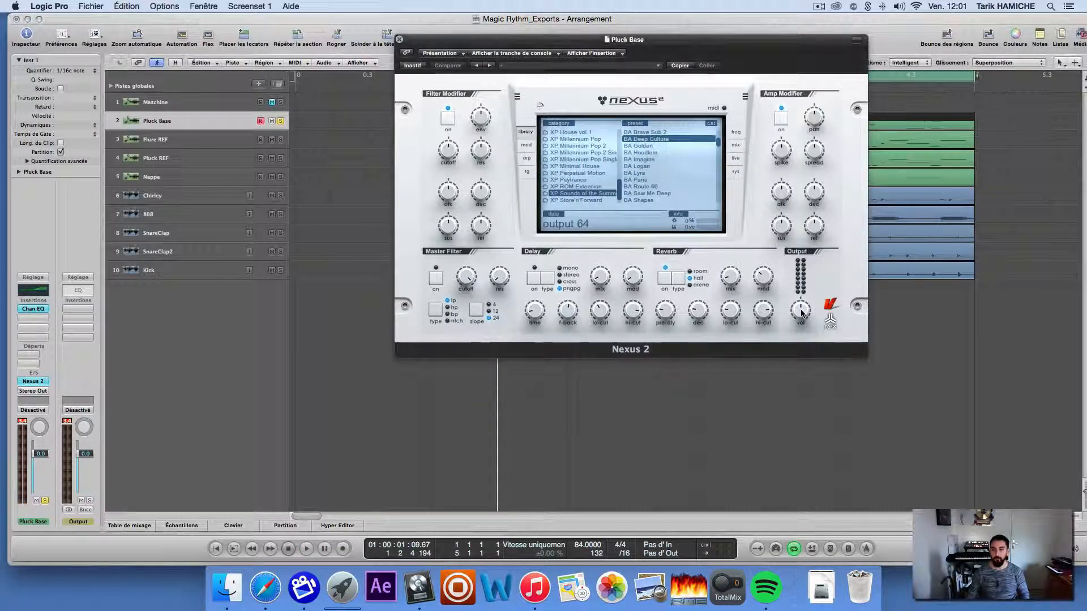
Lower the Nexus 2 output volume on the Pluck Base track and play the loop to check the level.
drag(802, 313, 801, 332)
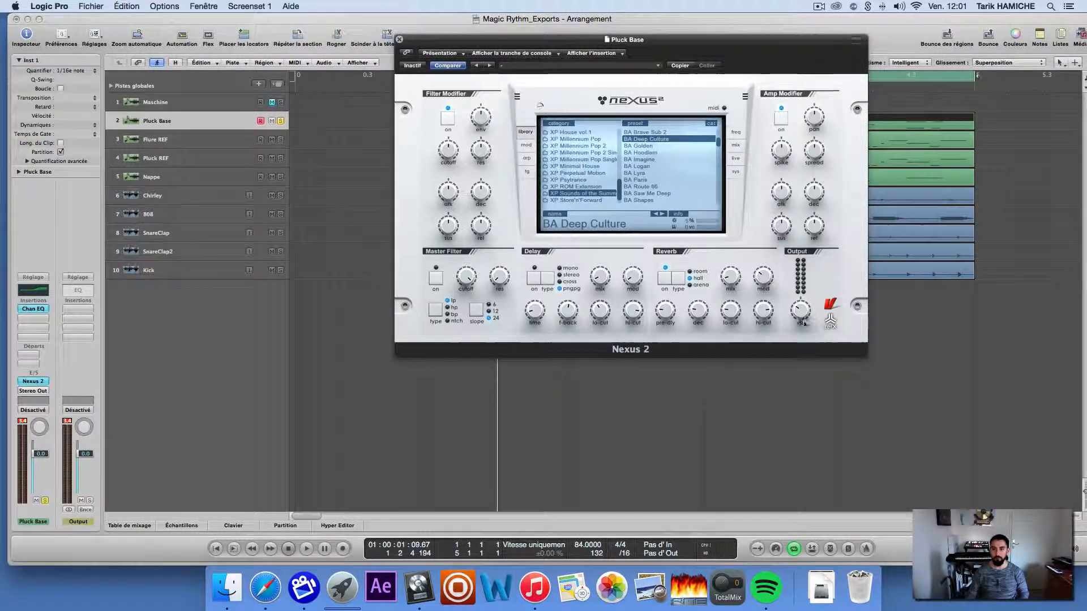
key(space)
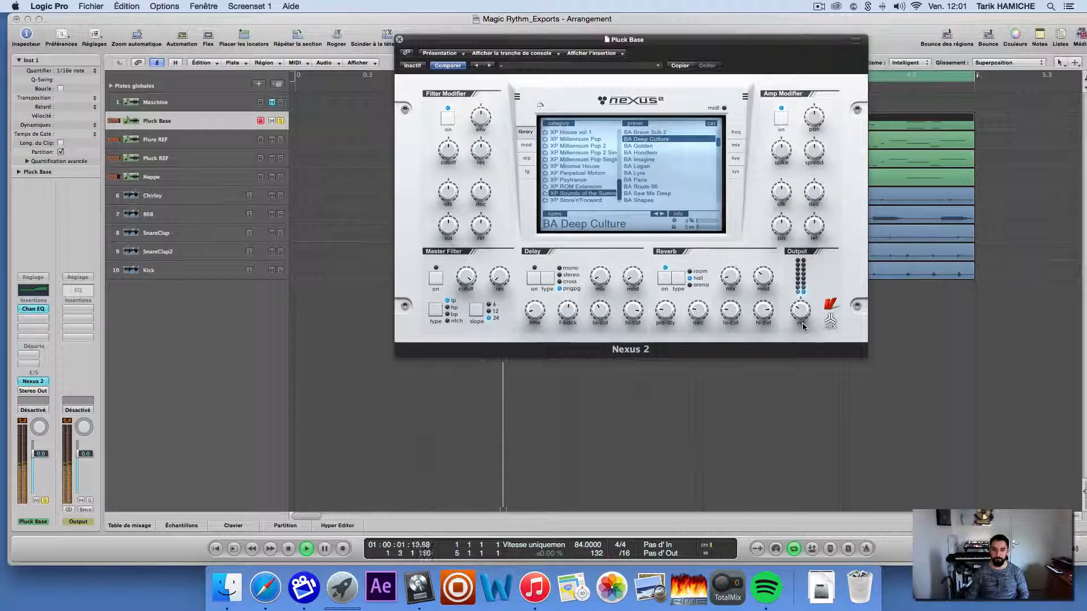
key(space)
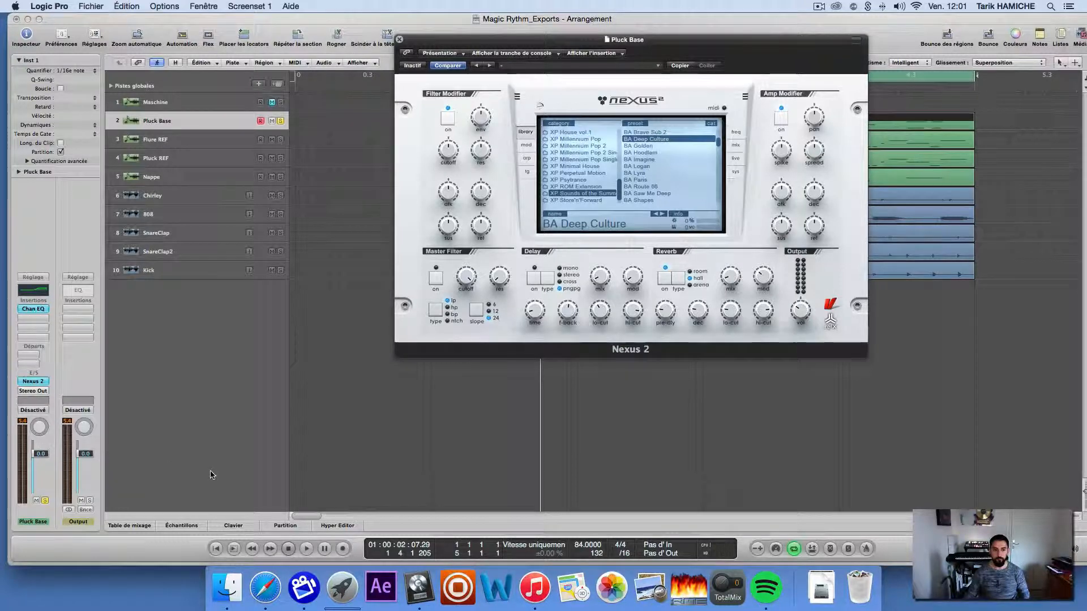
key(space)
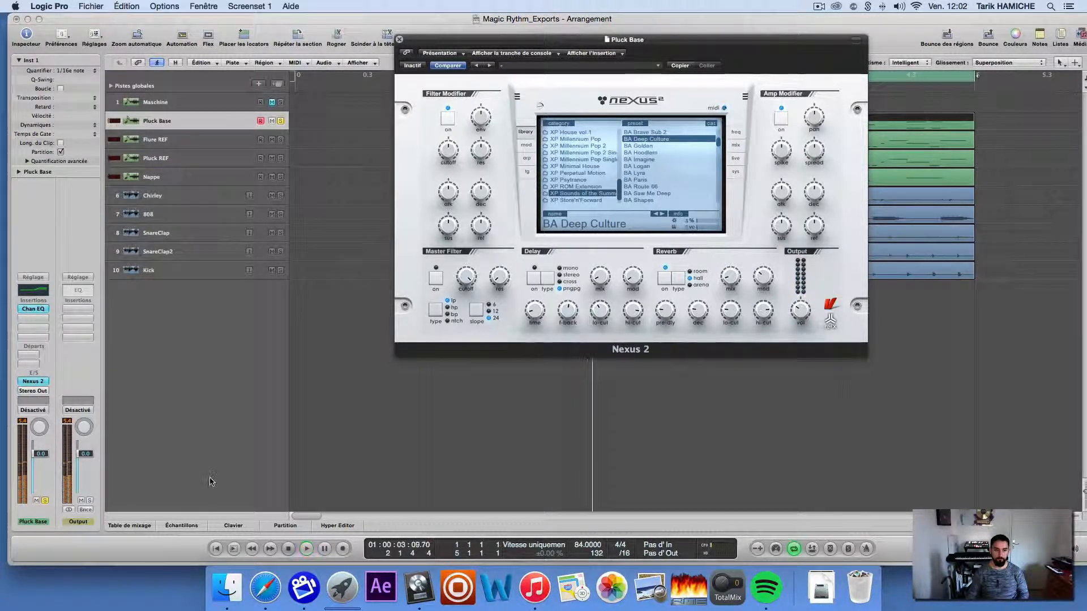
key(space)
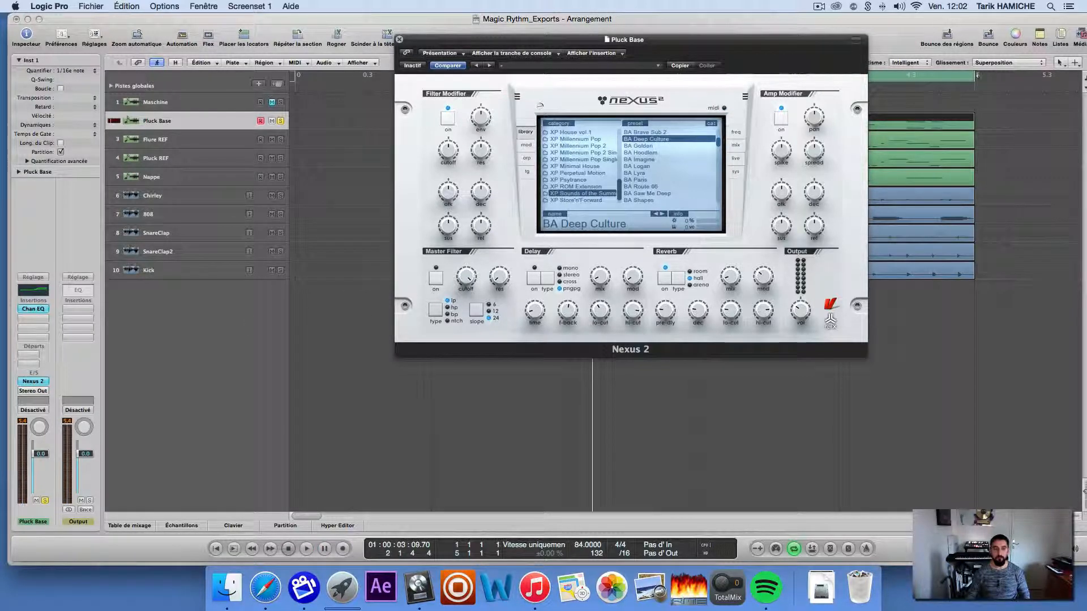
Bypass the Channel EQ on the Pluck Base track and play the loop to check the level without it.
click(32, 309)
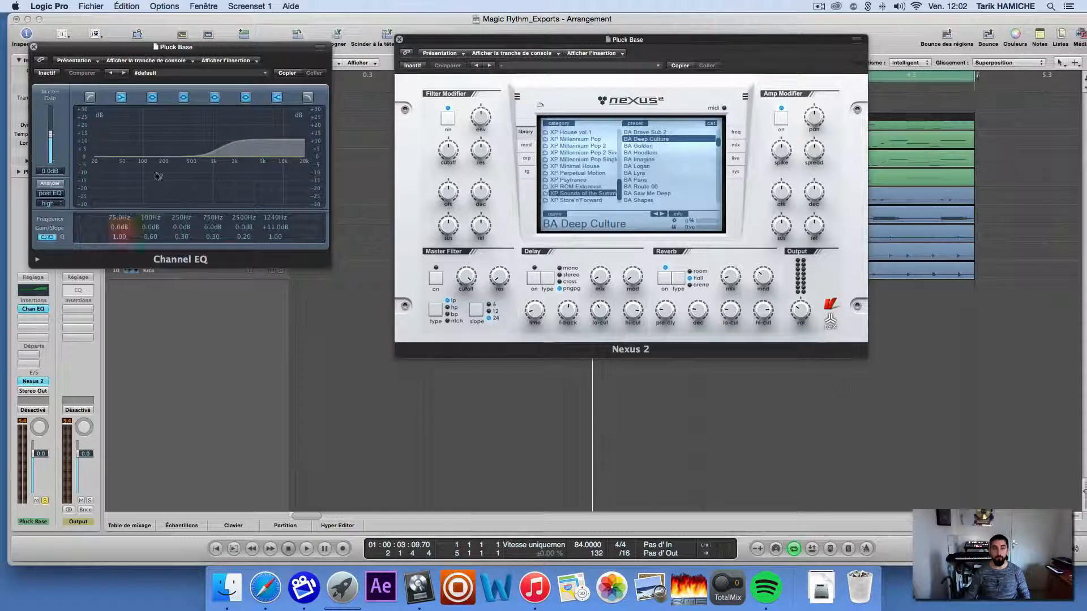
click(47, 72)
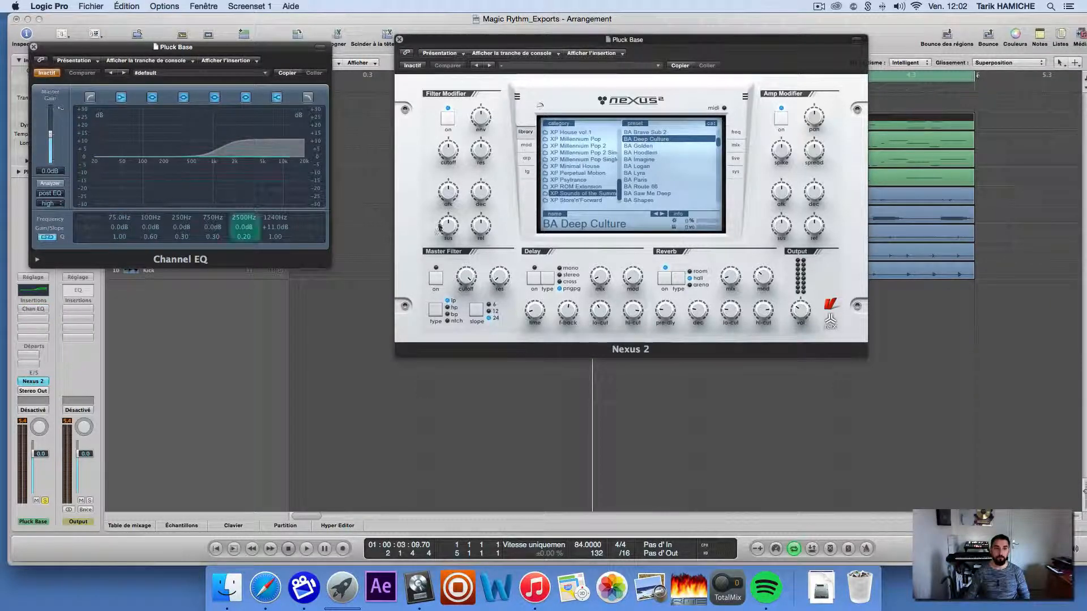
drag(735, 309, 736, 306)
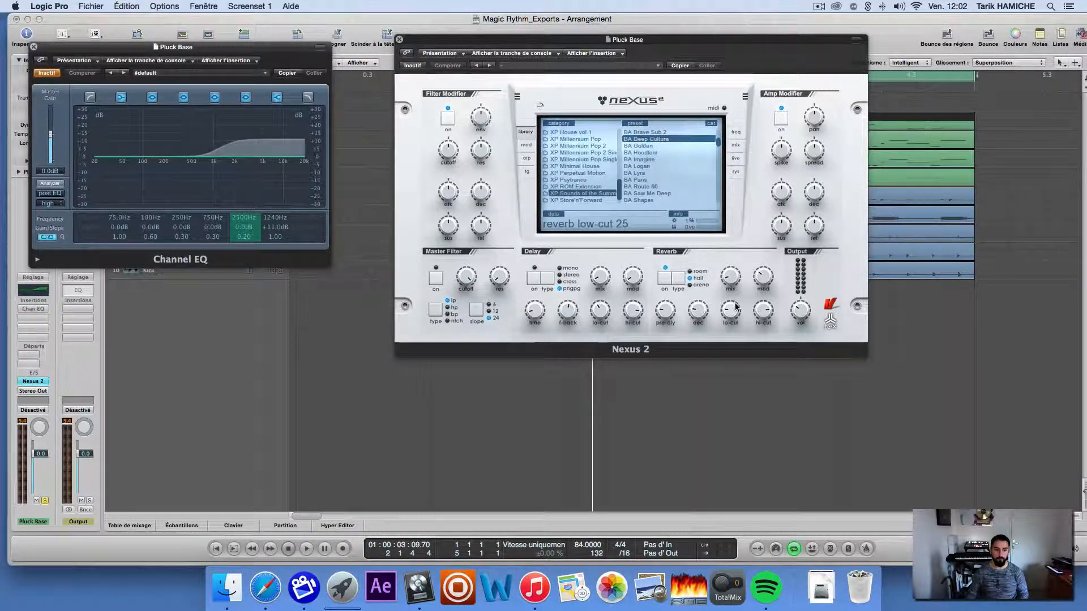
key(space)
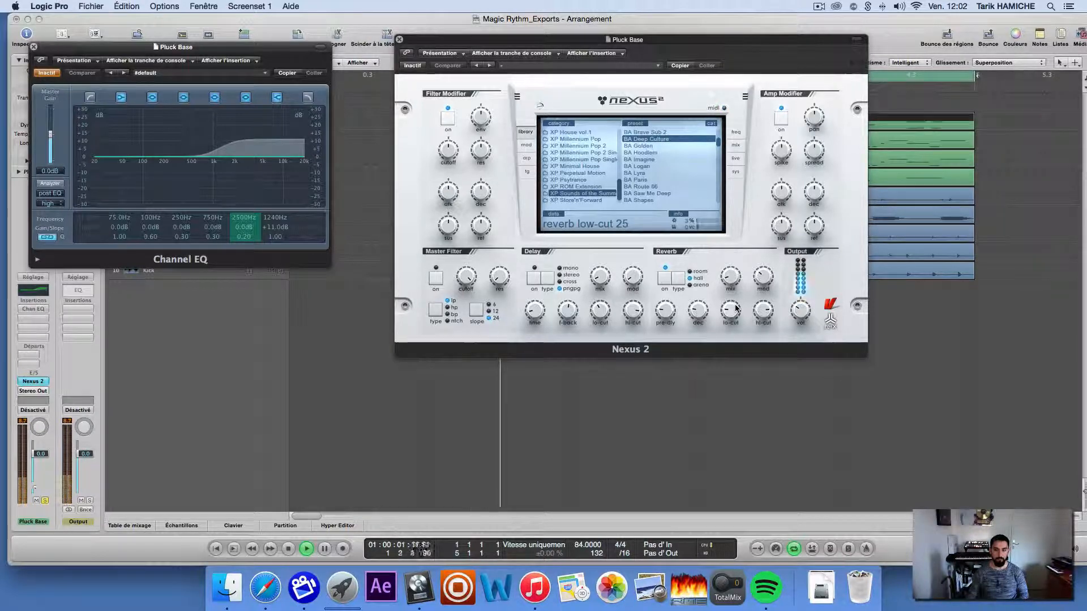
key(space)
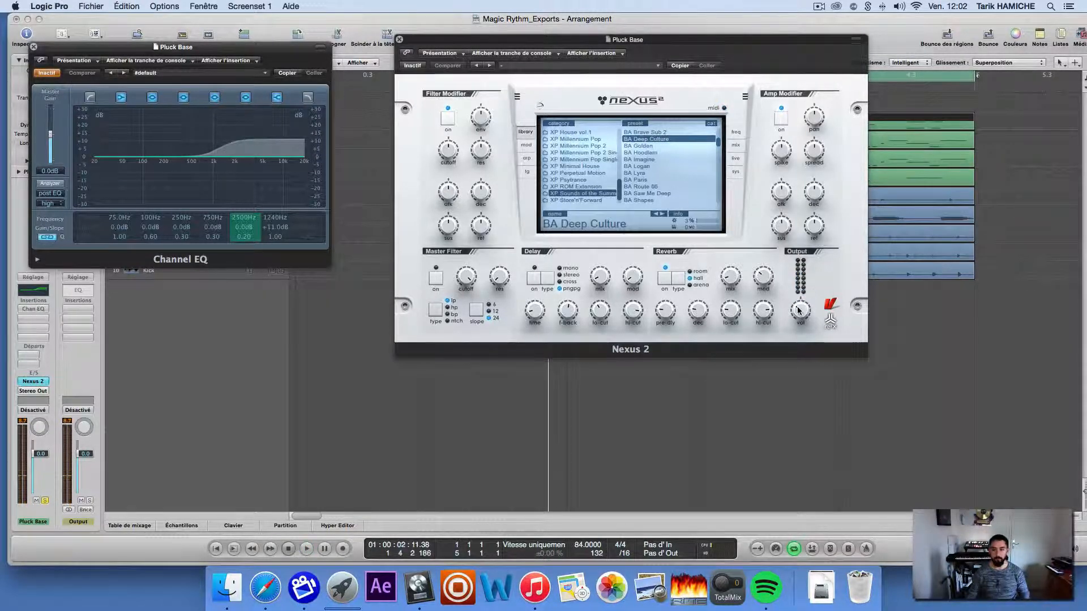
Fine-tune Pluck Base's Nexus 2 output volume with the Channel EQ re-enabled, checking by playback, and close both plug-in windows.
drag(798, 310, 798, 308)
key(space)
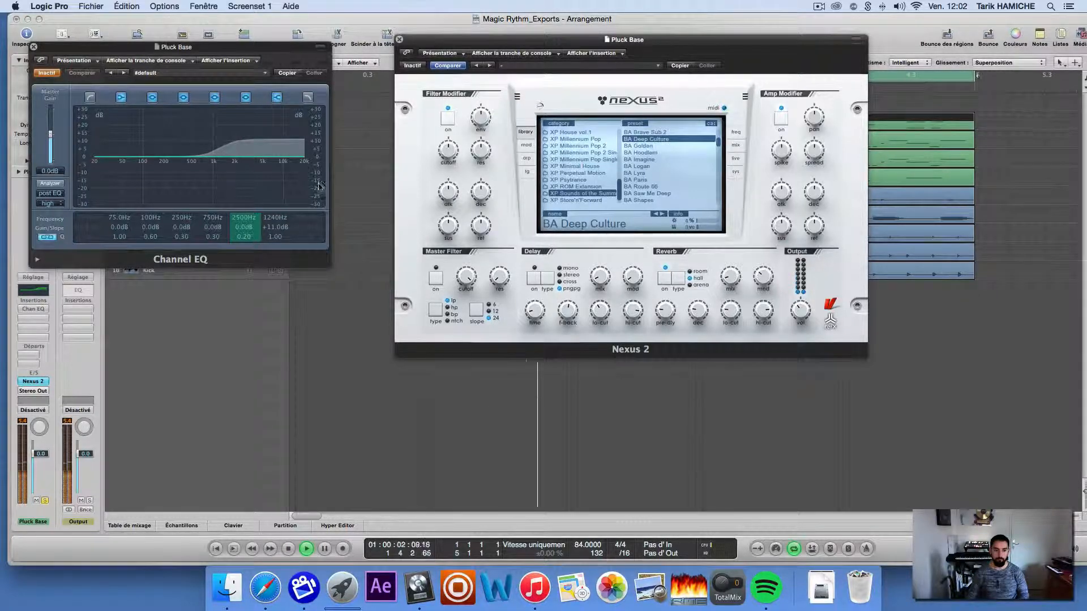
key(space)
drag(797, 310, 795, 316)
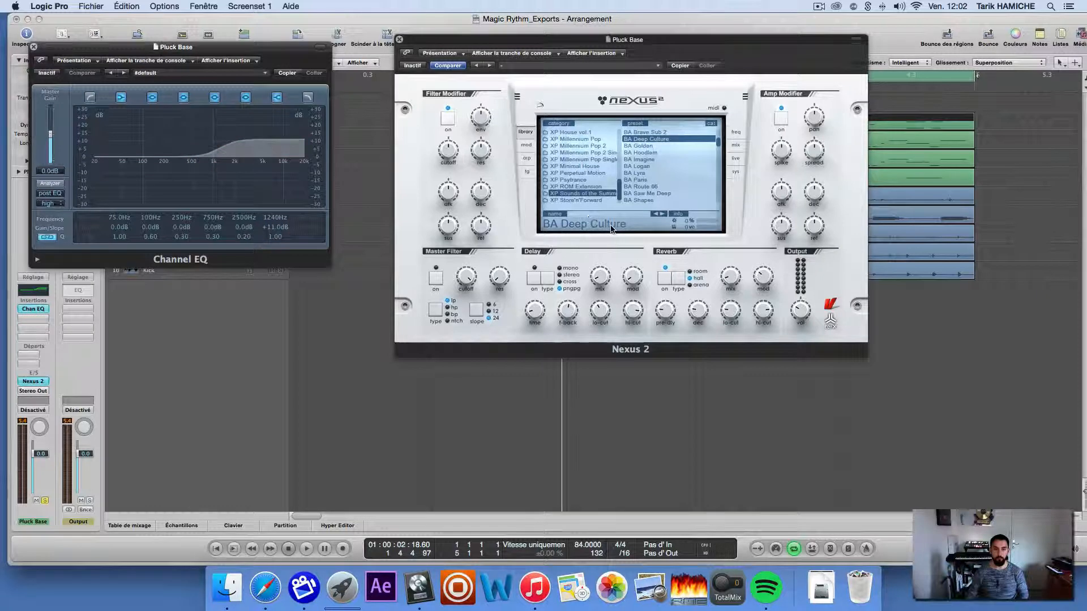
key(space)
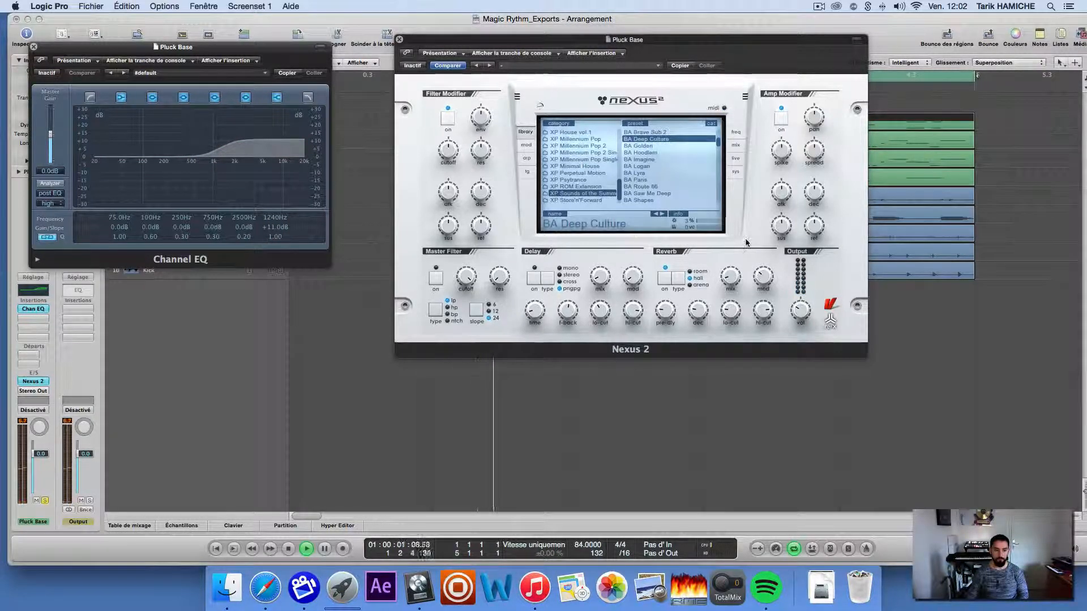
key(space)
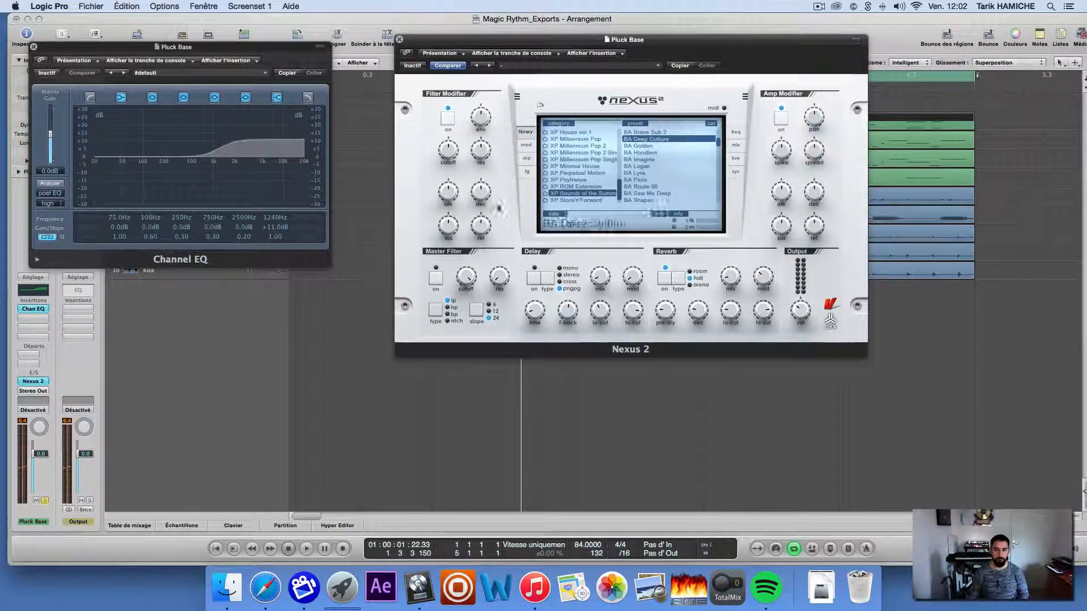
key(space)
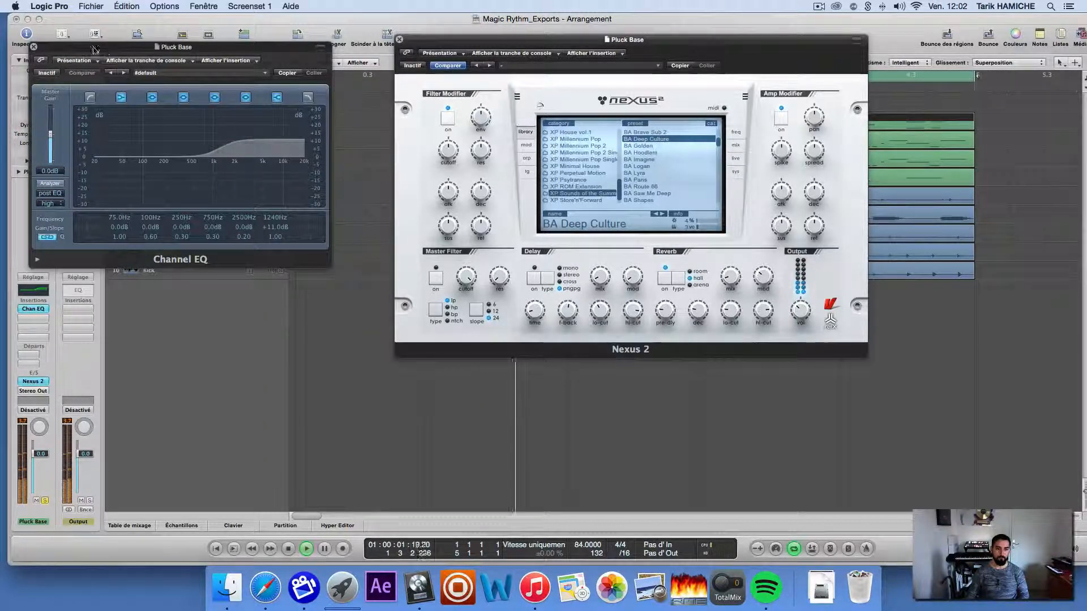
key(space)
click(34, 46)
click(399, 40)
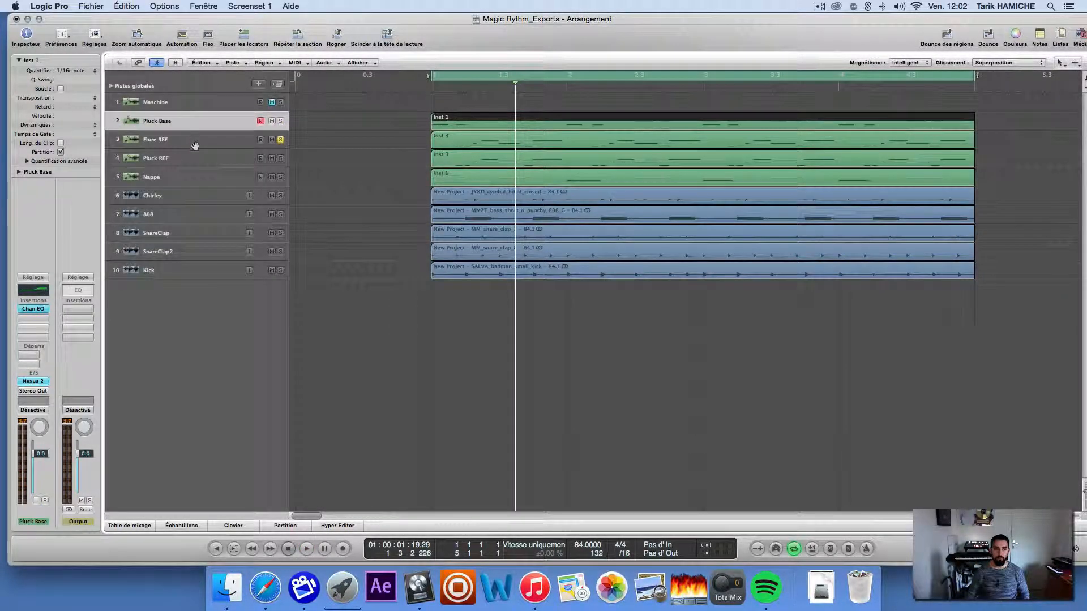
Open the Nexus 2 instrument of the Flure REF track, move its window clear of the track list, and play the track in solo.
click(156, 140)
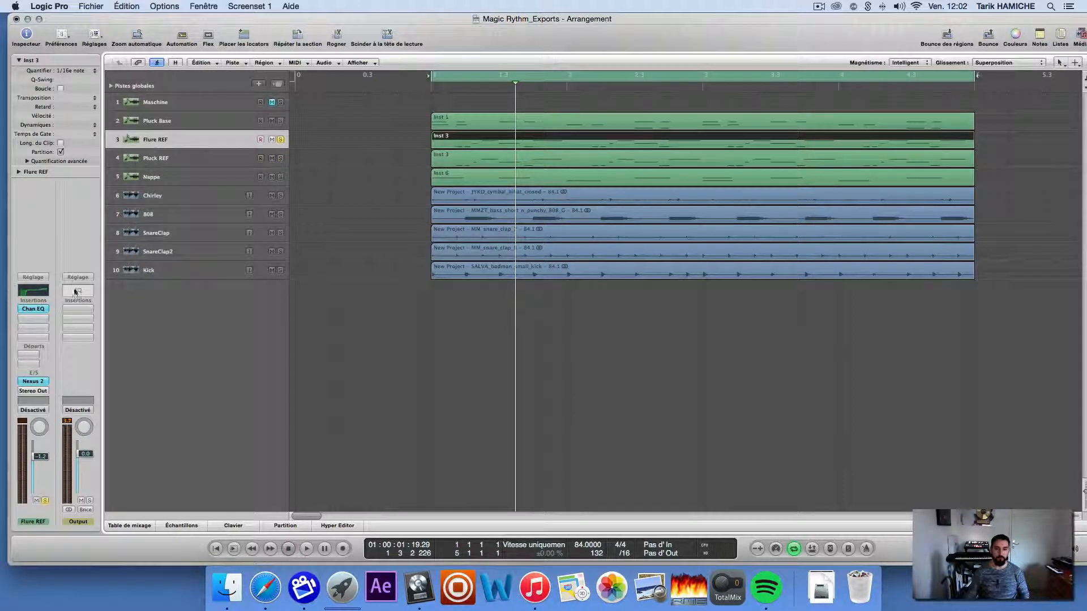
click(32, 383)
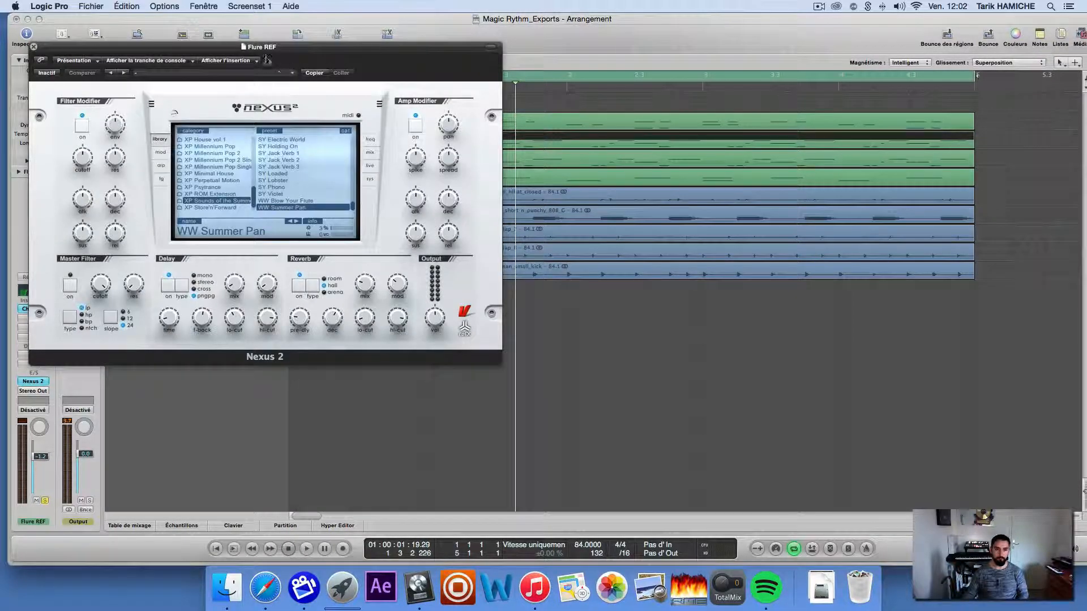
drag(267, 59, 564, 71)
key(space)
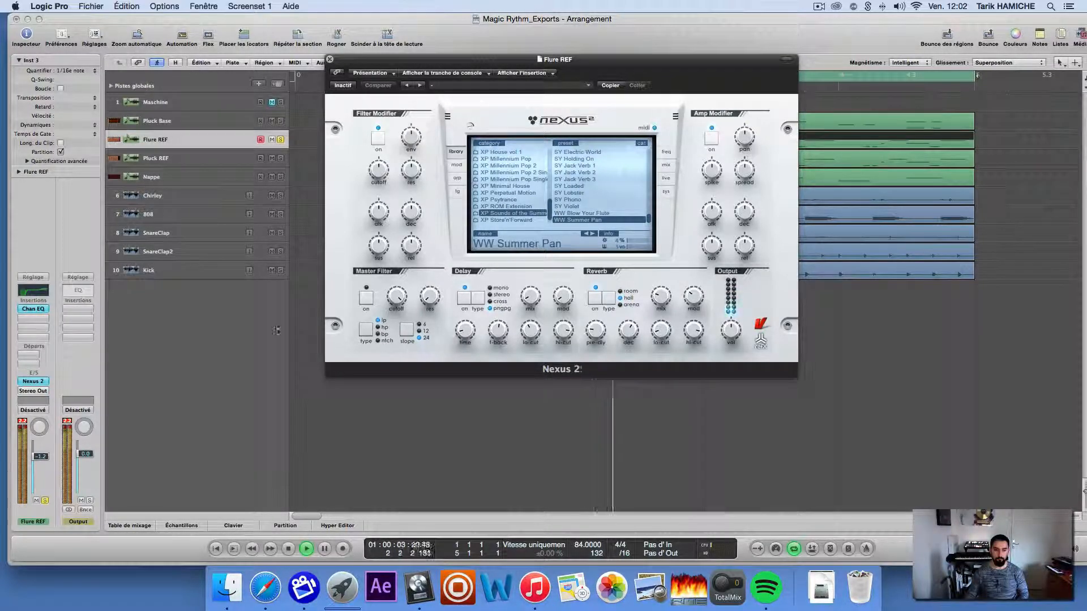
key(space)
Set the master gain of Flure REF's Channel EQ to -3.0 dB and check the level by playback.
click(33, 308)
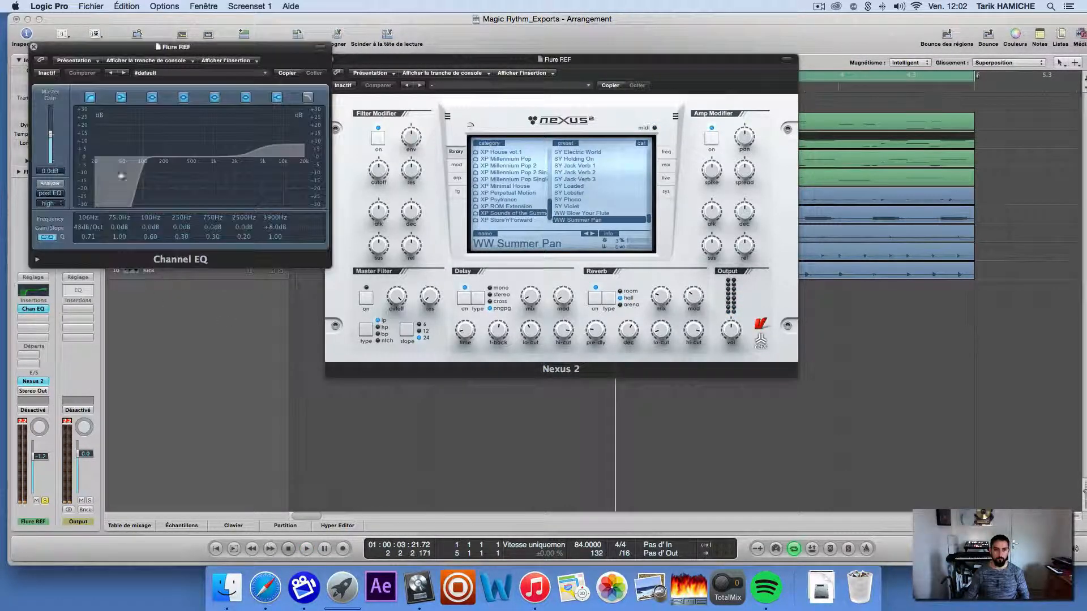
drag(51, 135, 52, 143)
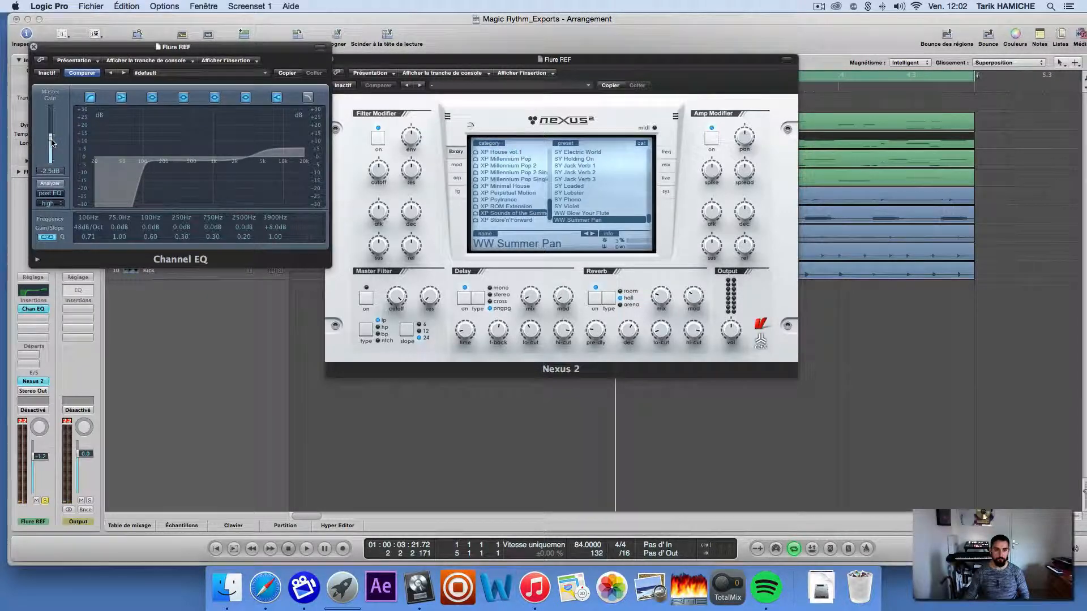
key(space)
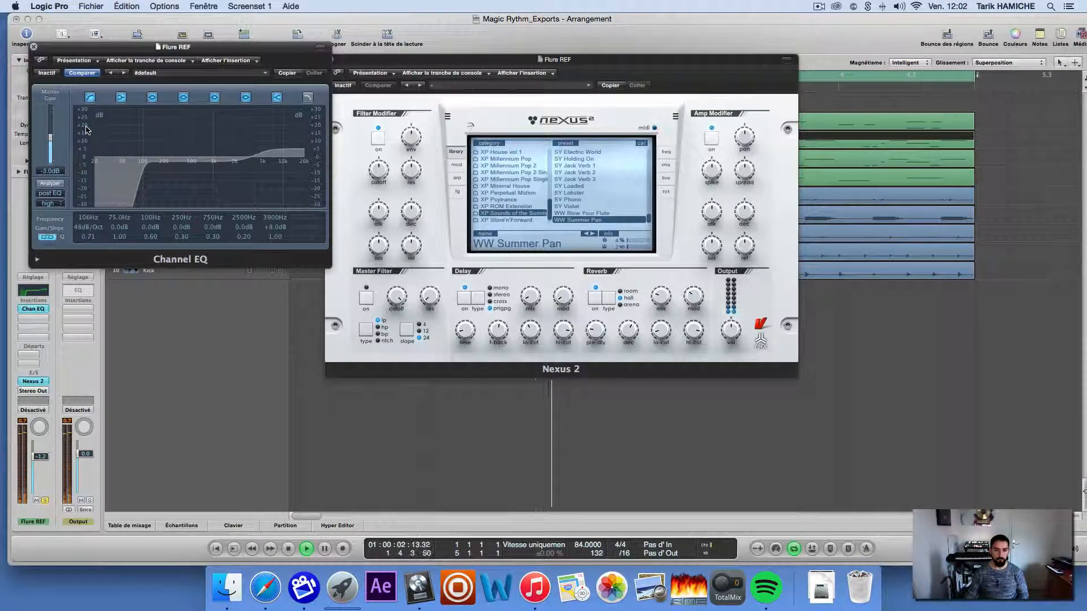
key(space)
Lower the Nexus 2 output volume on Flure REF, check it by playback, and close both plug-in windows.
click(731, 332)
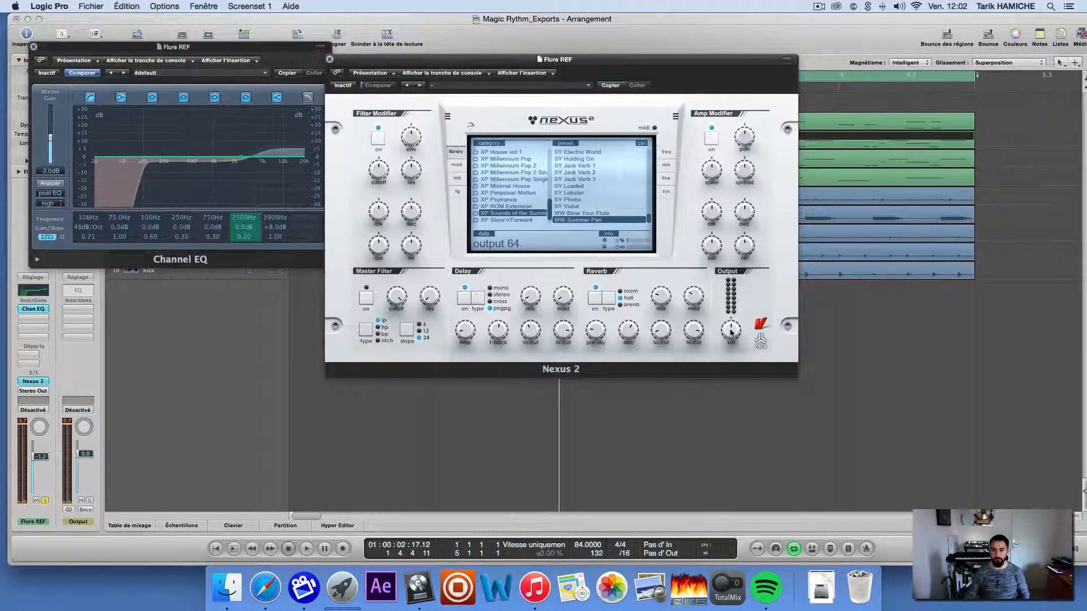
drag(732, 343, 731, 345)
key(space)
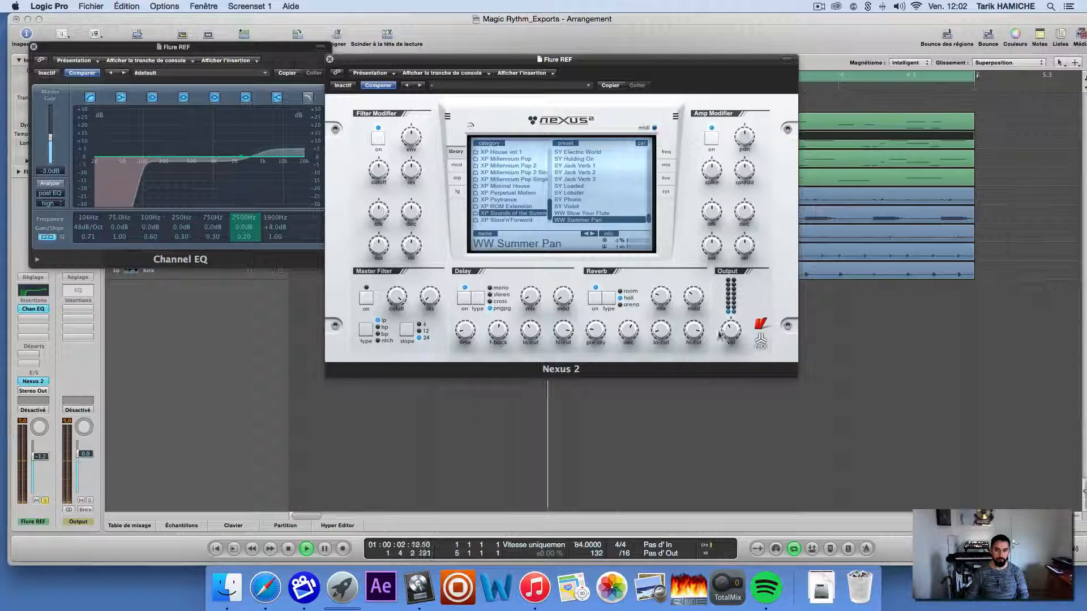
click(33, 48)
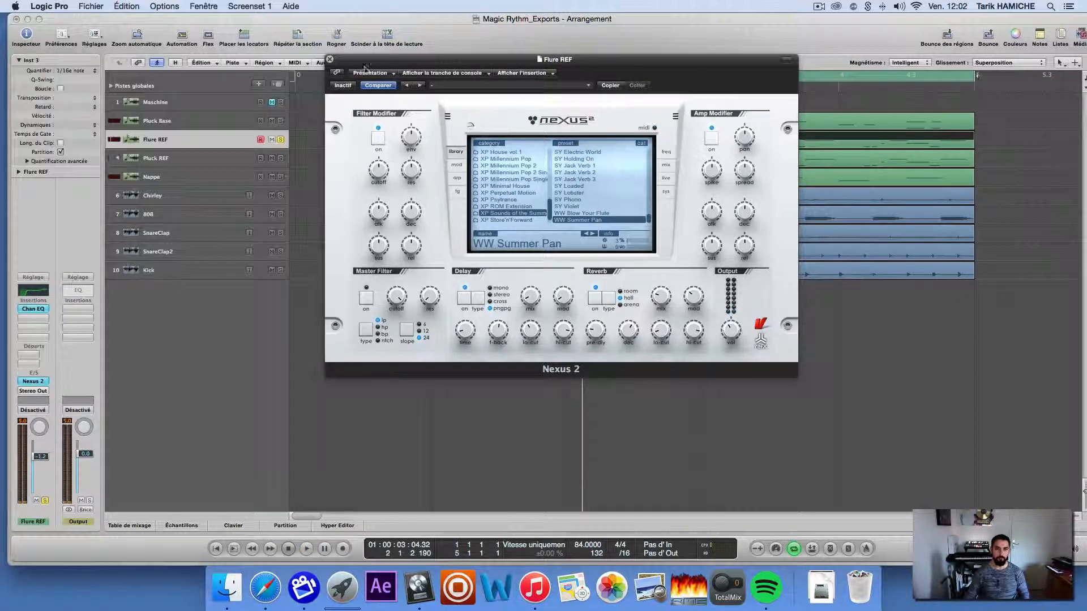
click(329, 59)
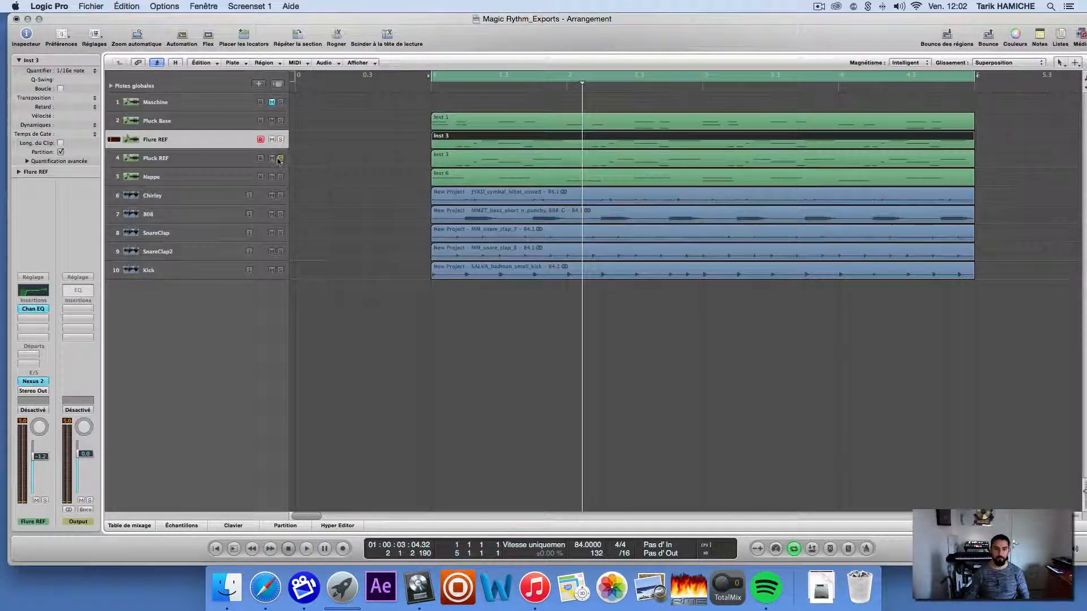
Open the Nexus 2 instrument of the soloed Pluck REF track and move its window clear of the track list.
click(154, 162)
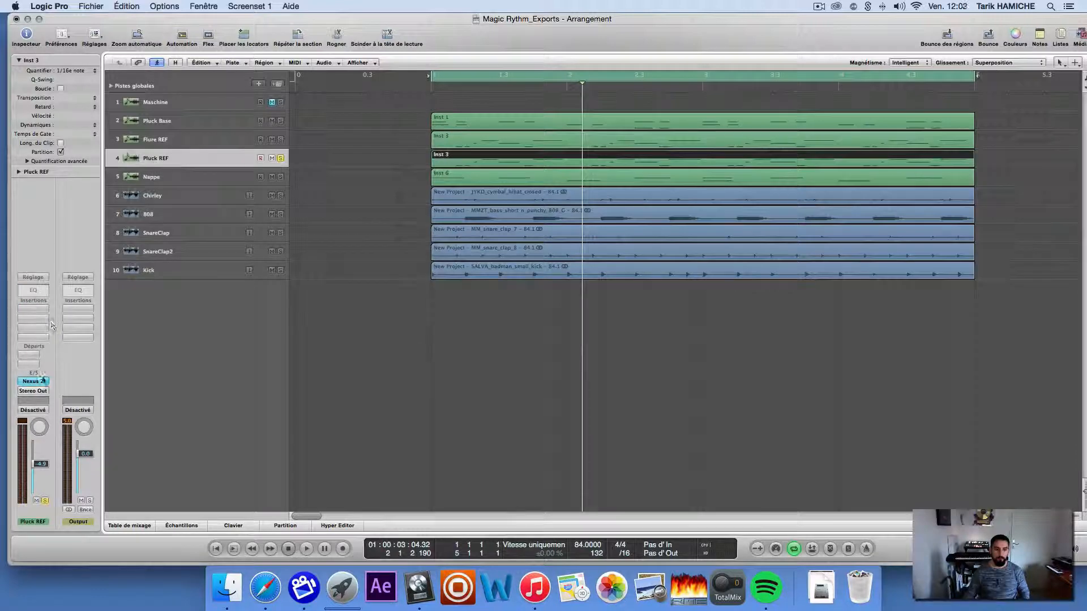
click(33, 381)
drag(215, 49, 579, 59)
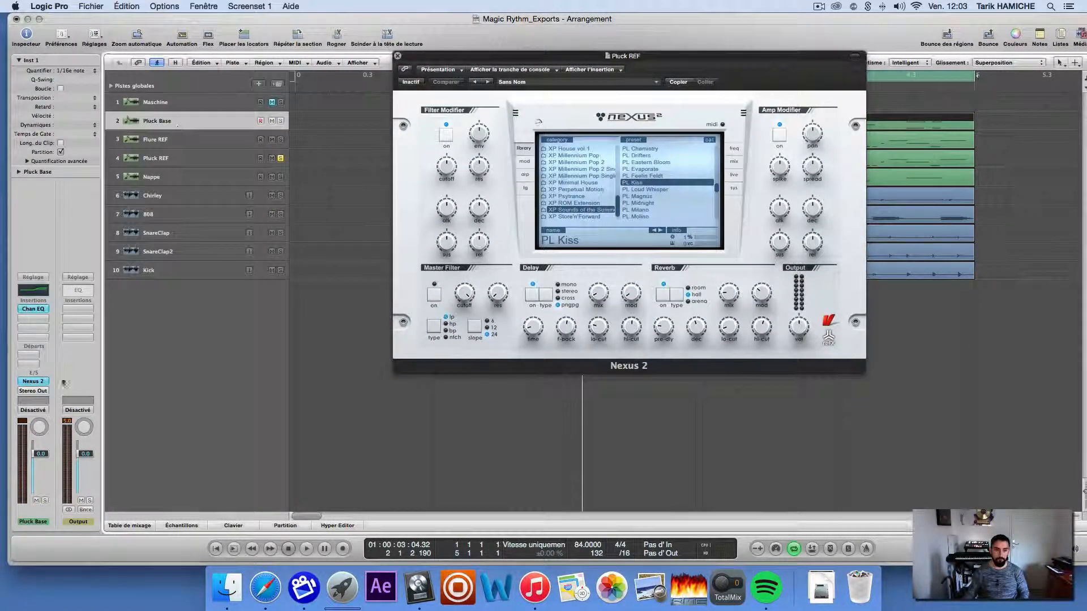
Set the Flure REF channel fader to 0.0 dB and play the track in solo to check its level.
click(178, 140)
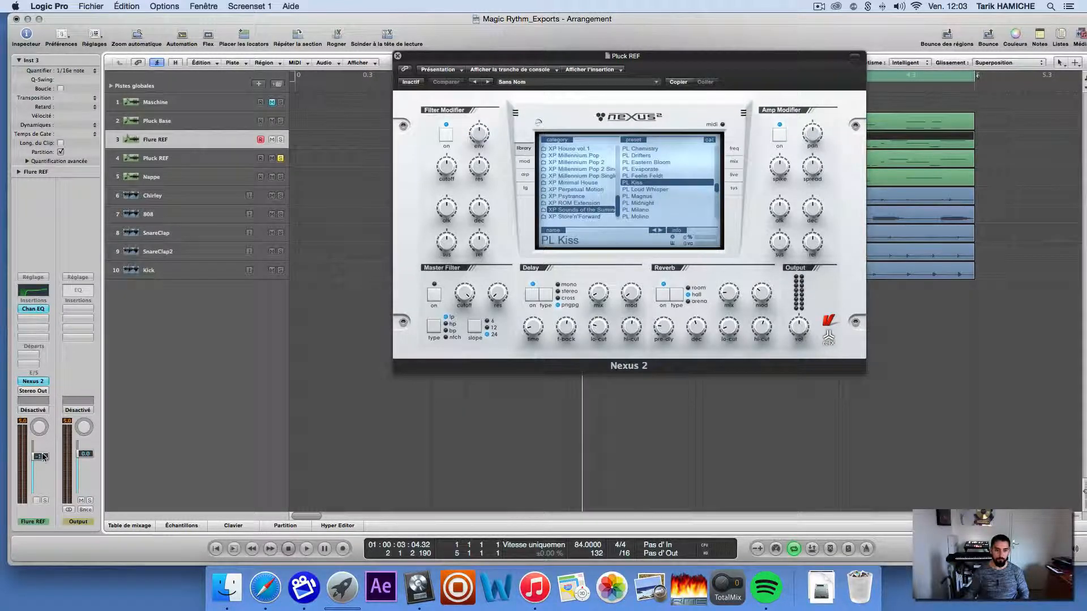
text(0)
key(Return)
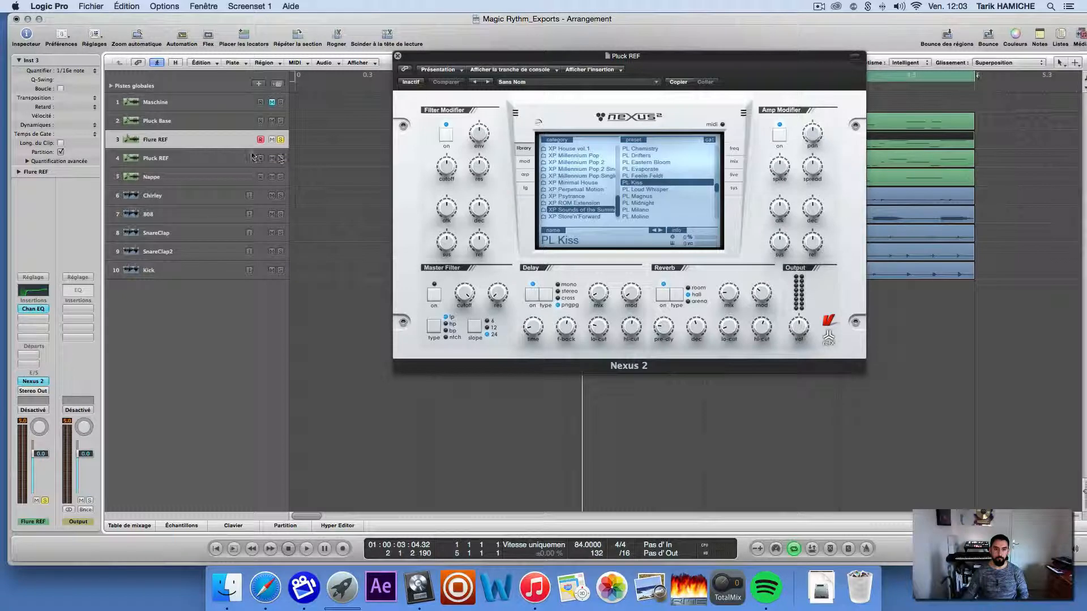
key(space)
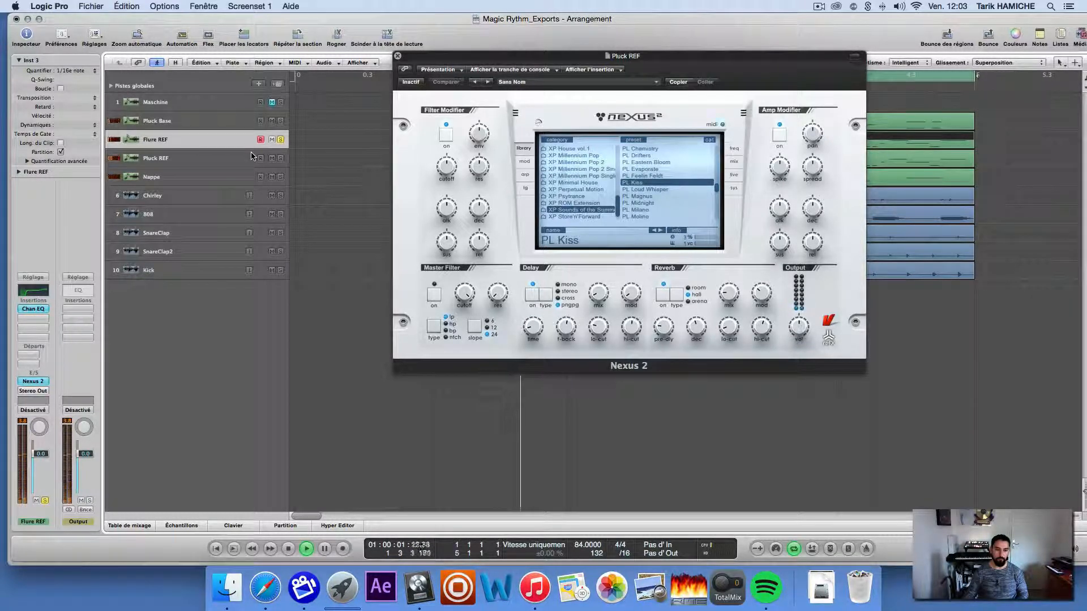
key(space)
Solo only the Pluck REF track, set its channel fader to 0.0 dB, and play it to check the level.
drag(215, 166, 215, 161)
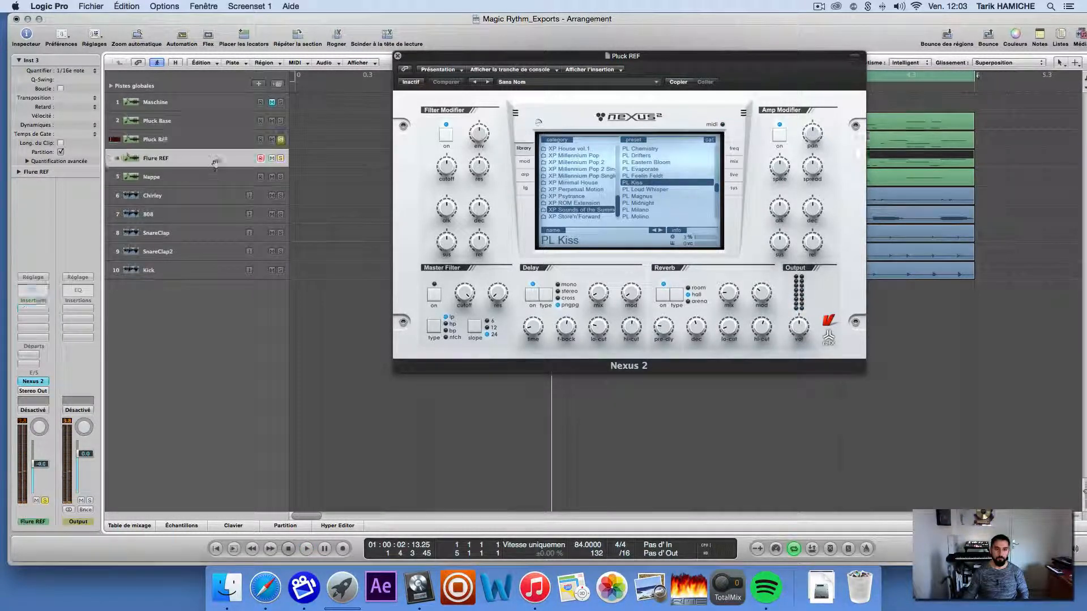
click(281, 159)
click(281, 139)
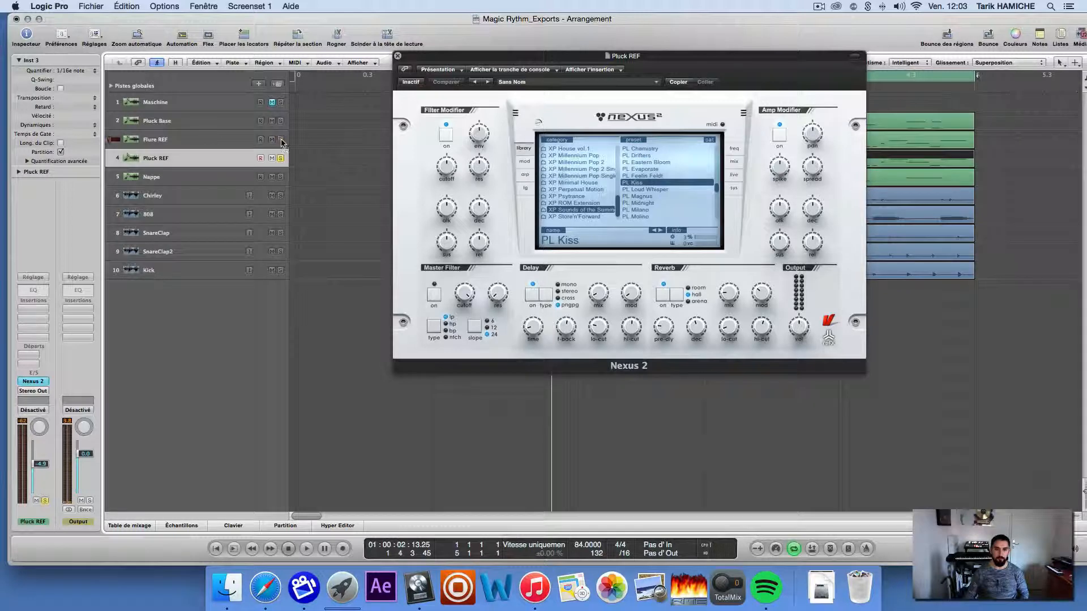
double_click(40, 464)
key(Return)
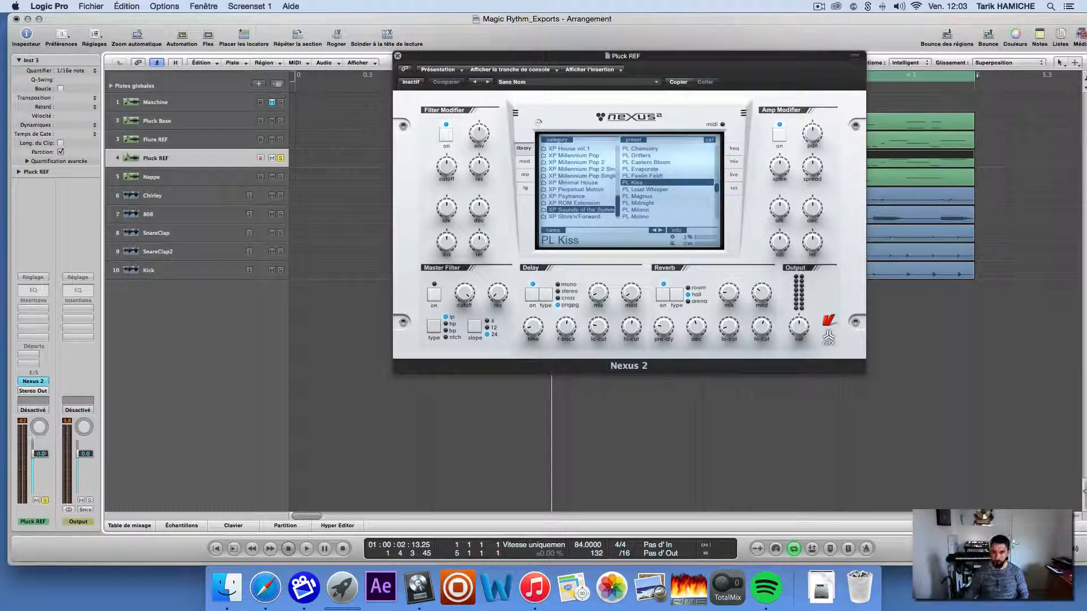
key(space)
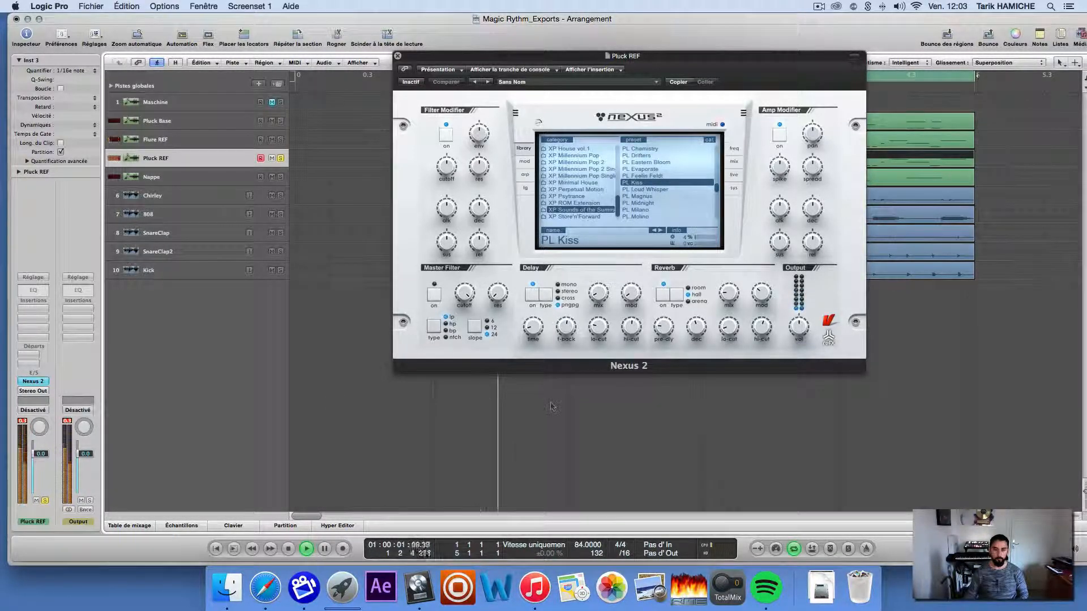
Lower the Nexus 2 output volume on Pluck REF, check the level by playback, and close the plug-in window.
key(space)
drag(798, 329, 796, 339)
key(space)
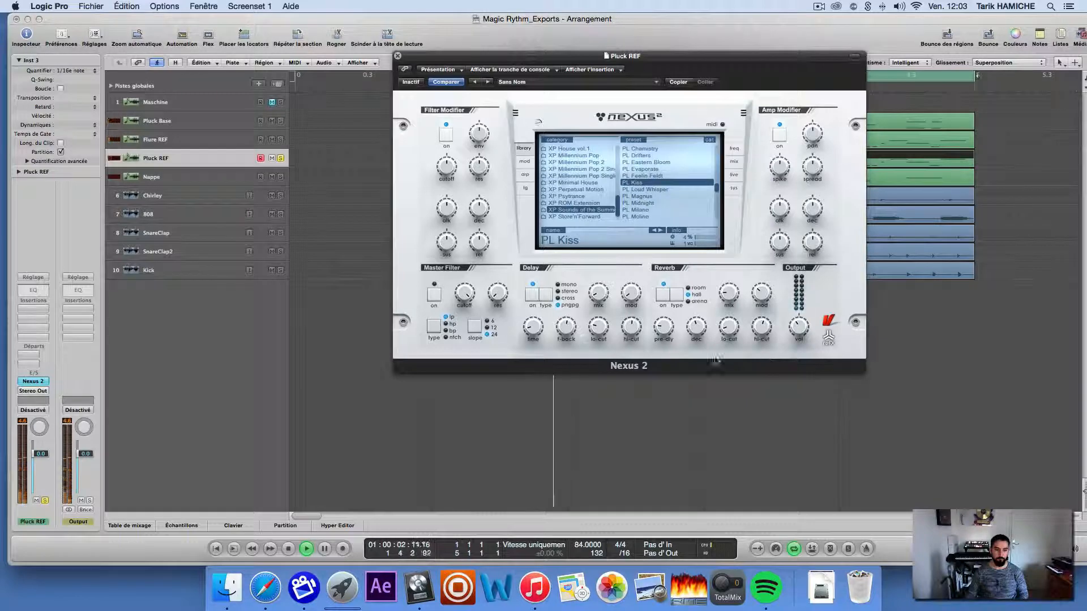
key(space)
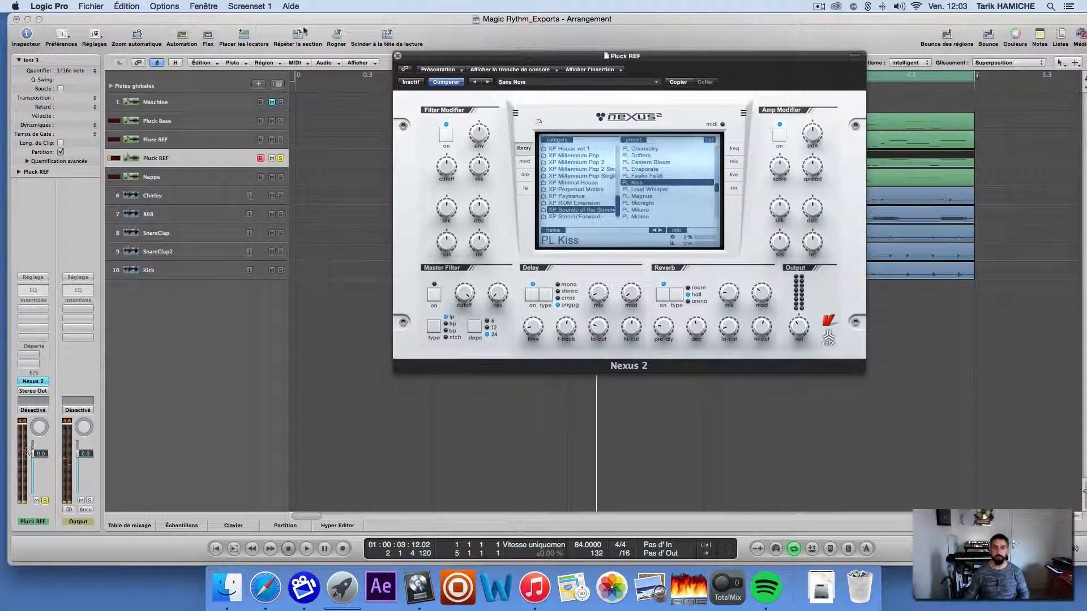
click(398, 55)
Solo only the Nappe track, open its Lethal instrument clear of the track list, and set its channel fader to 0.0 dB.
click(235, 177)
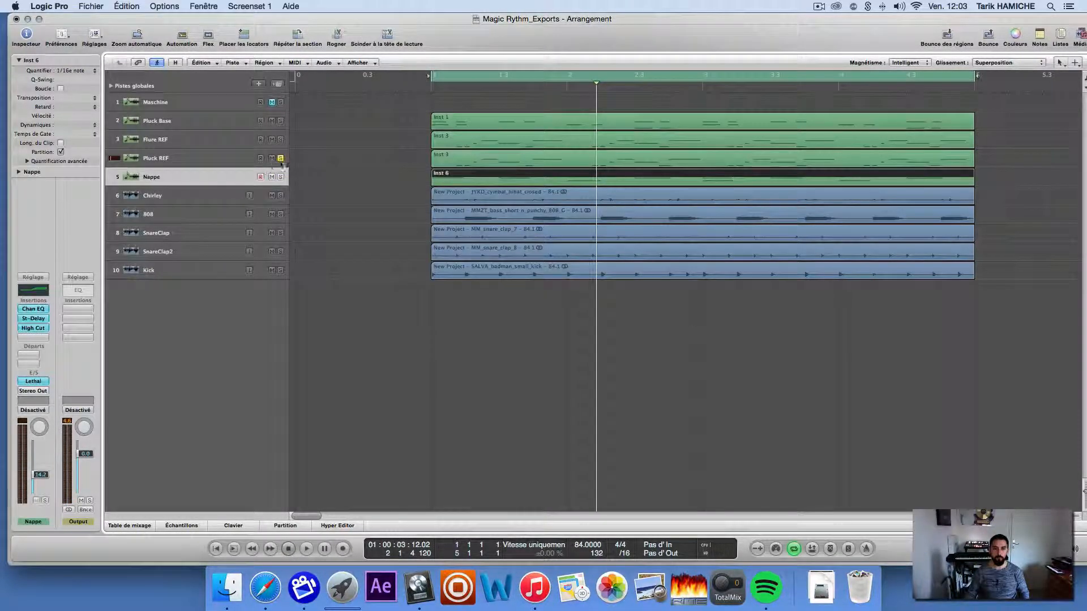
click(36, 384)
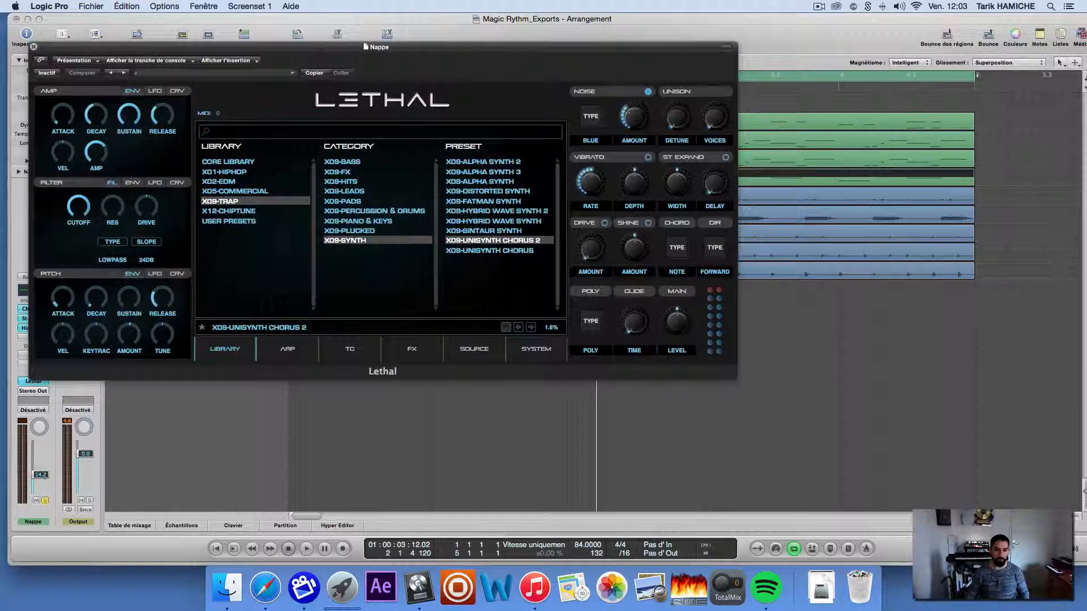
alt+click(43, 476)
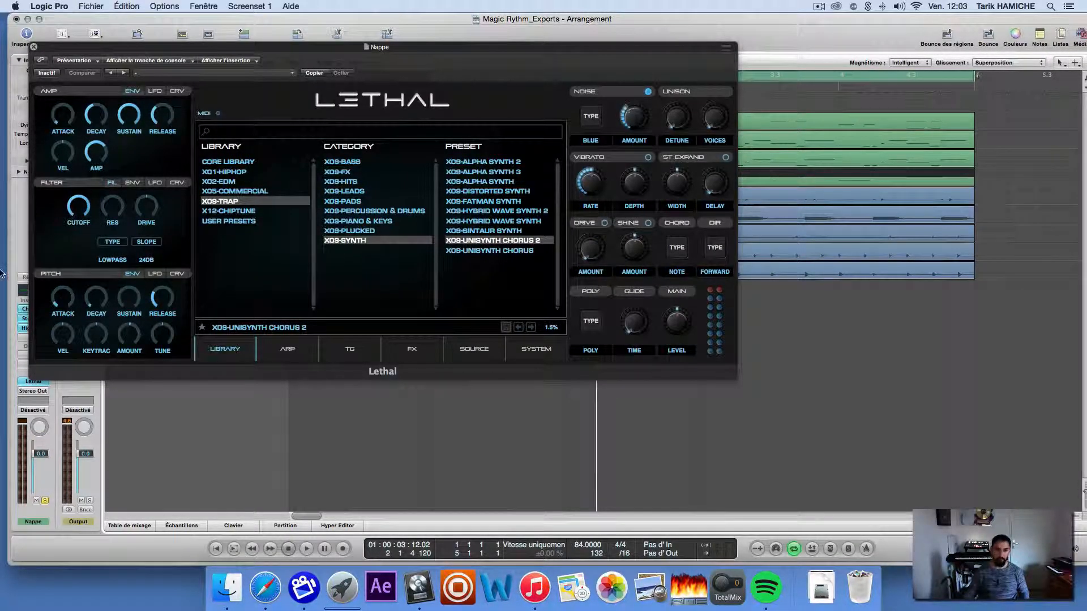
drag(131, 59, 394, 66)
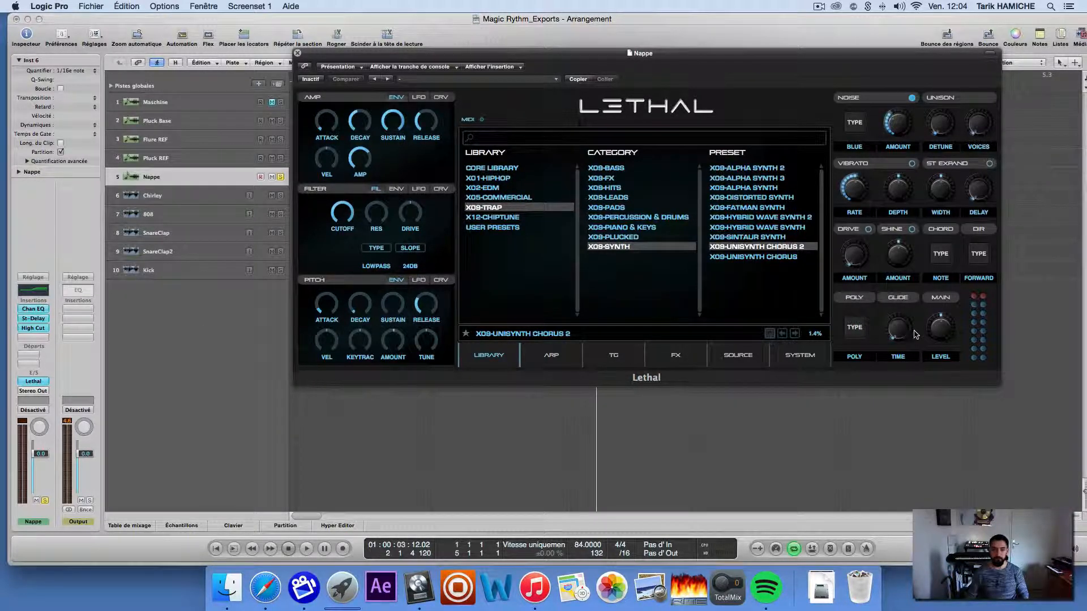
Play the soloed Nappe track, lower the main level in Lethal until it no longer clips, and close the plug-in window.
key(space)
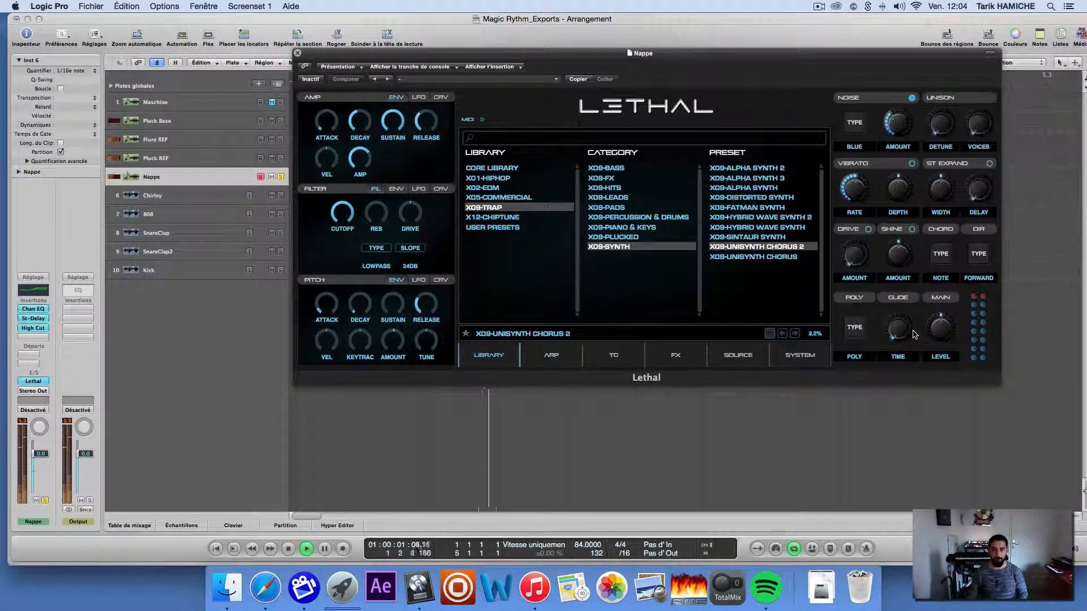
drag(940, 330, 938, 345)
key(space)
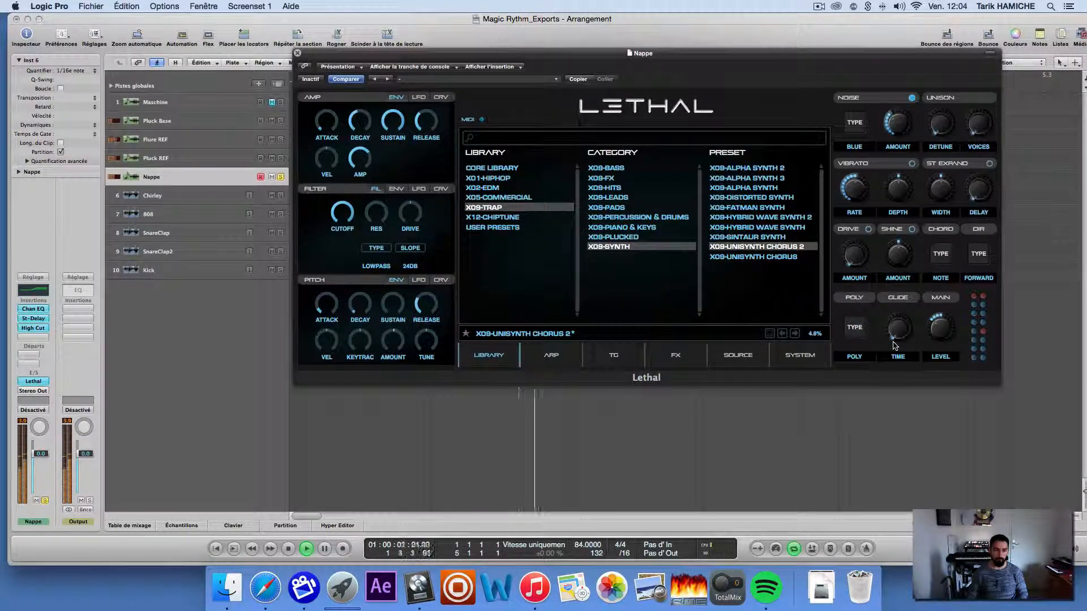
key(space)
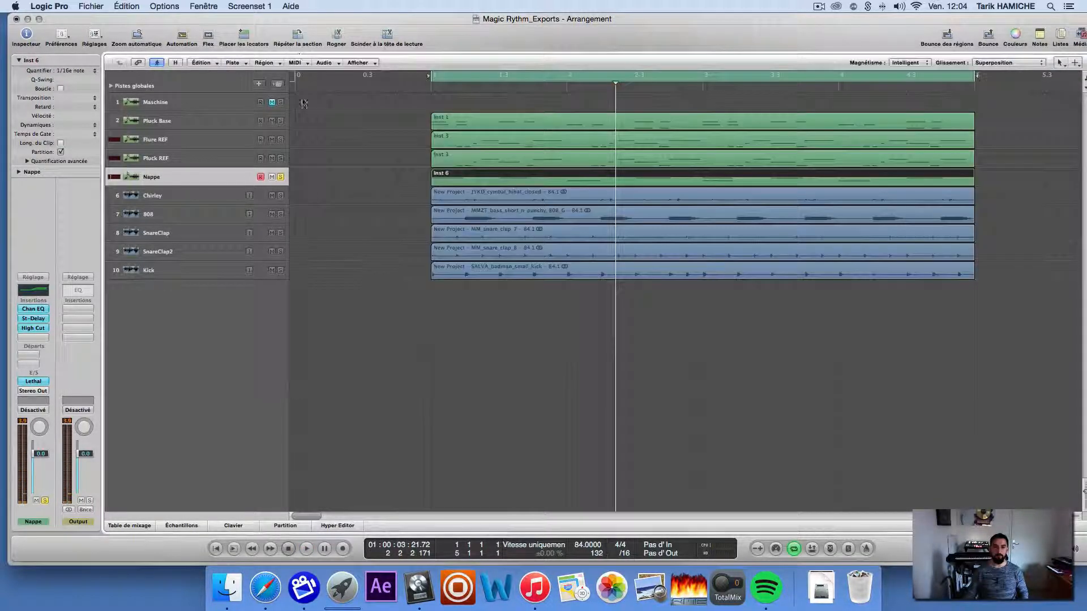
click(297, 53)
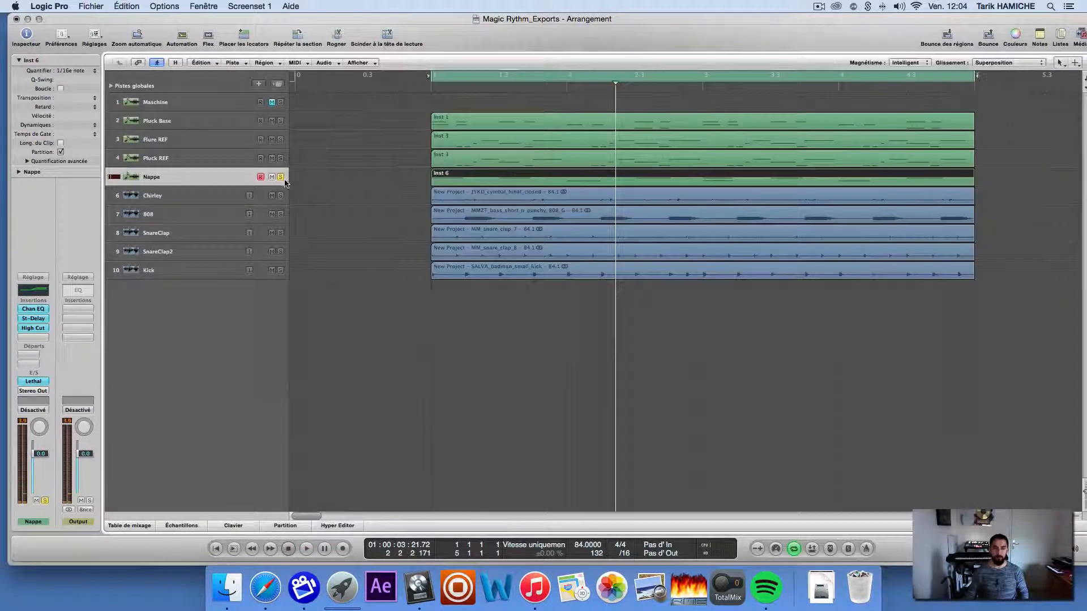
Take Nappe out of solo, deselect its region, and try to save the project.
click(384, 176)
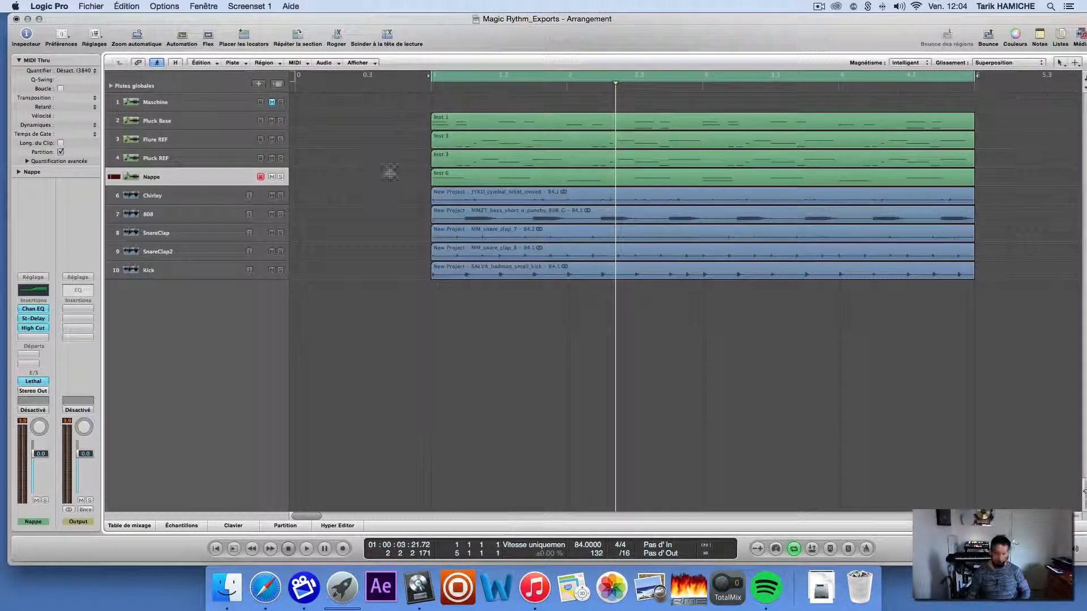
key(super+s)
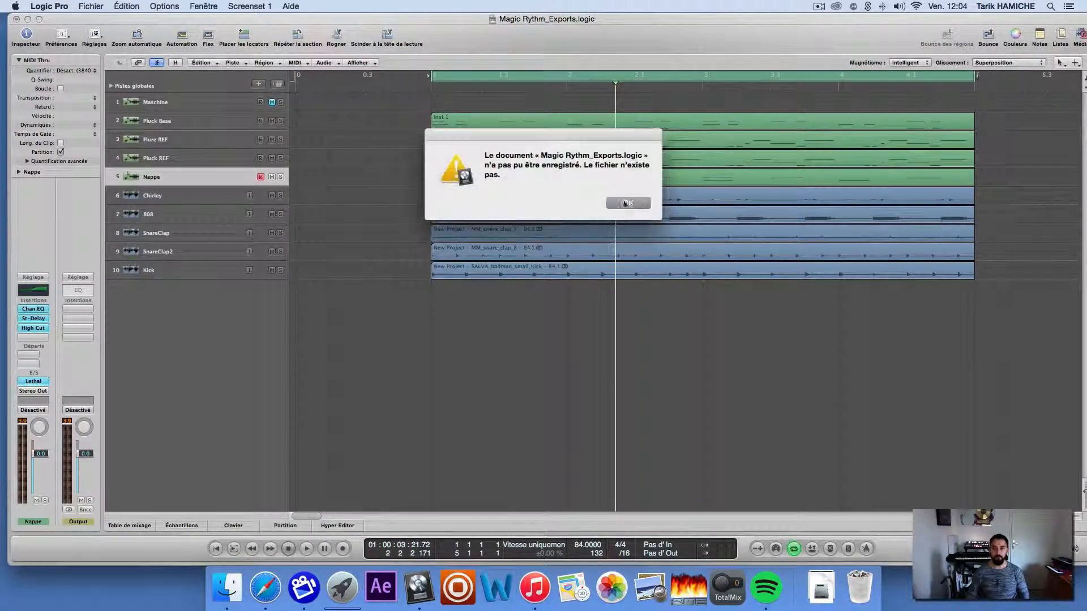
click(626, 203)
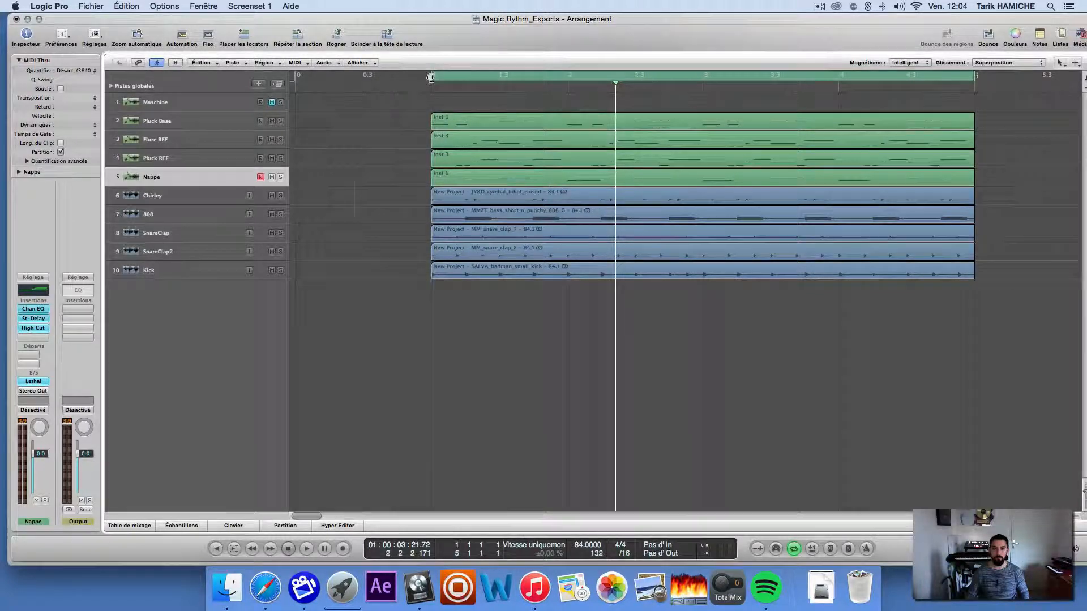
Extend the cycle range so it starts at bar 0 and ends at bar 7.
drag(430, 78, 297, 78)
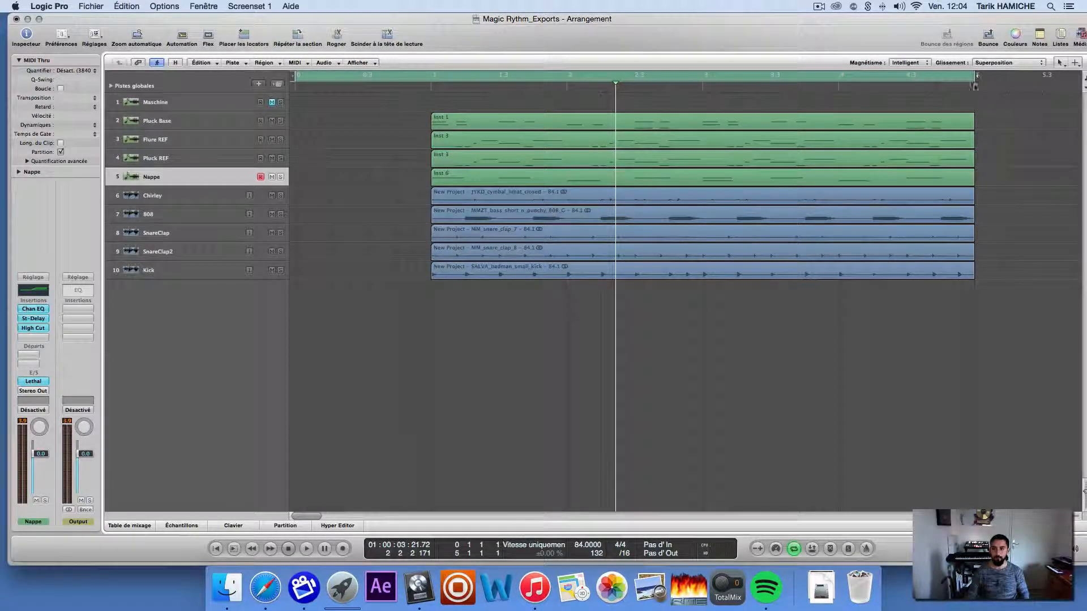
scroll(958, 138, right, 5)
key(ctrl+Left)
key(ctrl+Left)
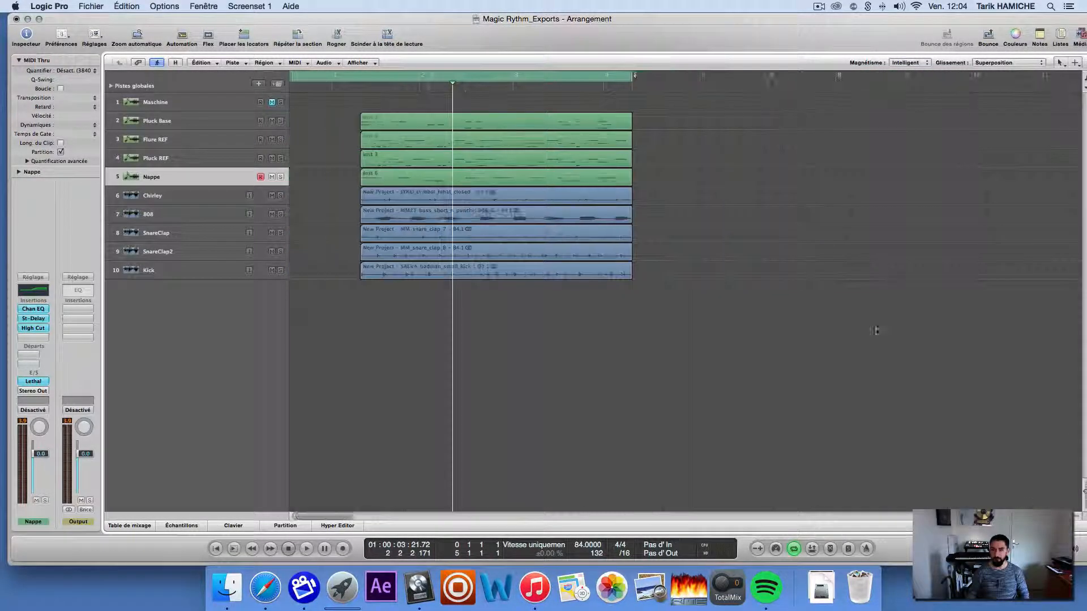
drag(632, 78, 770, 89)
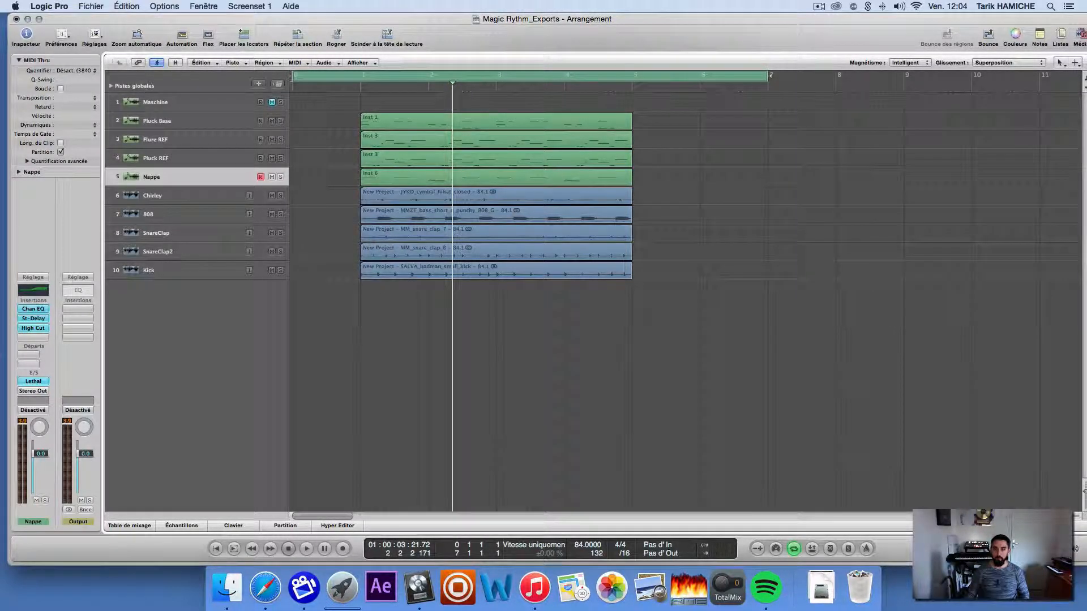
Delete the empty Maschine track from the arrangement.
key(space)
click(192, 109)
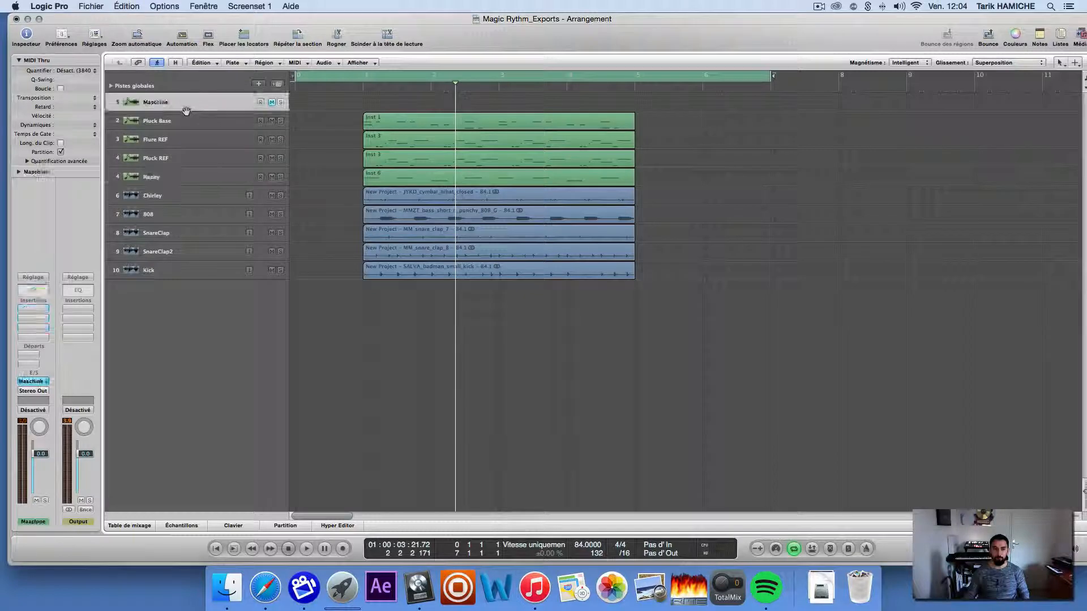
key(super+BackSpace)
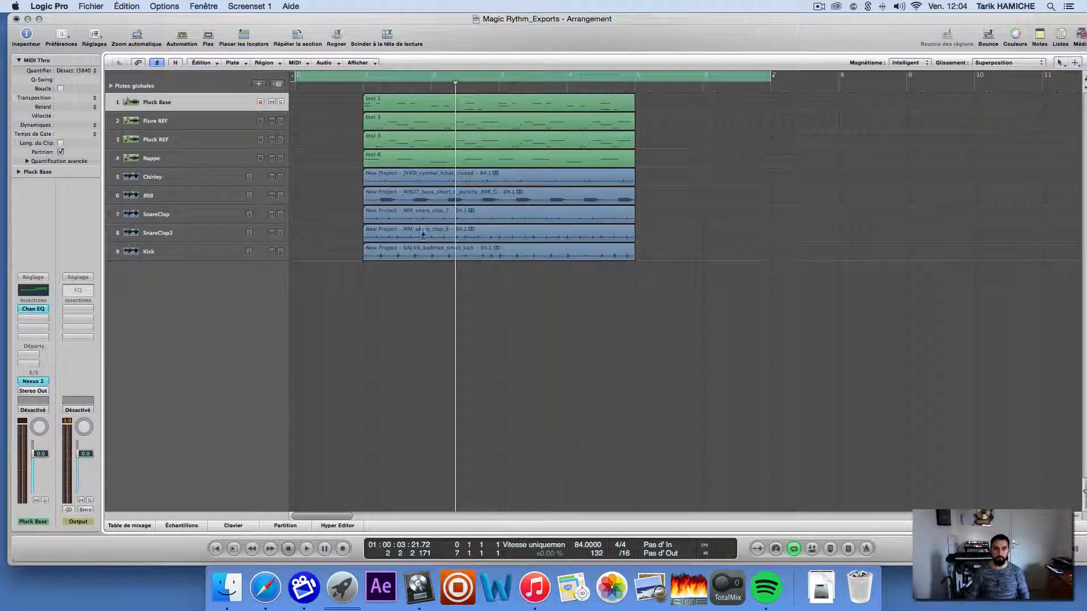
click(91, 7)
mouse_move(146, 271)
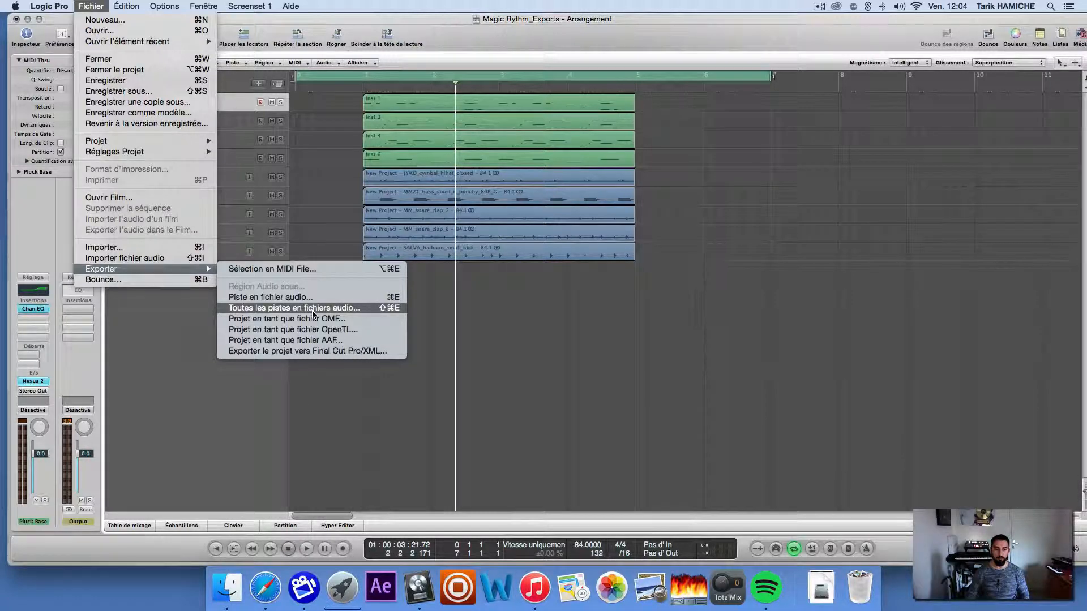
click(613, 344)
Shorten the project by bringing its end marker back from beyond bar 129 to bar 16.
key(ctrl+Left)
key(ctrl+Left)
key(ctrl+Left)
key(ctrl+Left)
key(ctrl+Left)
key(ctrl+Left)
key(ctrl+Left)
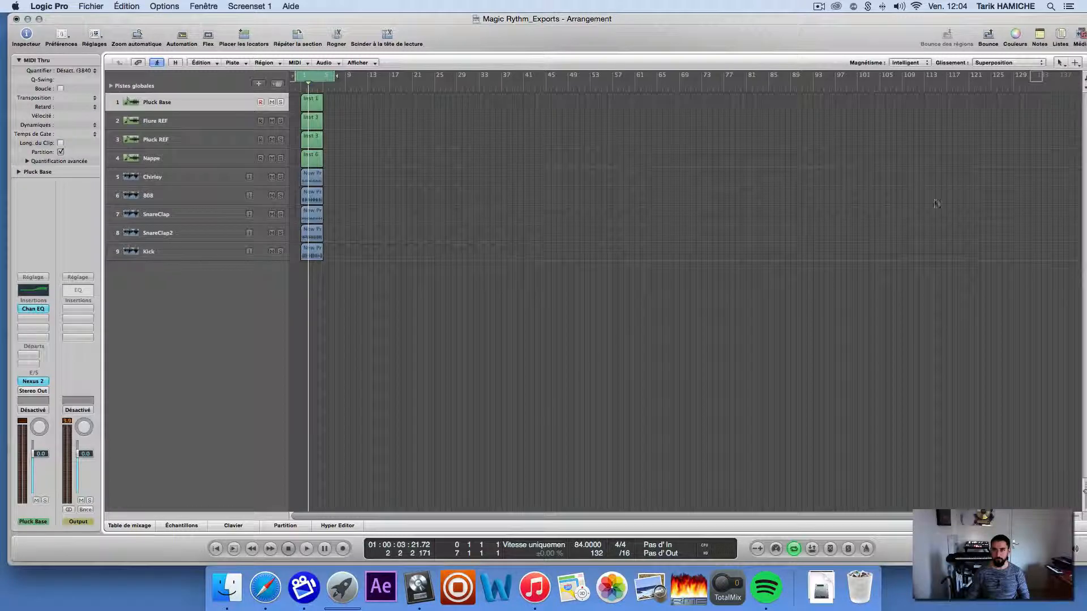
drag(1035, 74, 375, 85)
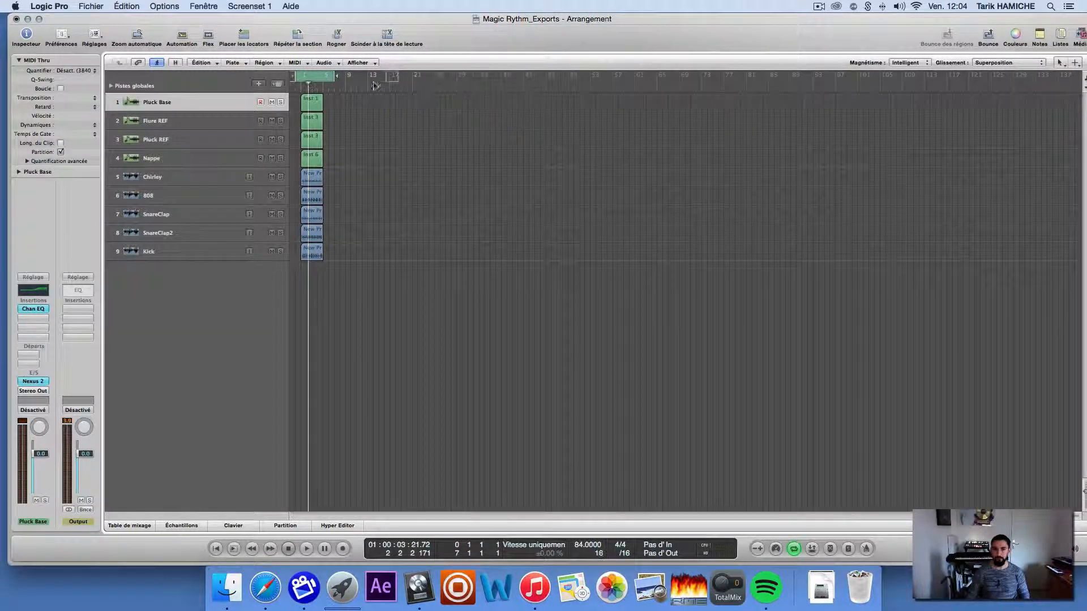
Move the project end marker to bar 7 so it matches the end of the cycle range.
key(ctrl+Right)
key(ctrl+Right)
key(ctrl+Right)
key(ctrl+Right)
key(ctrl+Right)
key(ctrl+Right)
key(ctrl+Right)
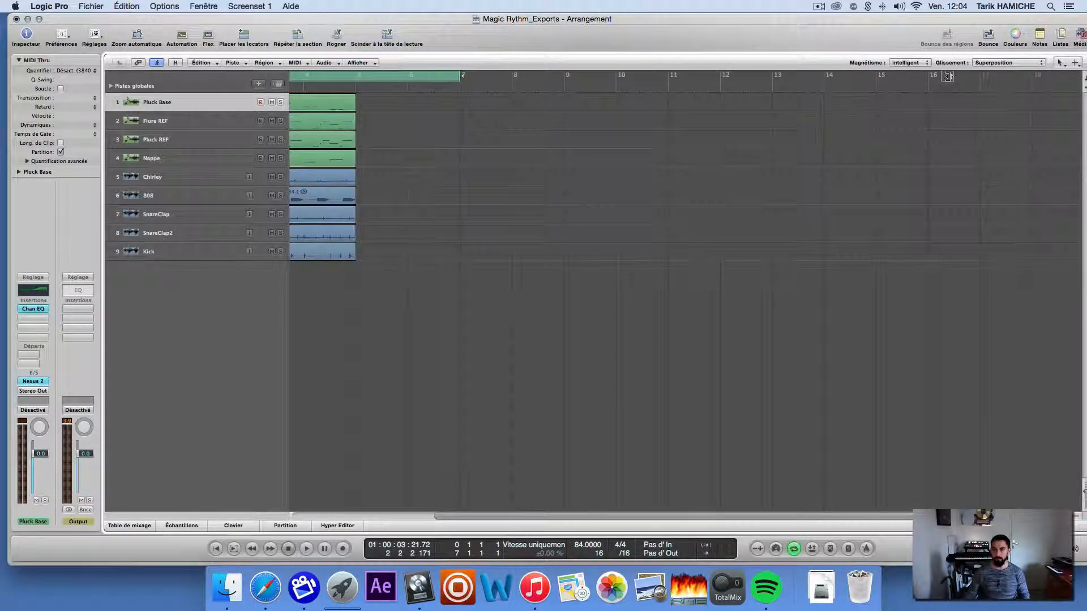
drag(948, 76, 503, 102)
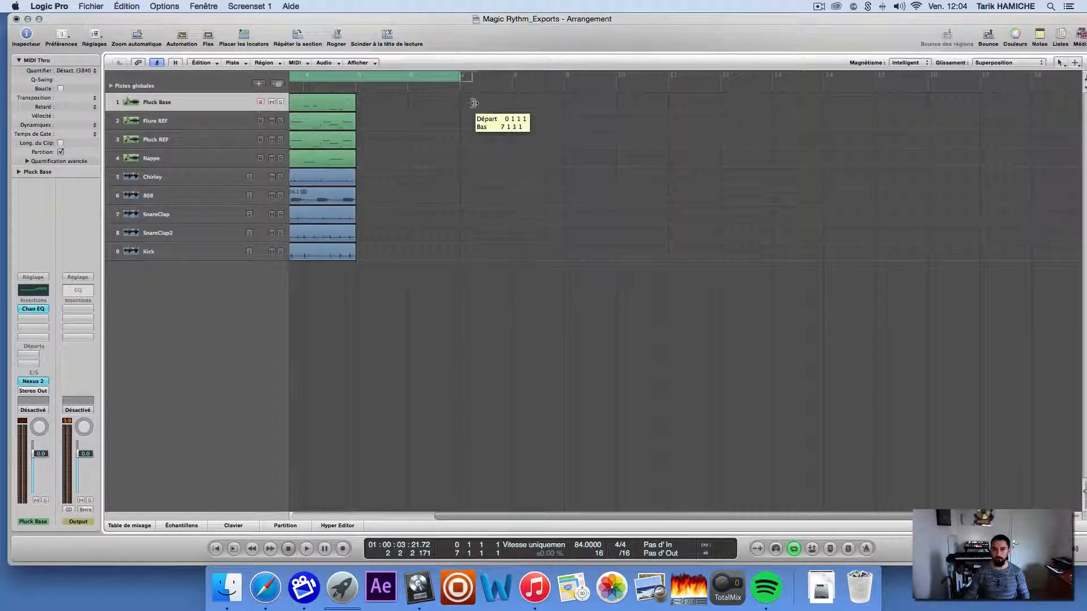
scroll(477, 102, left, 5)
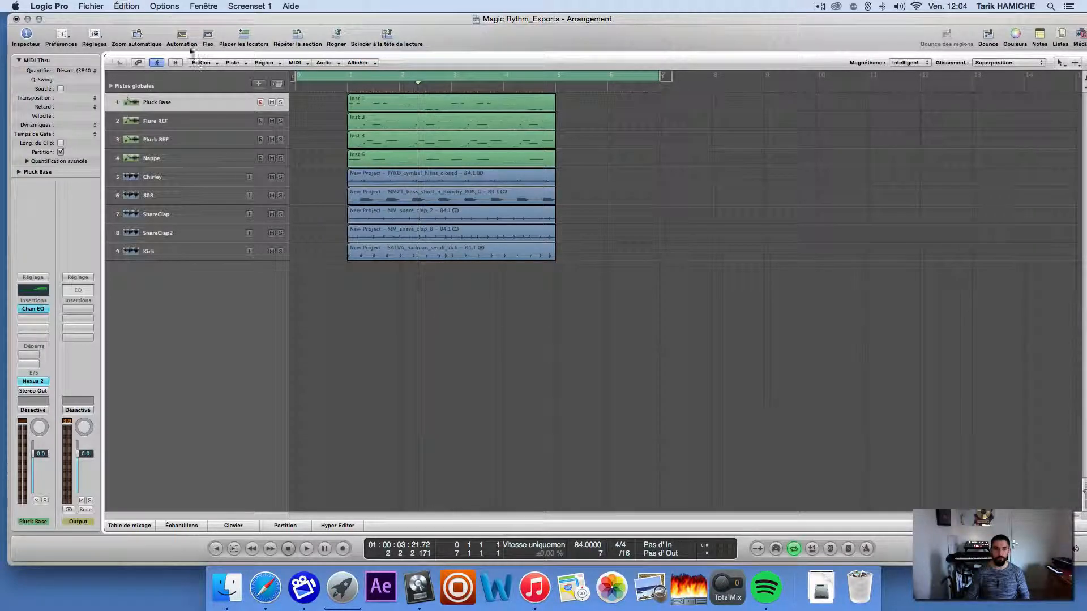
Start exporting all tracks as audio files and choose the desktop (Bureau) as the save location.
click(91, 7)
mouse_move(125, 272)
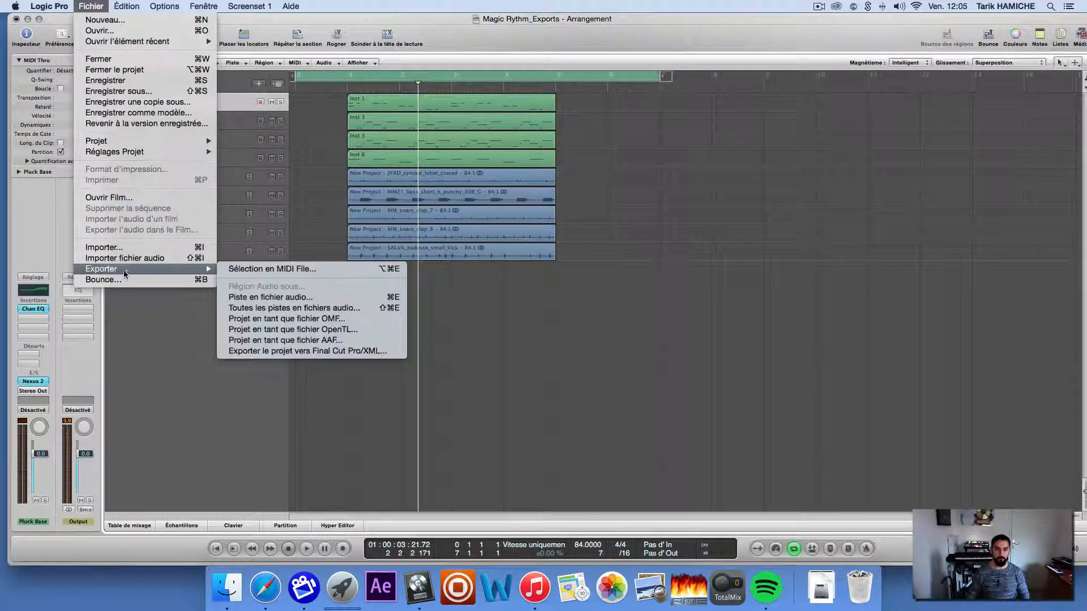
click(289, 309)
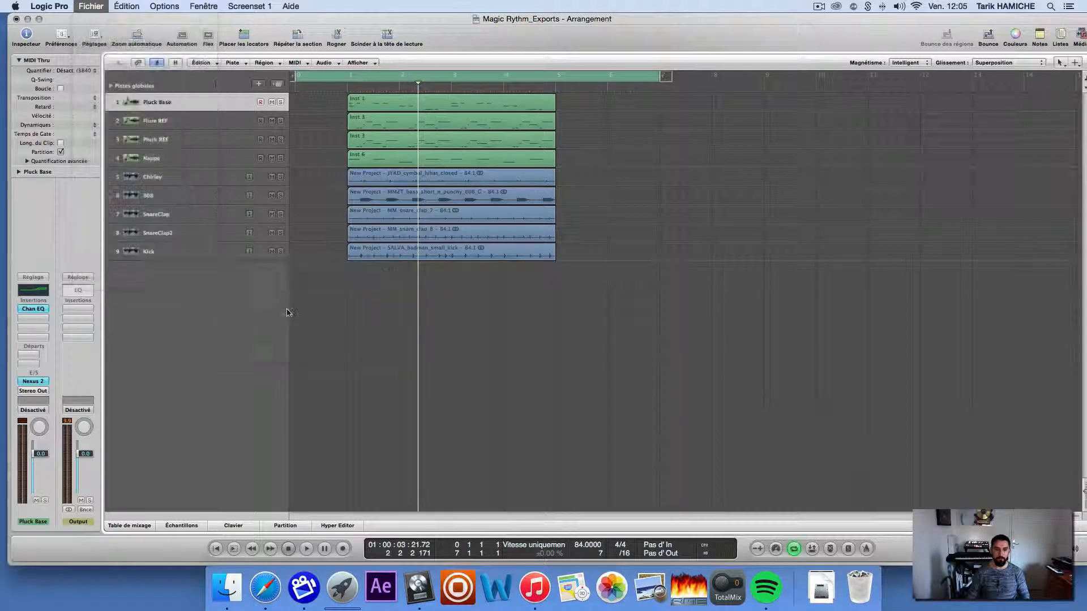
click(380, 154)
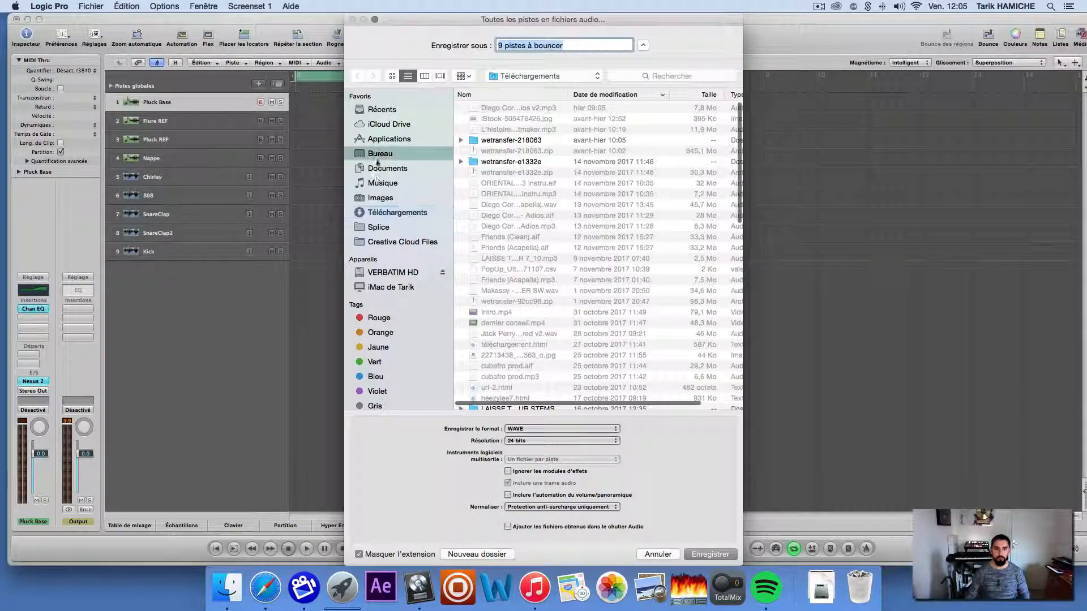
Create a destination folder named Pistes_TEST_BPM84 on the desktop and move the export dialog clear of the track list.
click(452, 545)
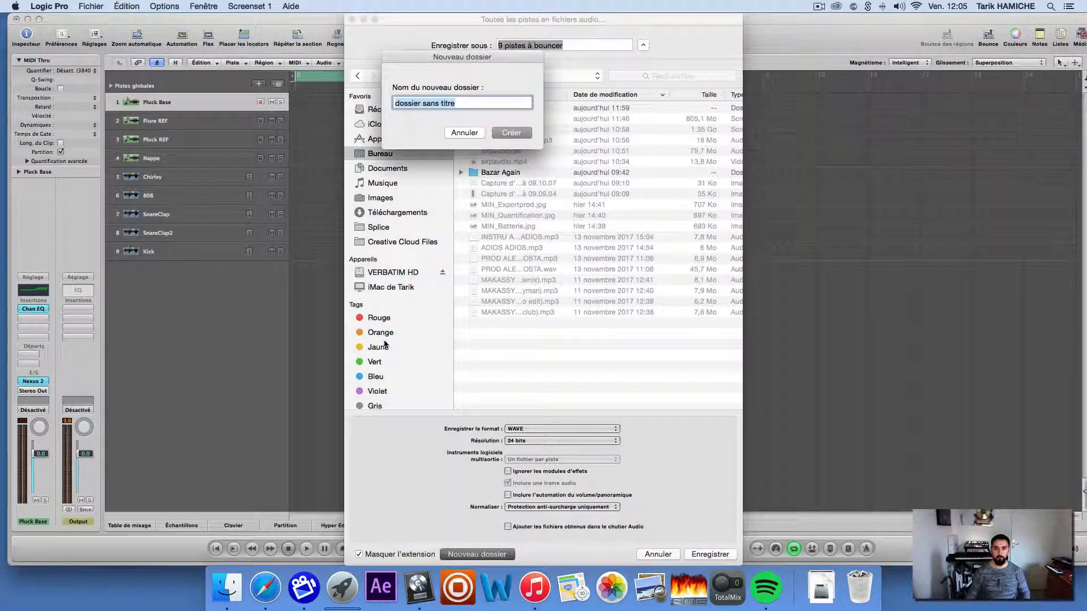
text(Pistes)
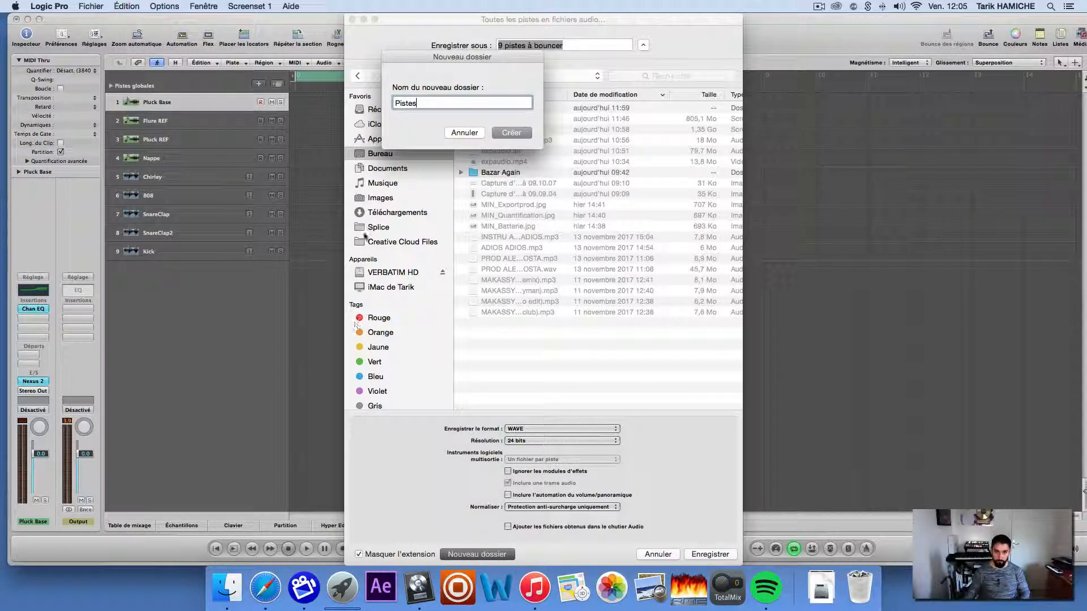
drag(414, 60, 678, 120)
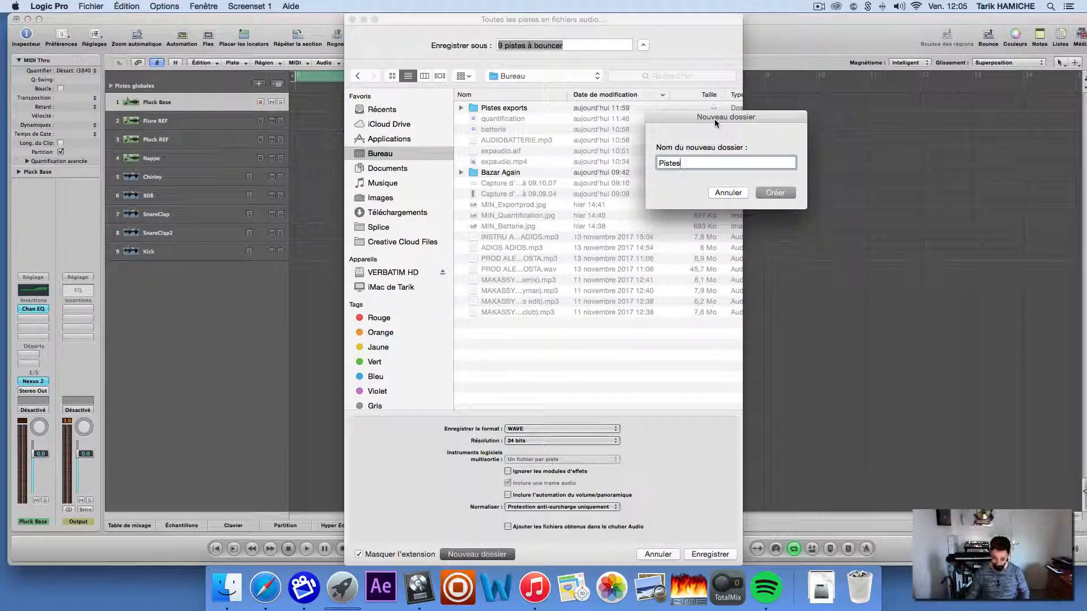
text(TEST)
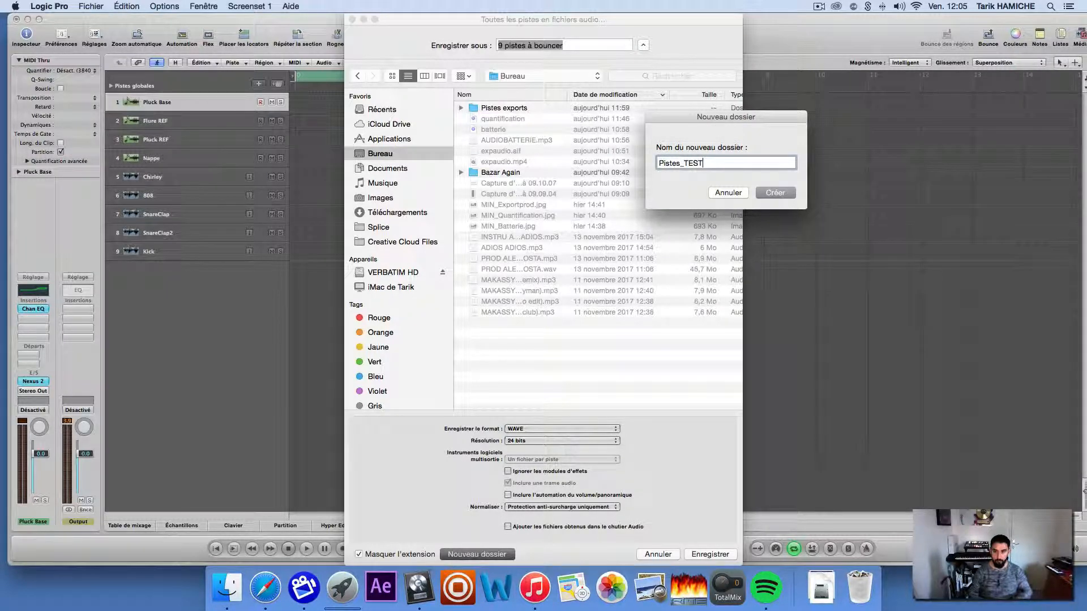
text(_)
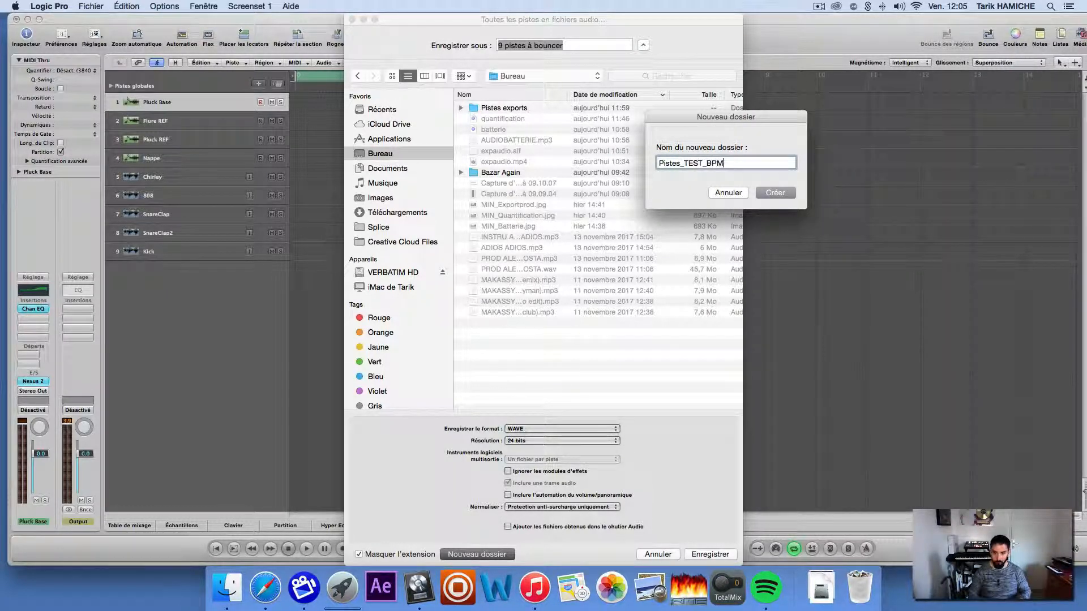
text(BPM)
drag(459, 24, 422, 7)
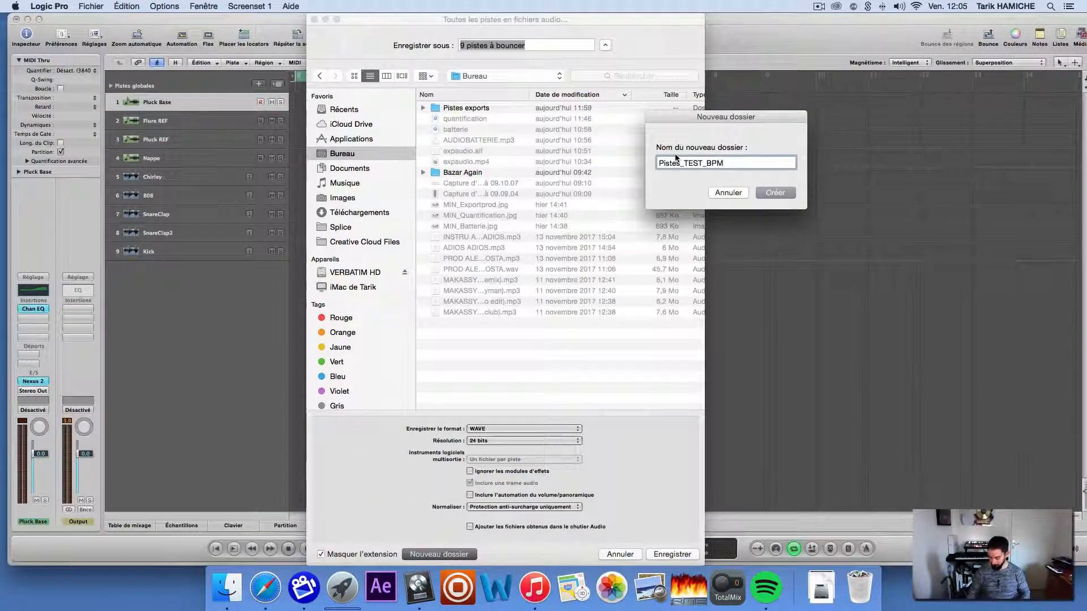
click(790, 192)
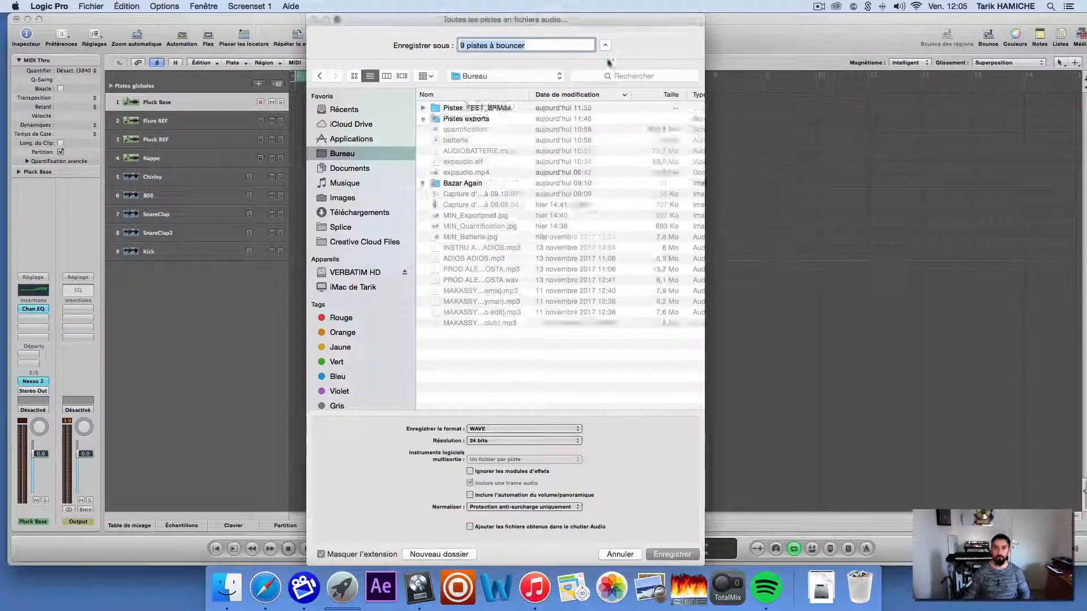
drag(498, 19, 621, 21)
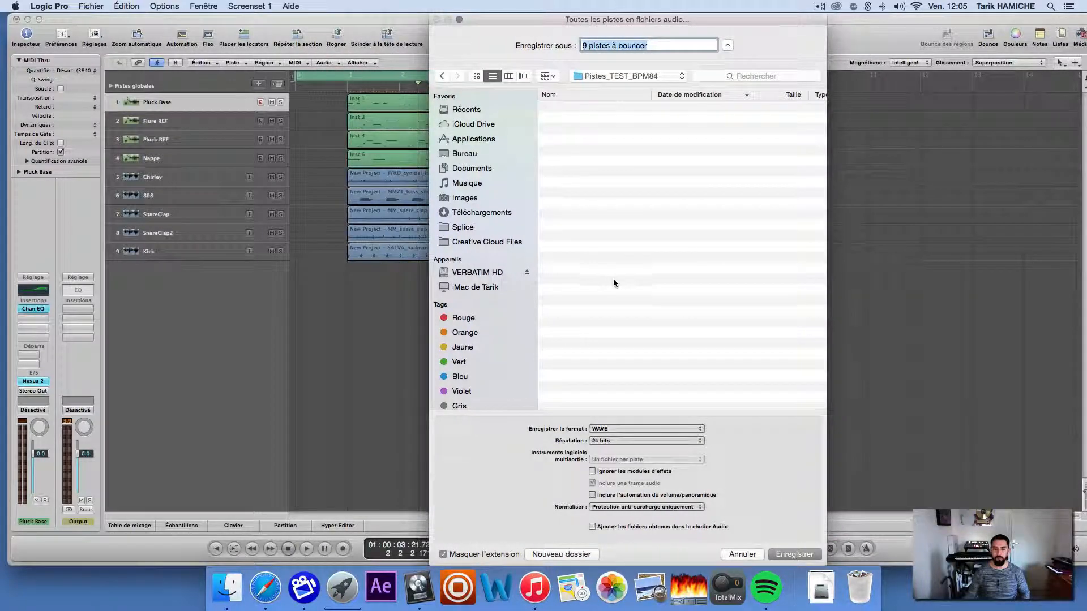
Export the nine tracks as 24-bit WAVE files with normalization set to Désactivé and save them in the Pistes_TEST_BPM84 folder.
click(617, 429)
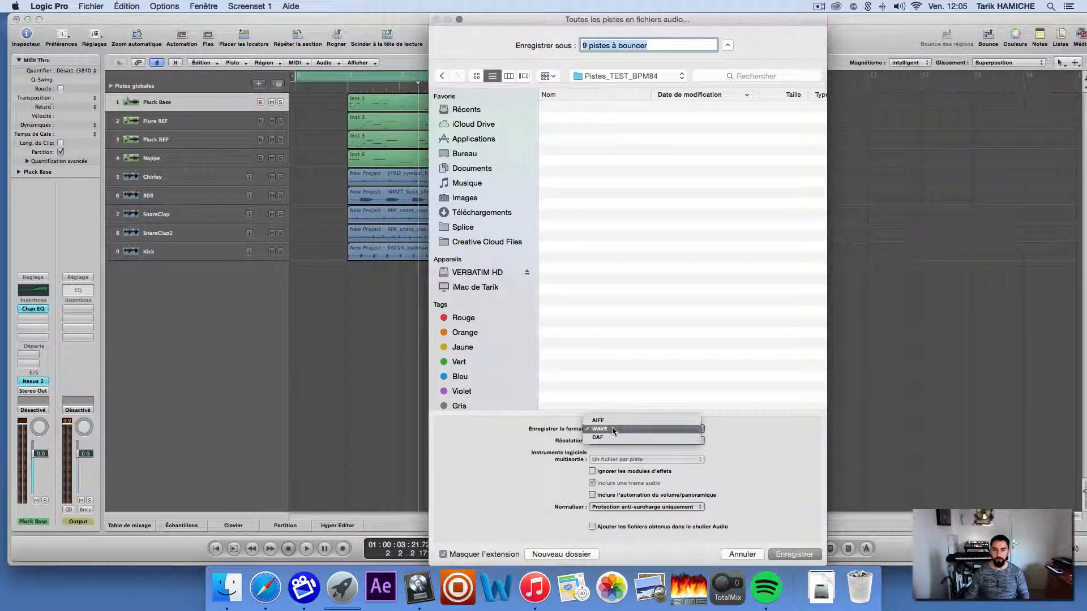
click(613, 427)
click(688, 447)
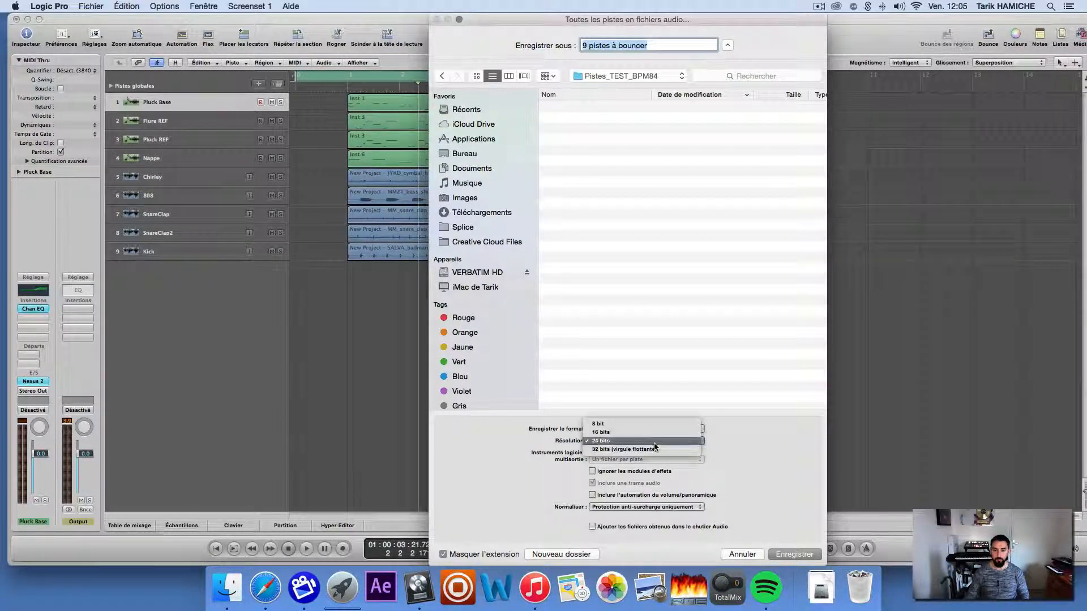
click(690, 447)
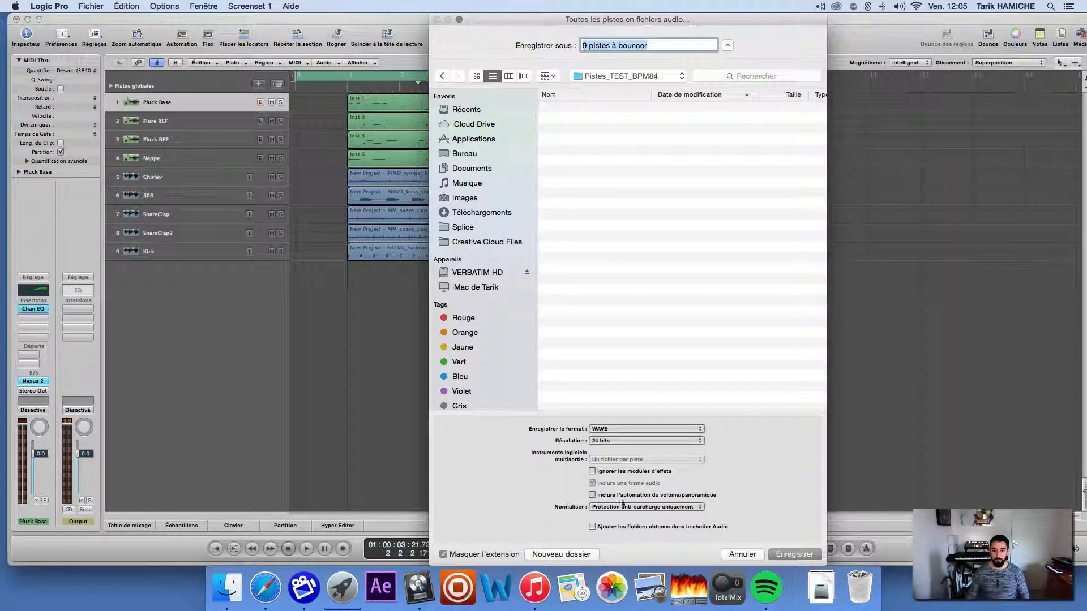
click(626, 508)
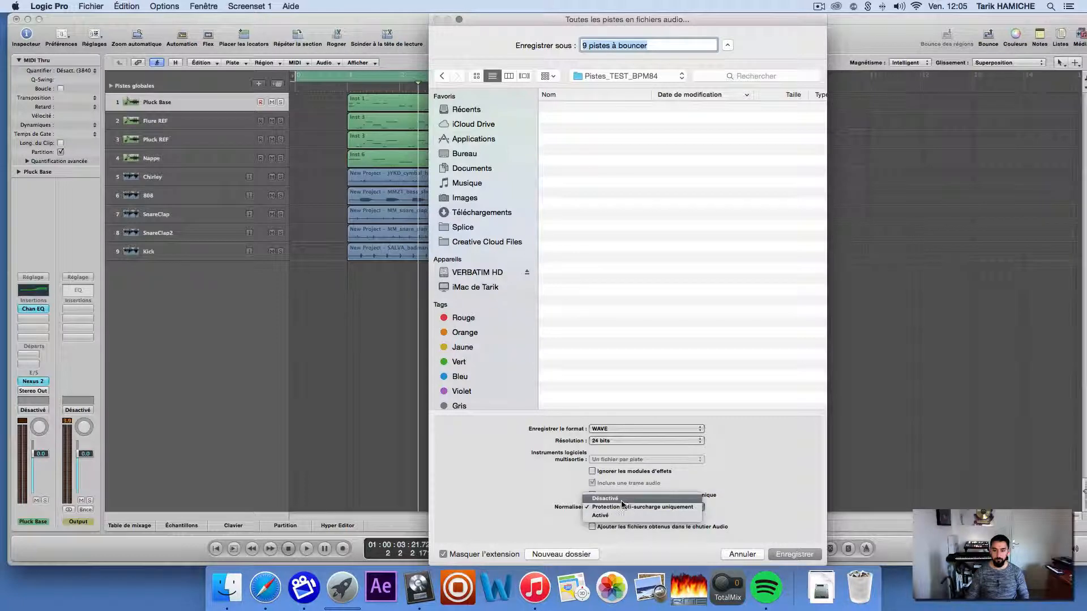
click(622, 499)
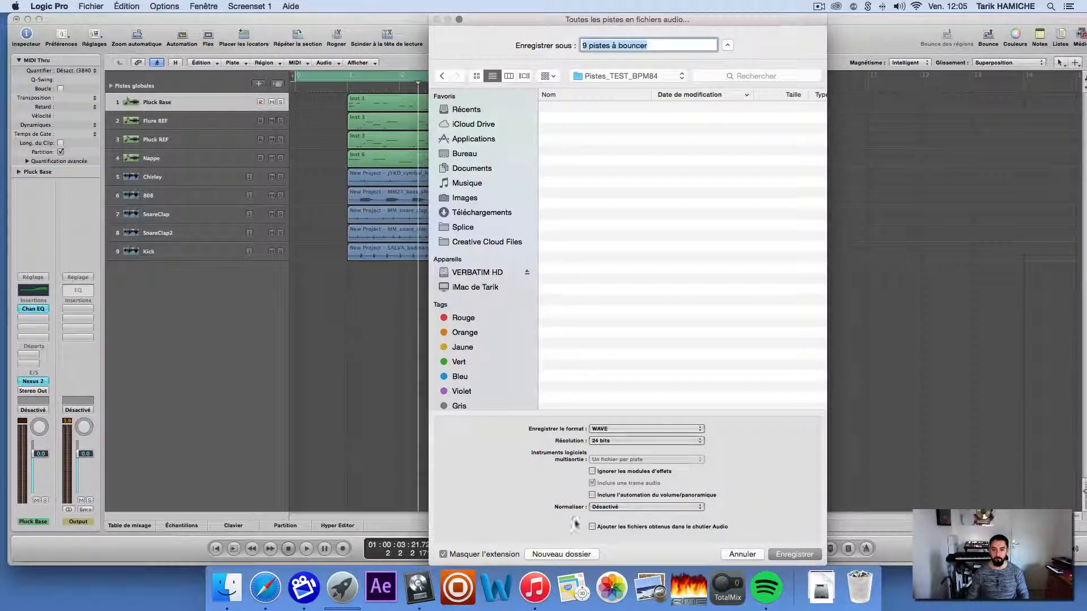
click(793, 555)
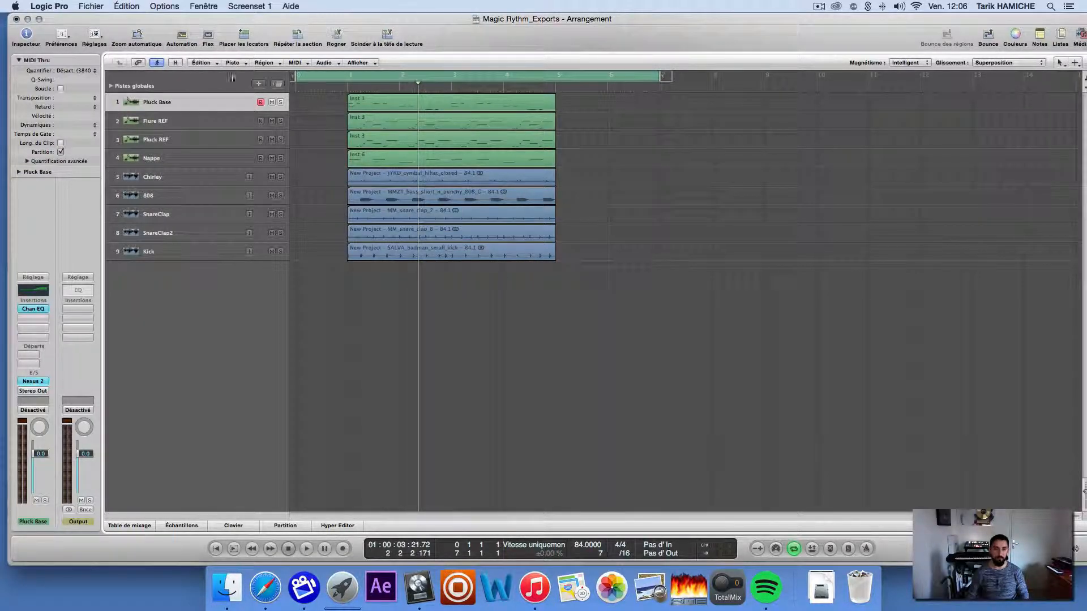
Create a new empty project with one software instrument track, without closing the current project.
click(91, 7)
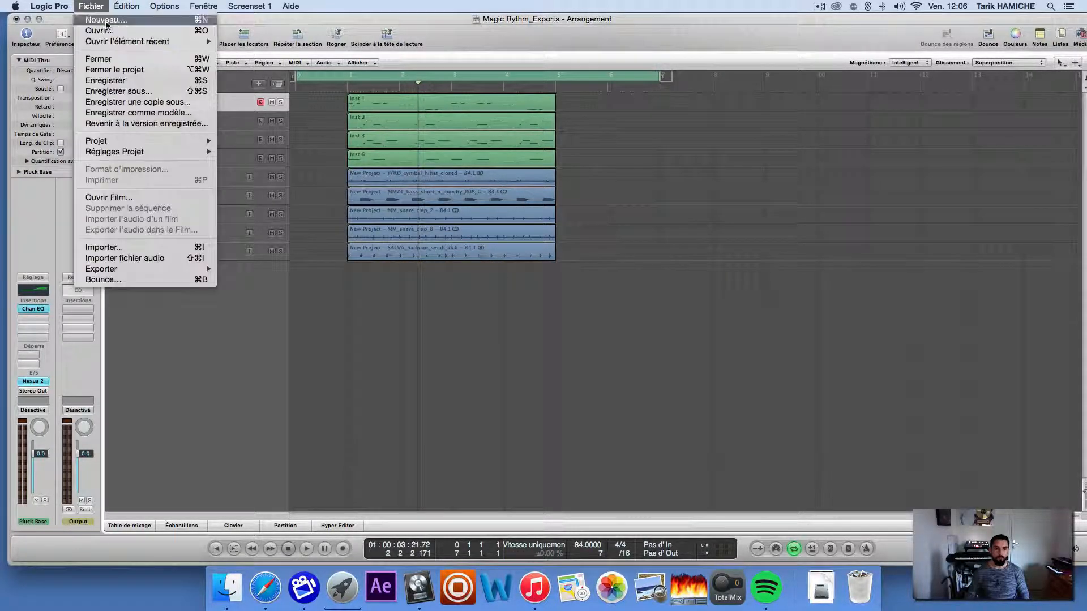
click(101, 20)
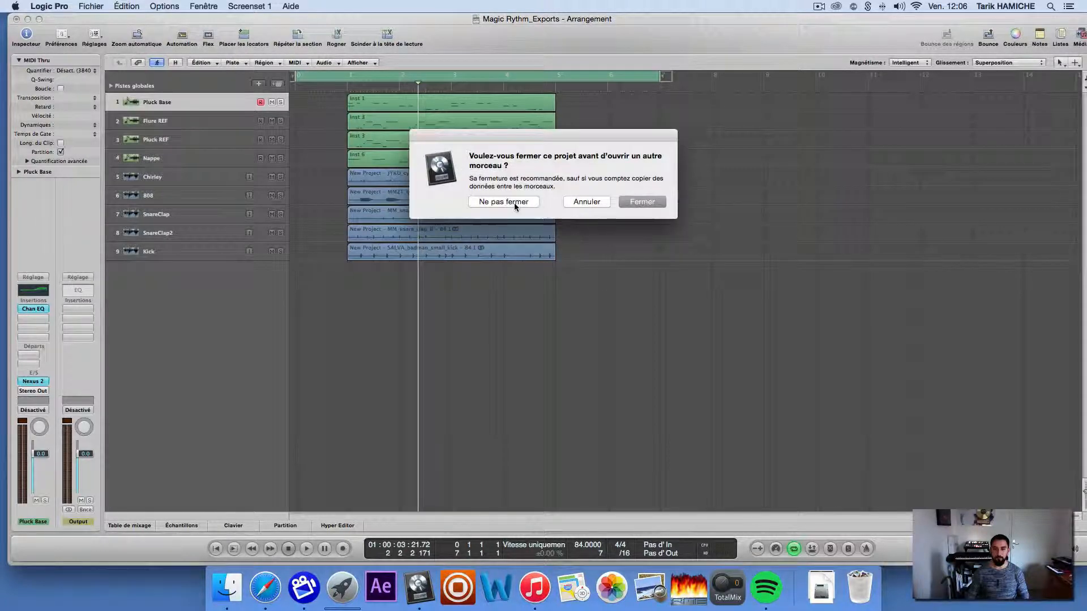
click(497, 202)
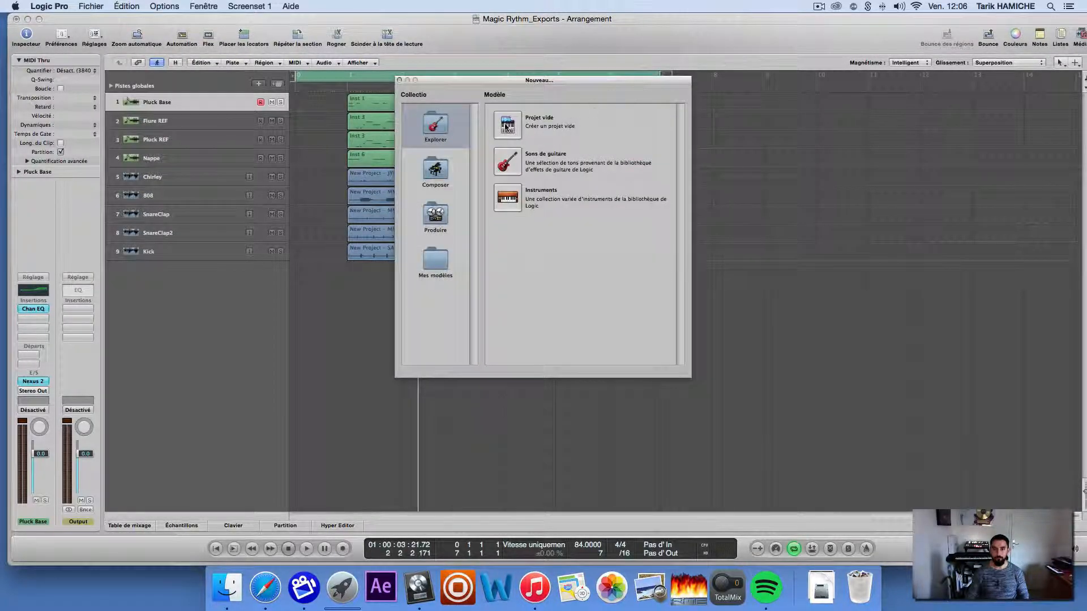
click(507, 126)
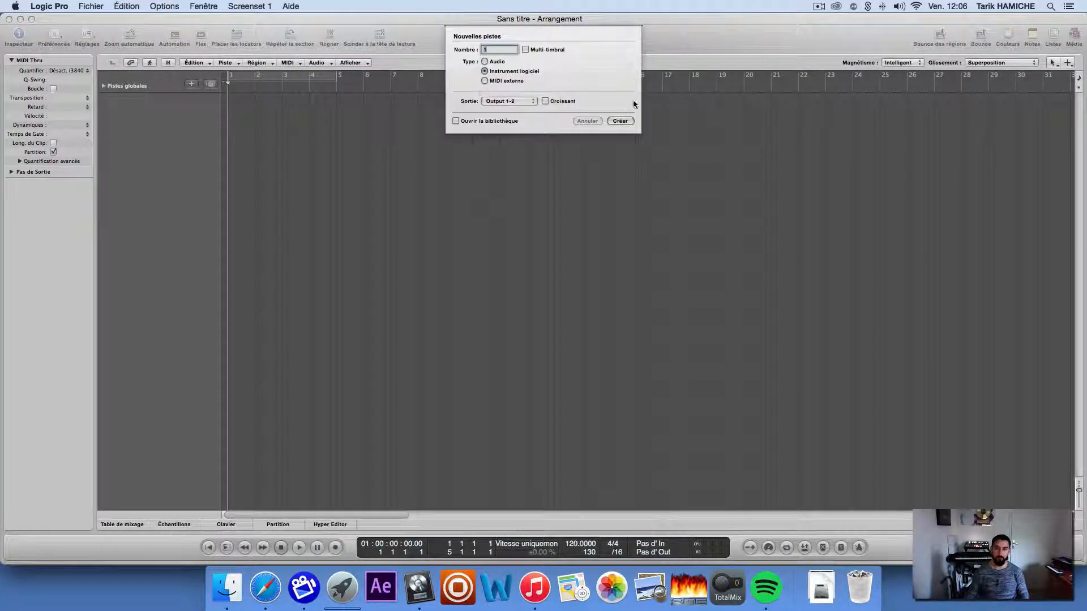
click(620, 121)
Switch to Finder and open the Pistes_TEST_BPM84 folder on the desktop (Bureau).
click(226, 589)
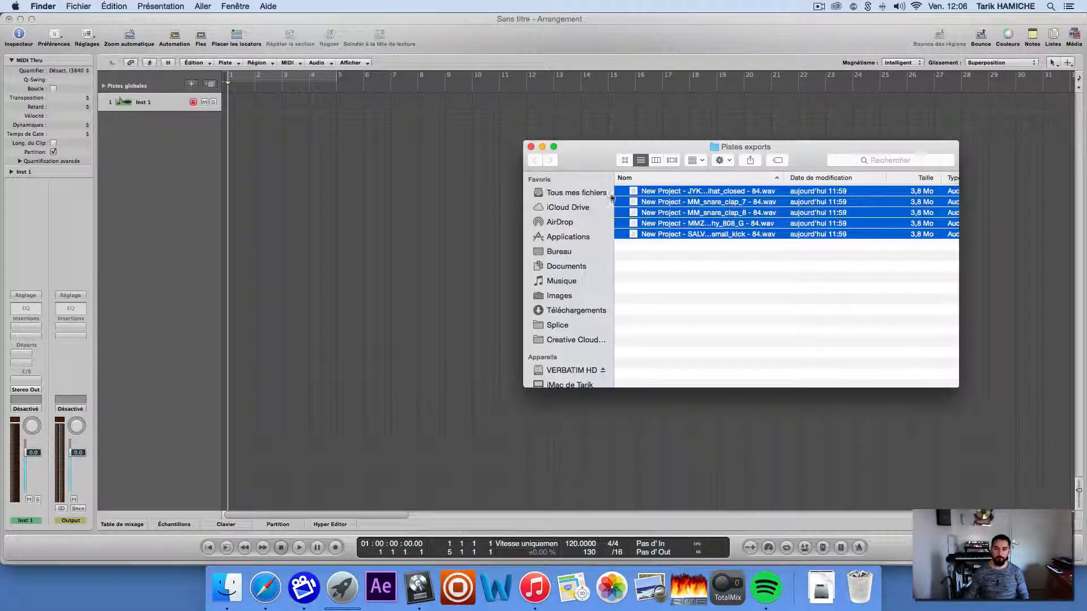
click(560, 252)
click(661, 194)
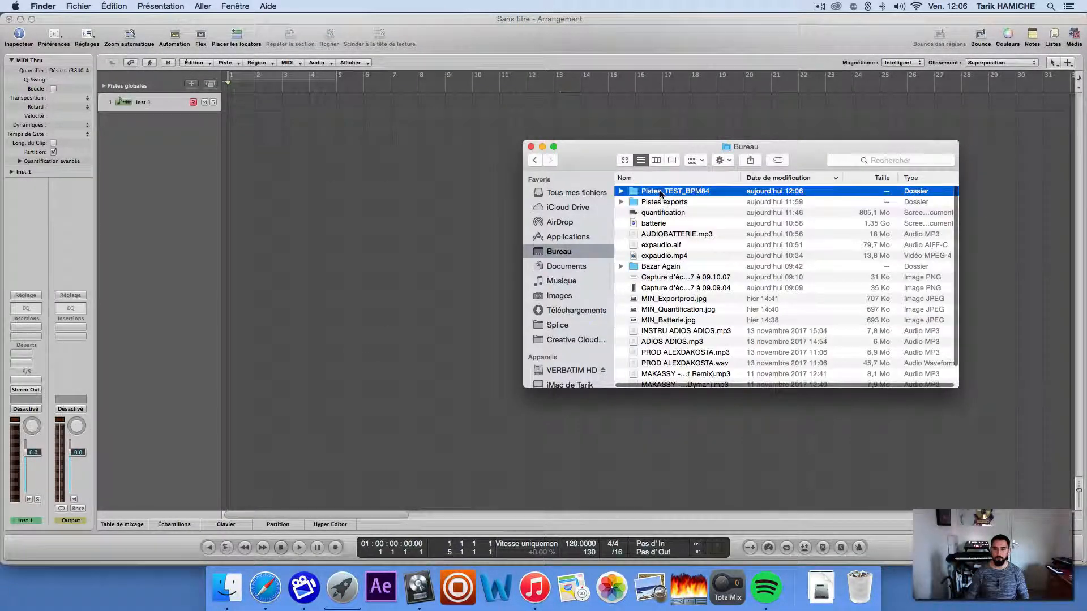
double_click(660, 194)
Add all nine exported WAV files at the start of the new arrangement, creating new tracks and importing their tempo information.
drag(669, 193, 654, 281)
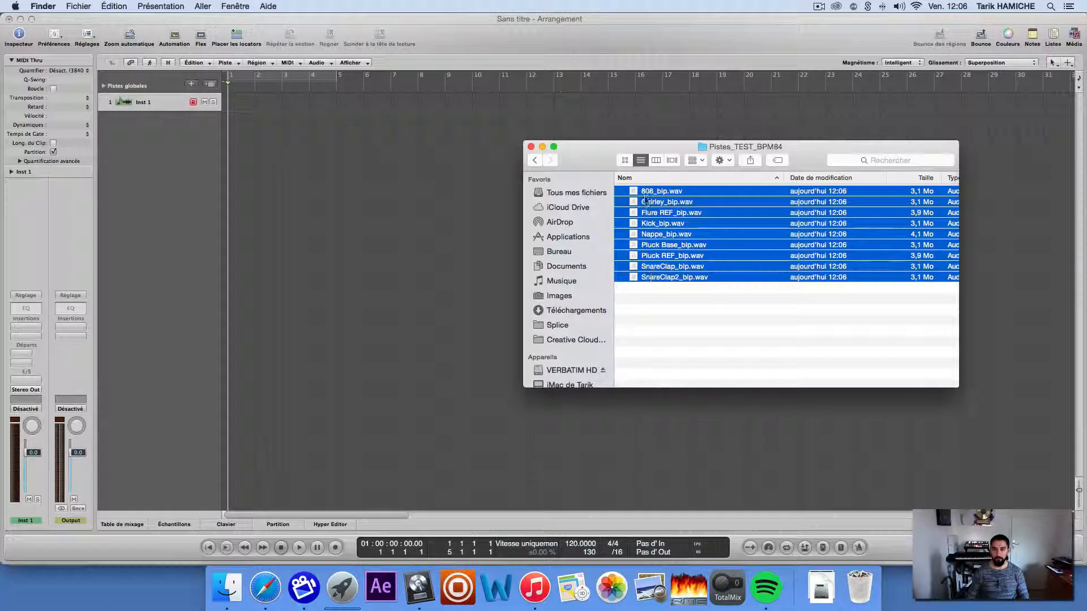
drag(645, 199, 243, 142)
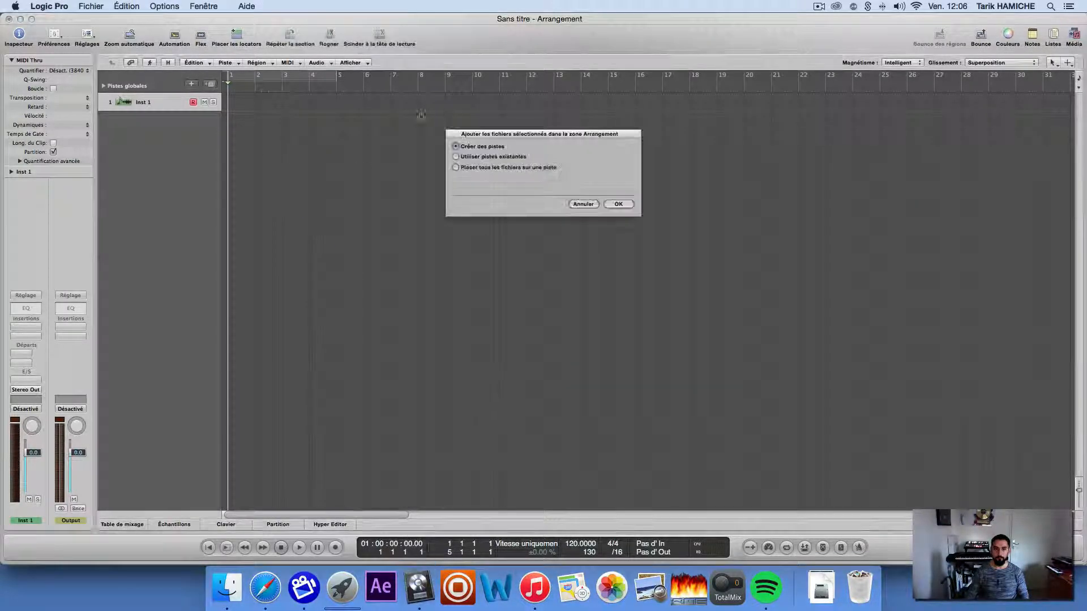
click(618, 204)
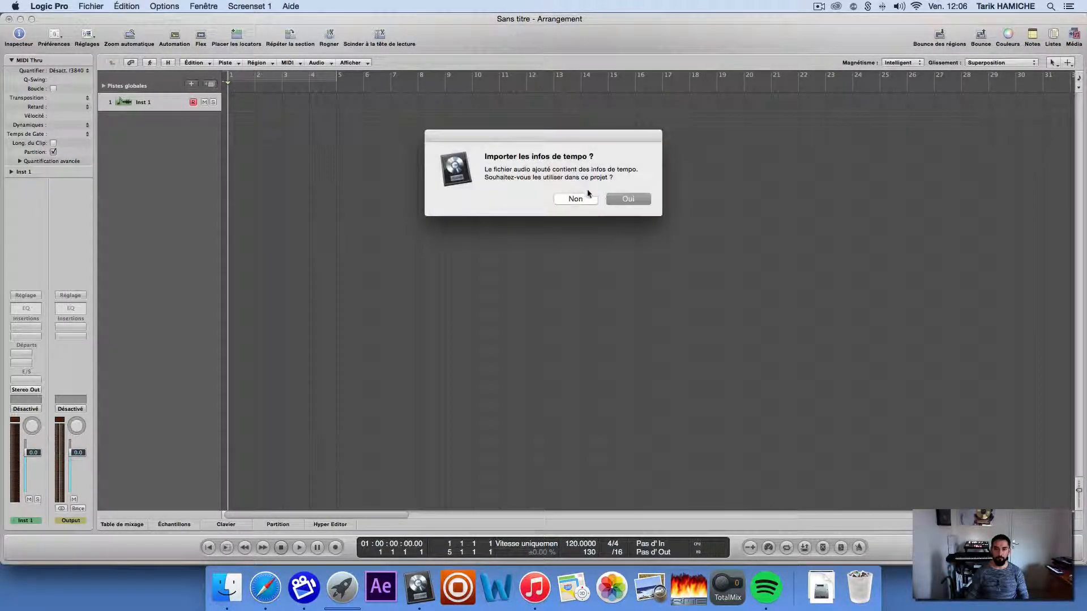
click(628, 199)
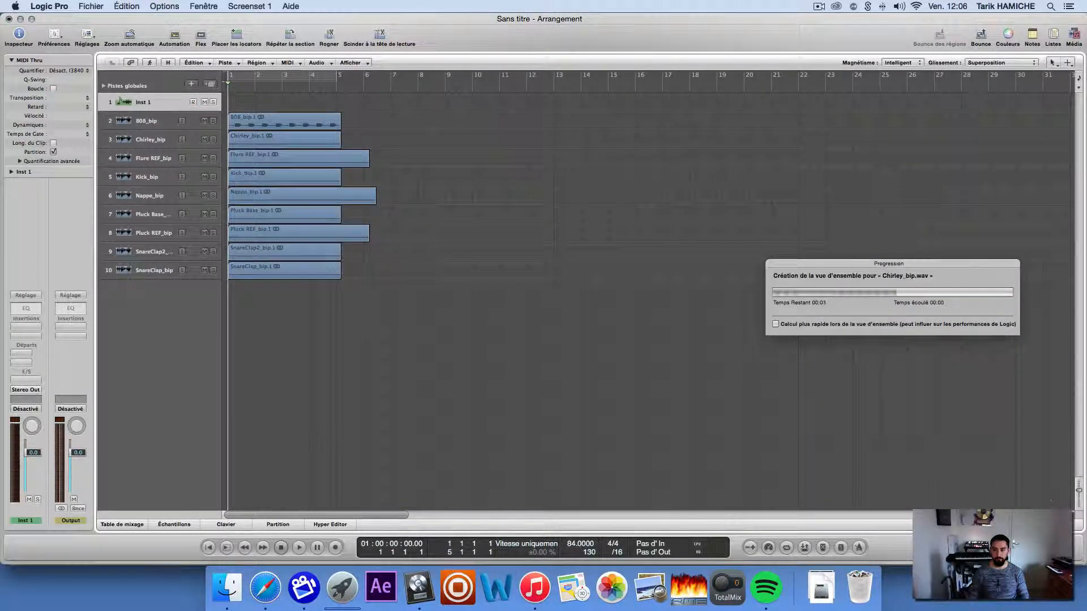
Open the 808_bip region in the sample editor and enlarge the editor for a closer look at its waveform.
drag(1051, 515, 1058, 515)
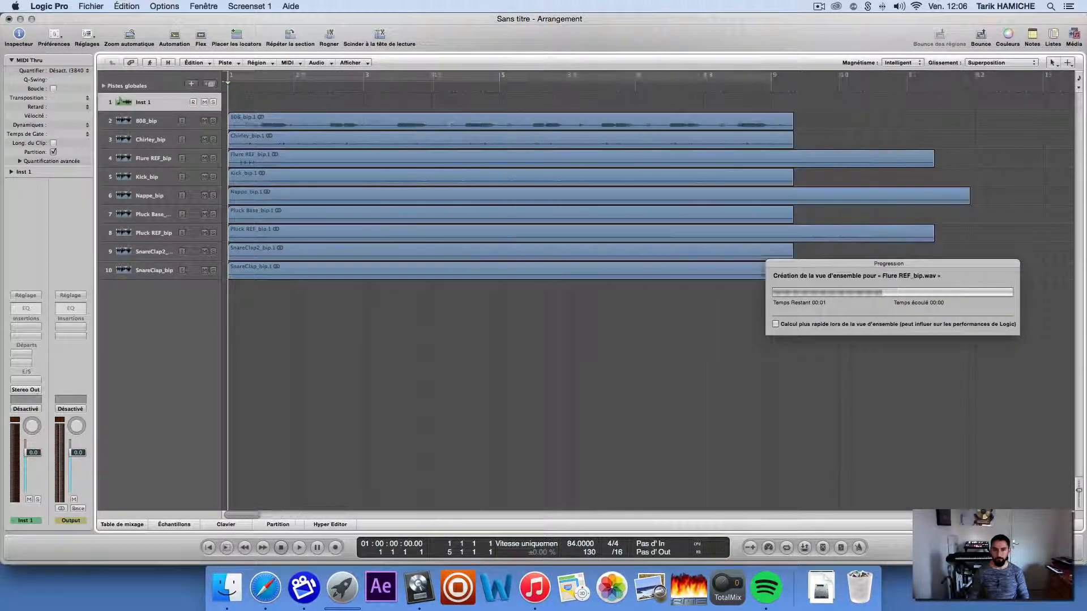
double_click(287, 124)
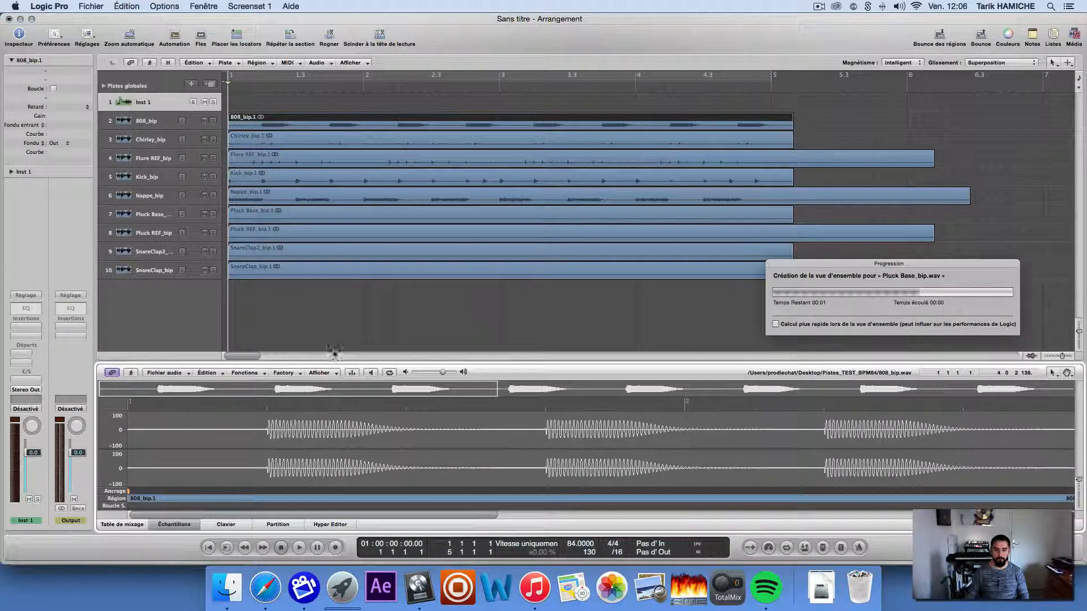
drag(334, 355, 315, 196)
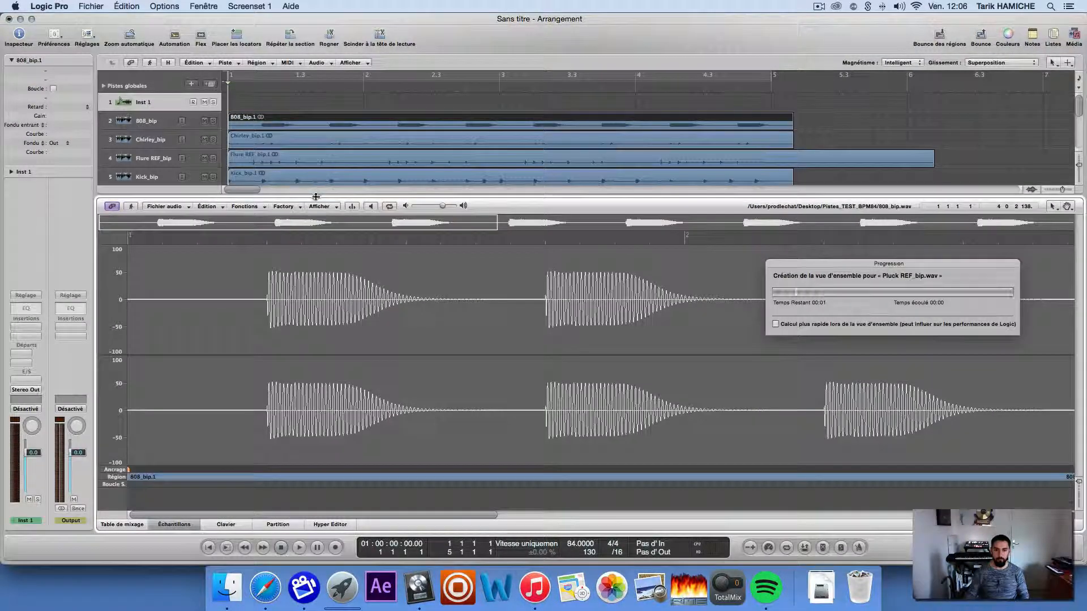
Examine the waveforms of the Flure REF, Kick, Nappe, Pluck Base, Pluck REF, SnareClap2 and SnareClap regions for clipping.
scroll(277, 141, down, 2)
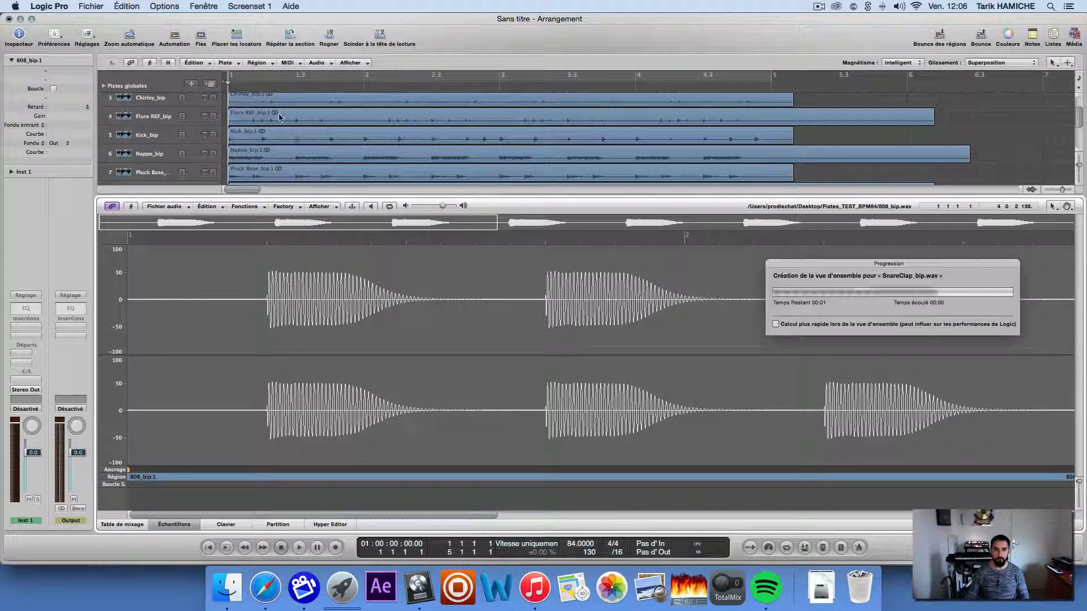
click(280, 117)
click(281, 137)
click(281, 159)
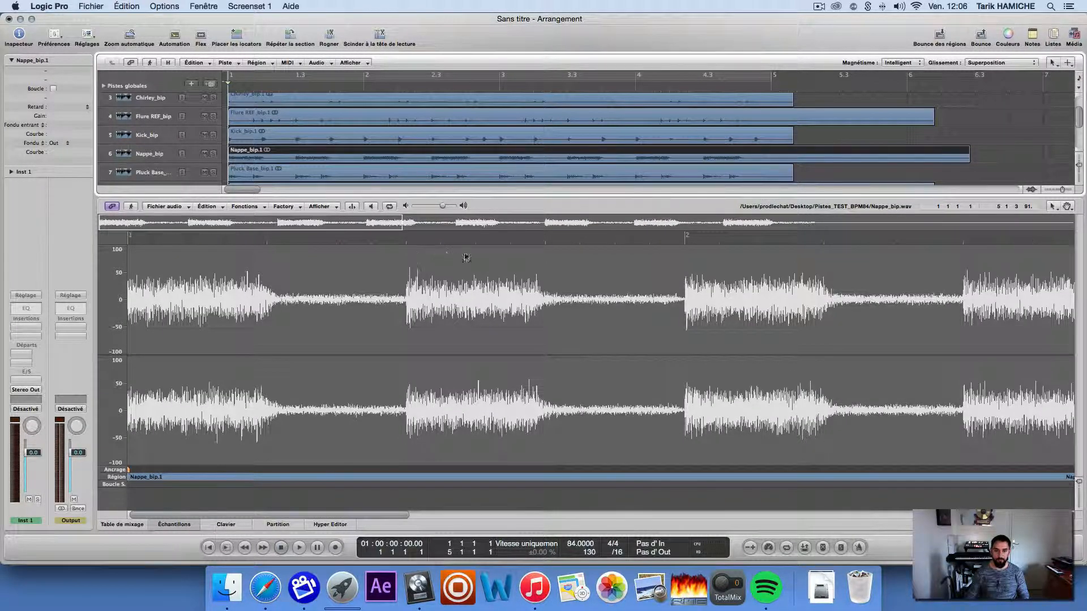
scroll(317, 139, down, 2)
click(317, 135)
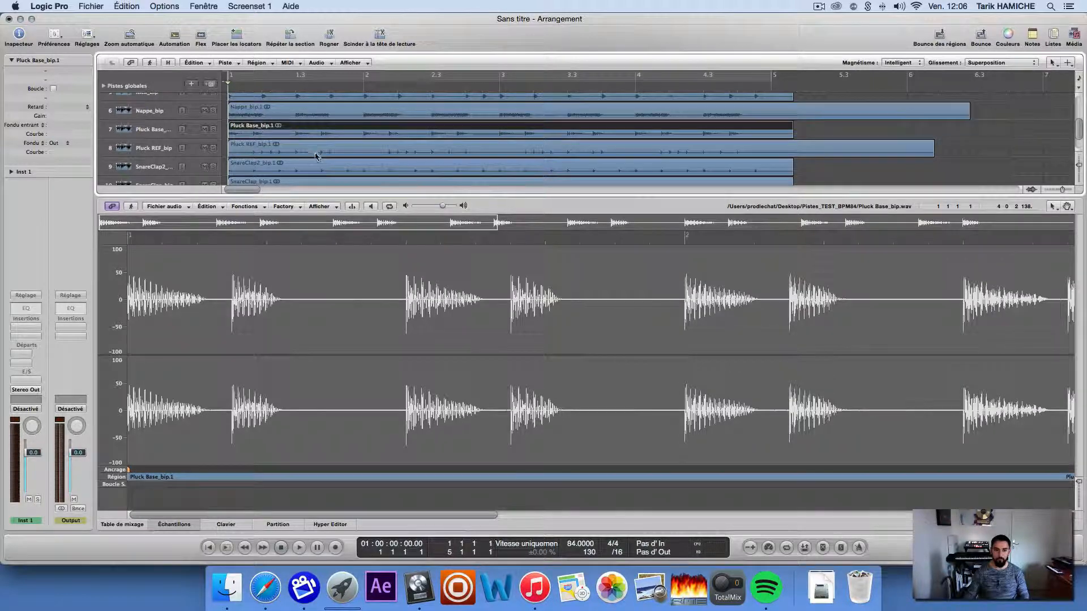
click(317, 152)
scroll(317, 152, down, 2)
click(317, 139)
click(319, 157)
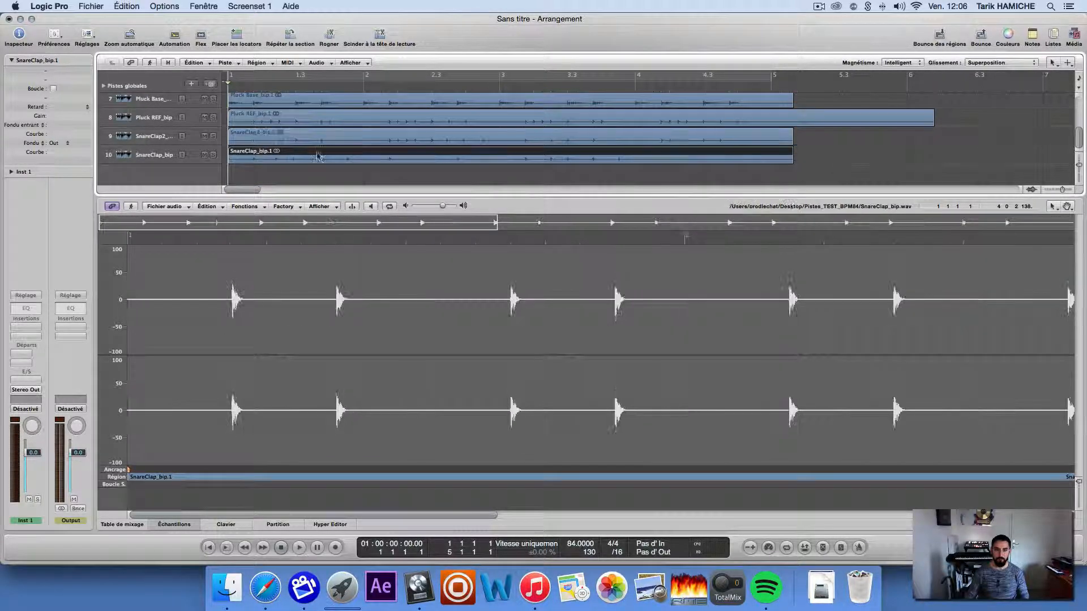
Recheck the waveforms of the Flure REF, Chirley and 808 regions, and close the sample editor.
scroll(318, 153, up, 5)
click(295, 131)
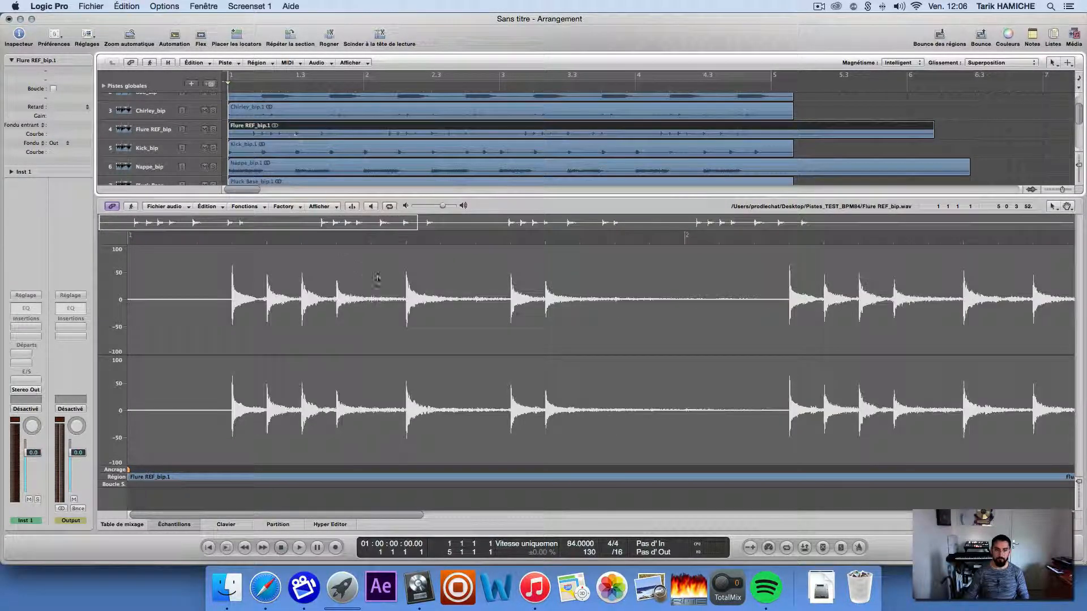
scroll(435, 273, right, 4)
click(354, 115)
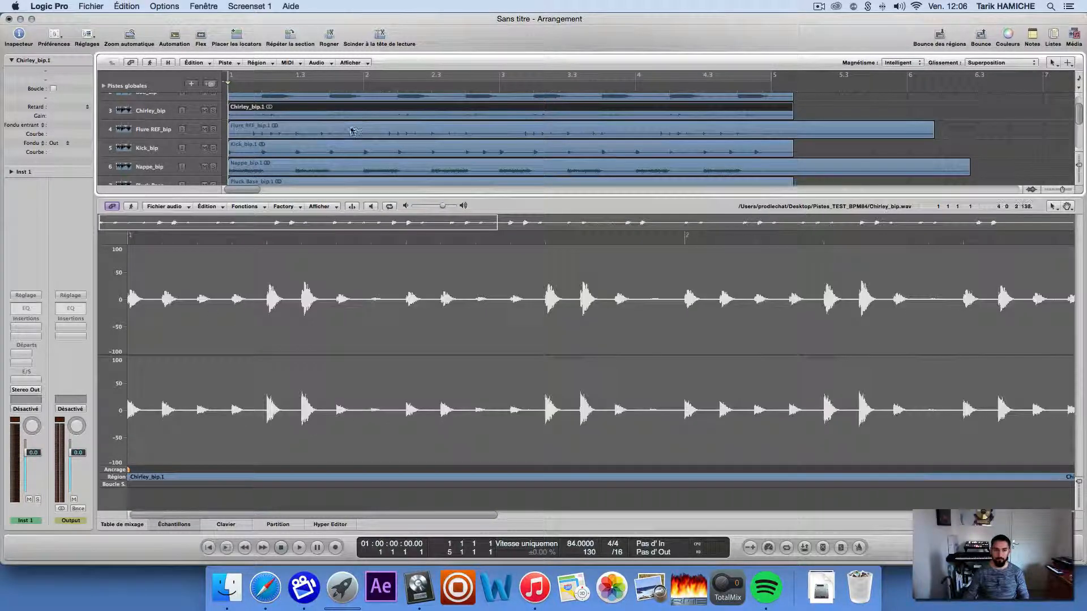
scroll(353, 131, up, 2)
click(350, 121)
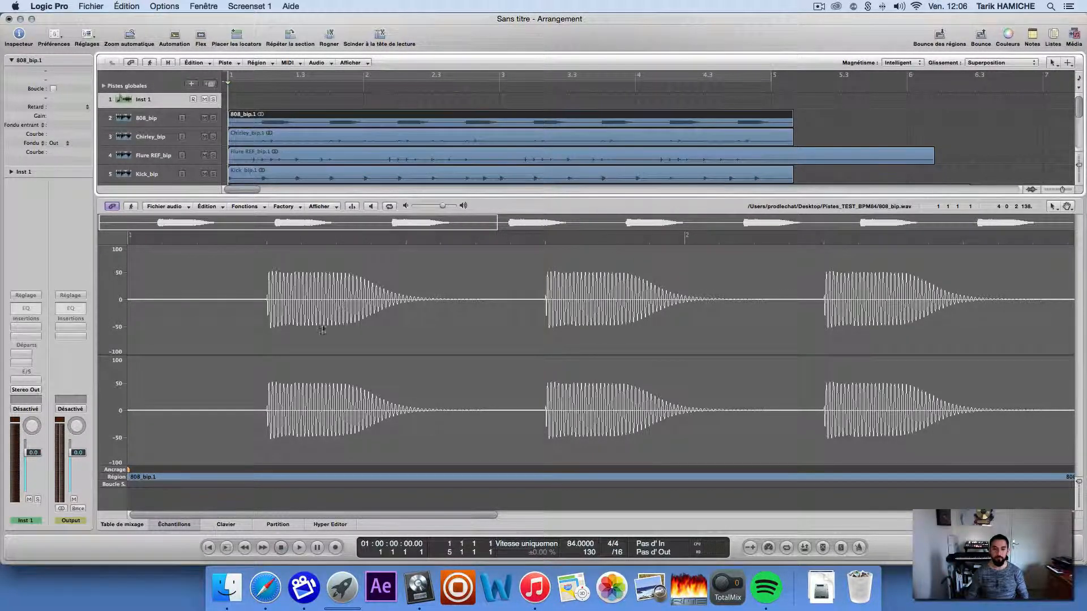
click(174, 525)
Select the longer Flure REF_bip, Nappe_bip and Pluck REF_bip regions together in the arrangement.
click(889, 265)
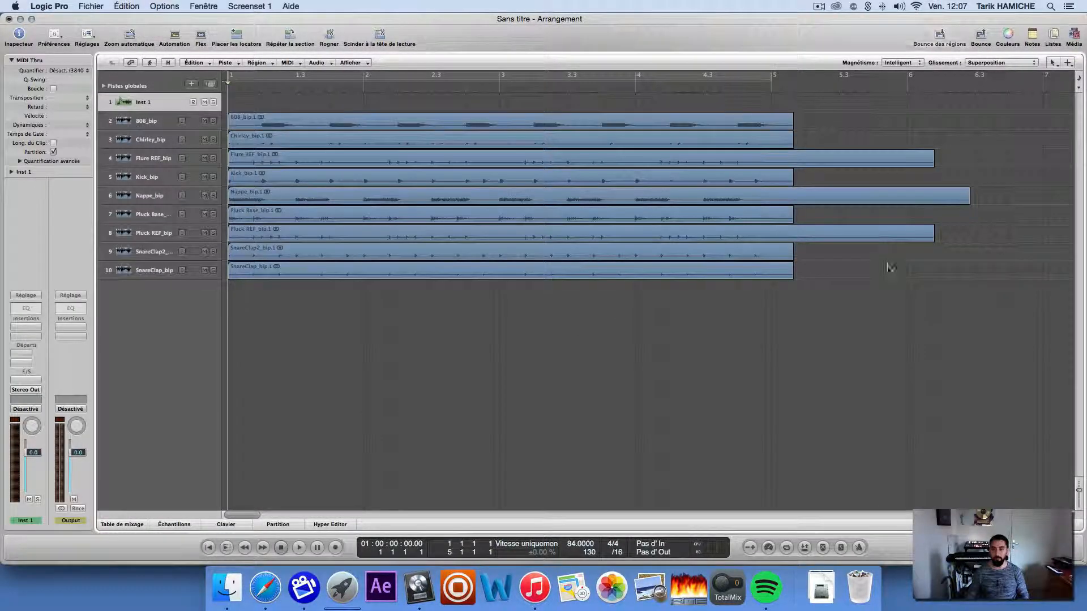
drag(845, 135, 828, 237)
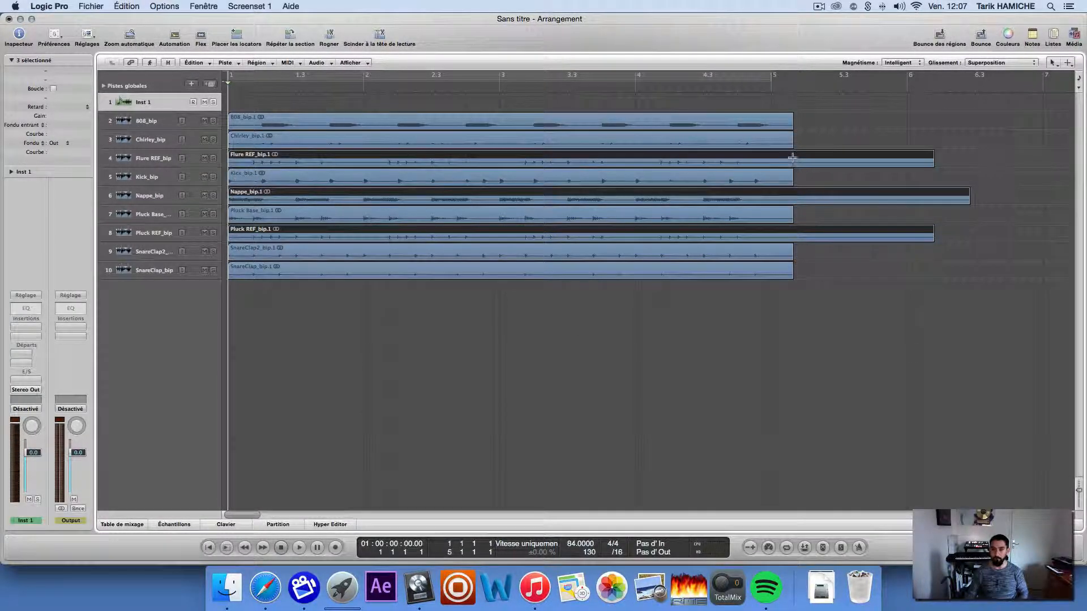